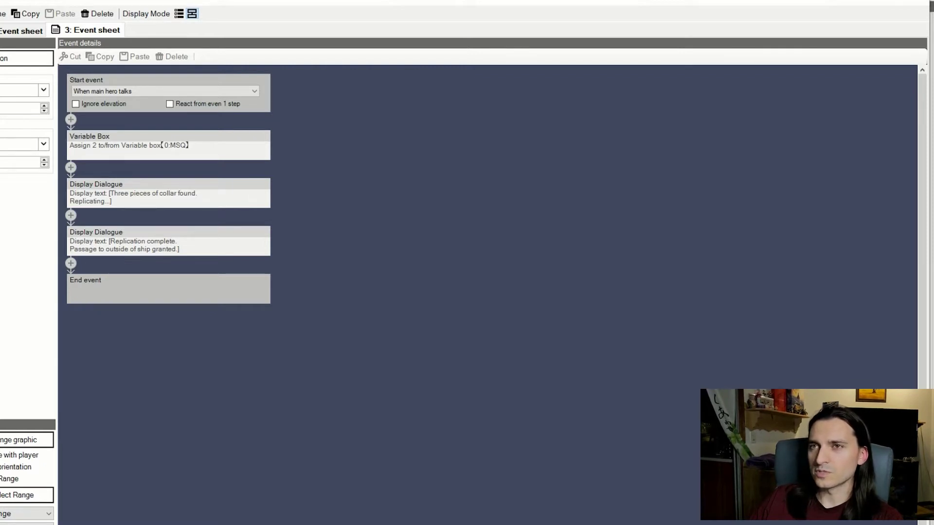
Review the ship computer event's other event sheets, return to sheet 3, and close the event editor
click(0, 31)
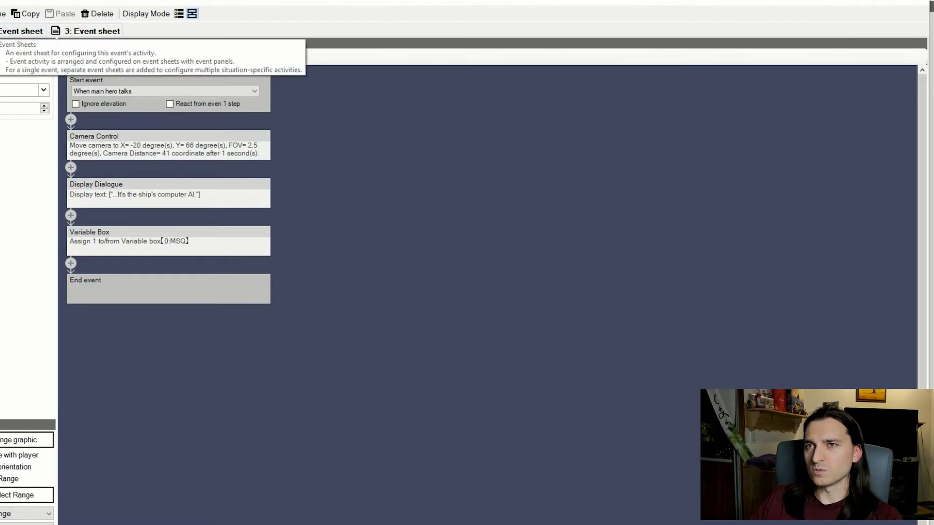
click(9, 33)
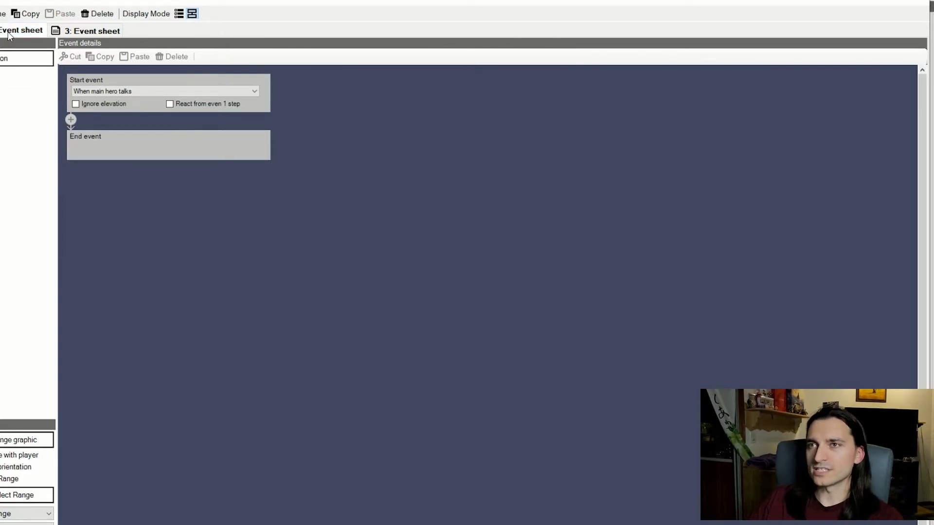
click(78, 31)
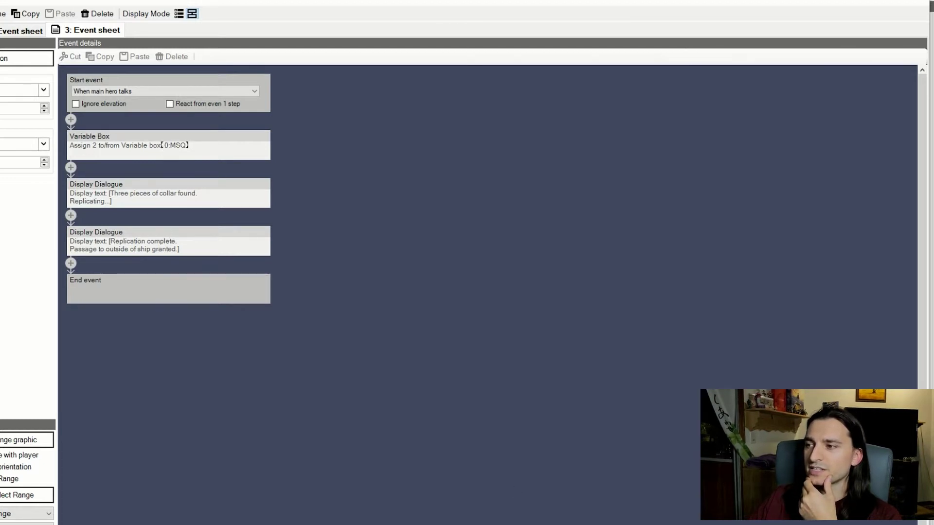
click(822, 516)
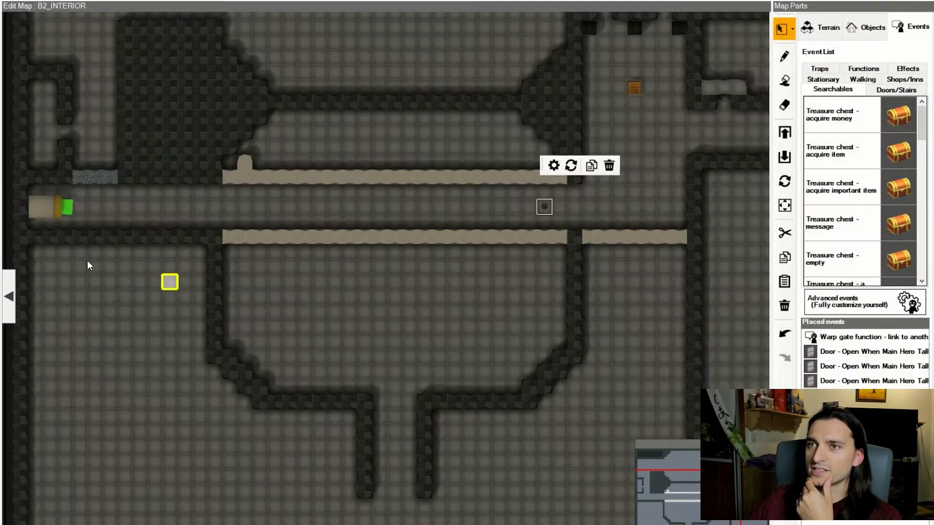
Inspect the settings of the green warp gate event at the corridor's west end, including its advanced event conversion option
right_click(64, 209)
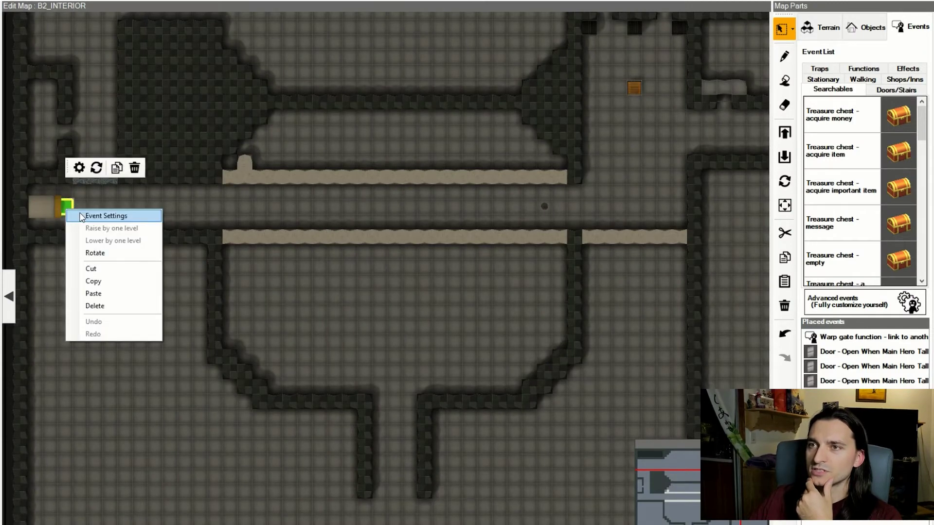
click(79, 212)
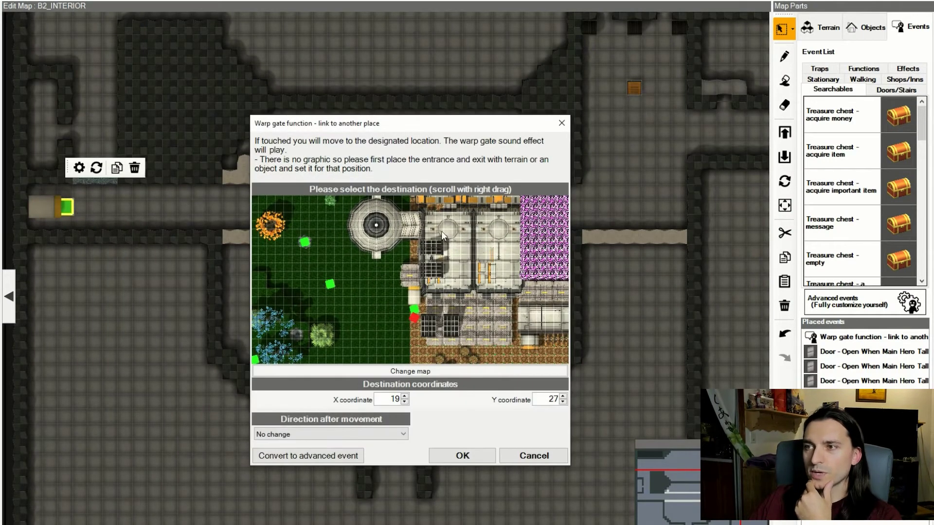
click(336, 455)
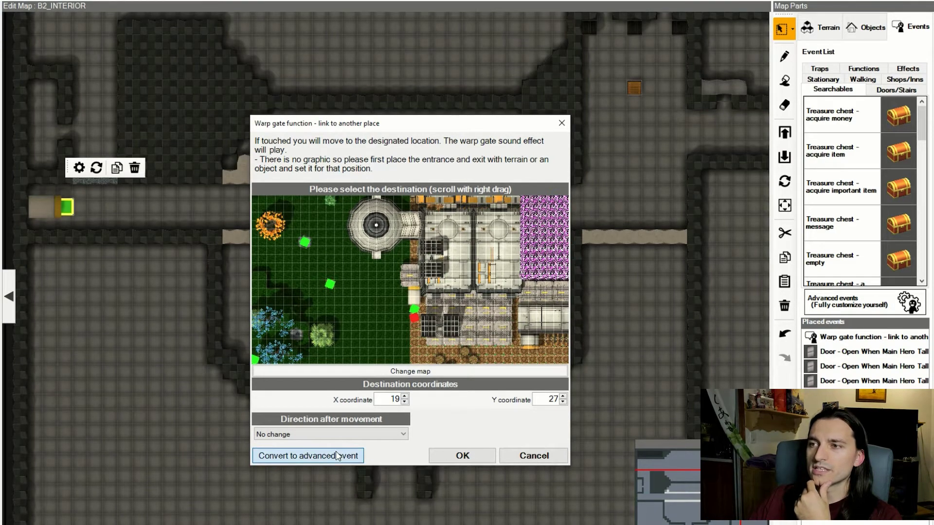
click(446, 338)
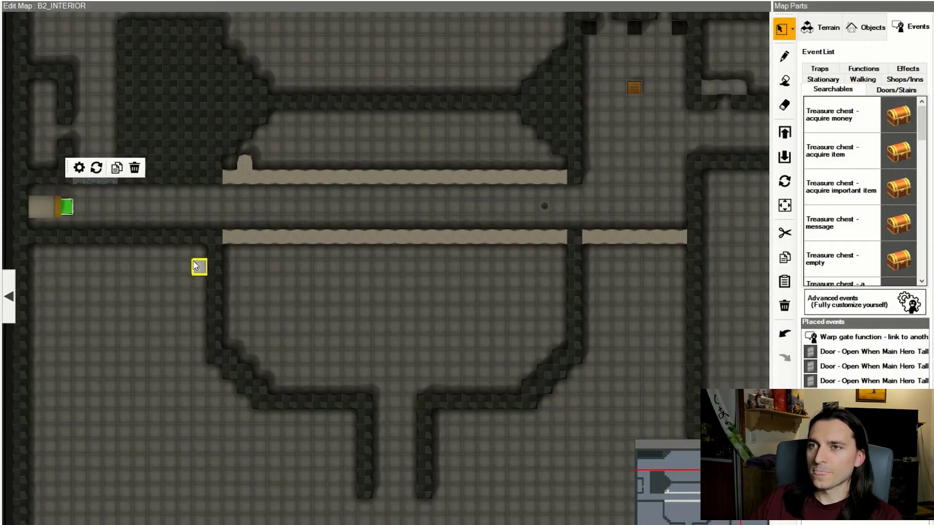
Reopen the ship computer event in the corridor and add a Display Dialogue after "...It's the ship's computer AI.", without a character image
drag(86, 214, 547, 208)
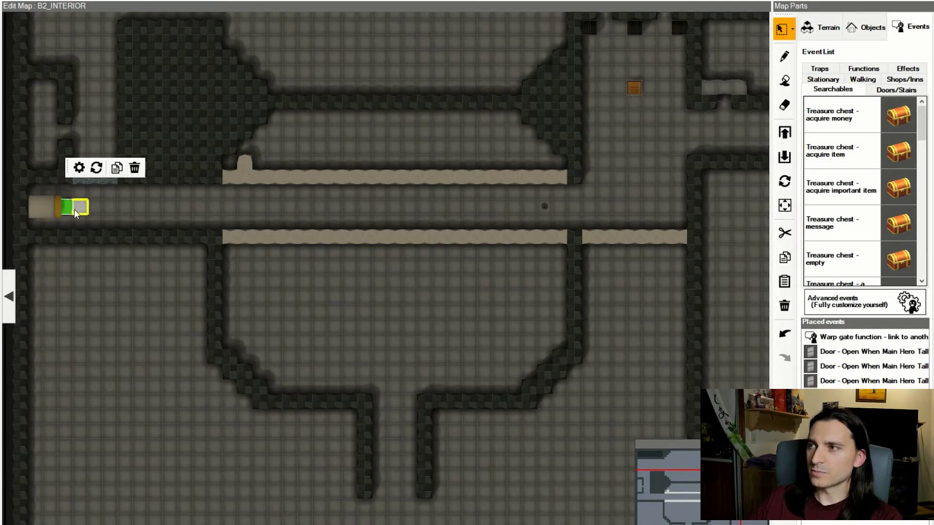
right_click(545, 207)
key(Escape)
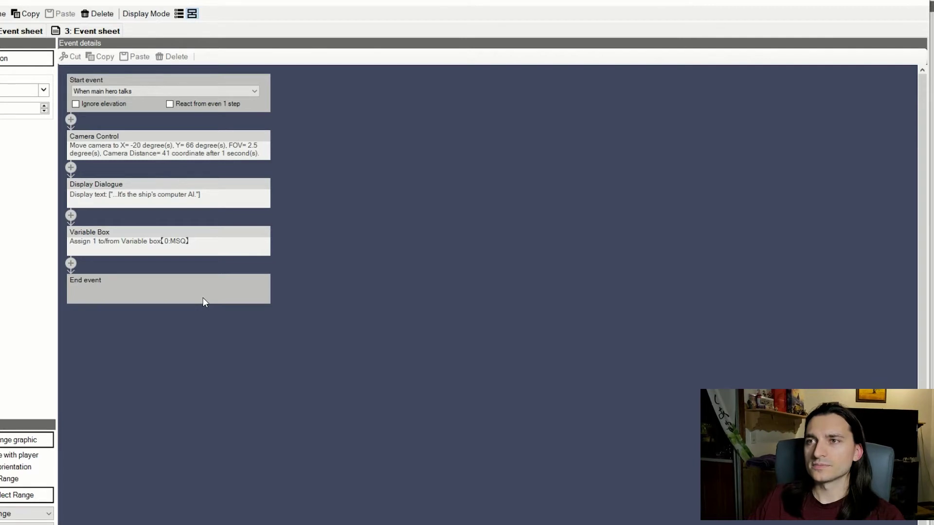
click(71, 216)
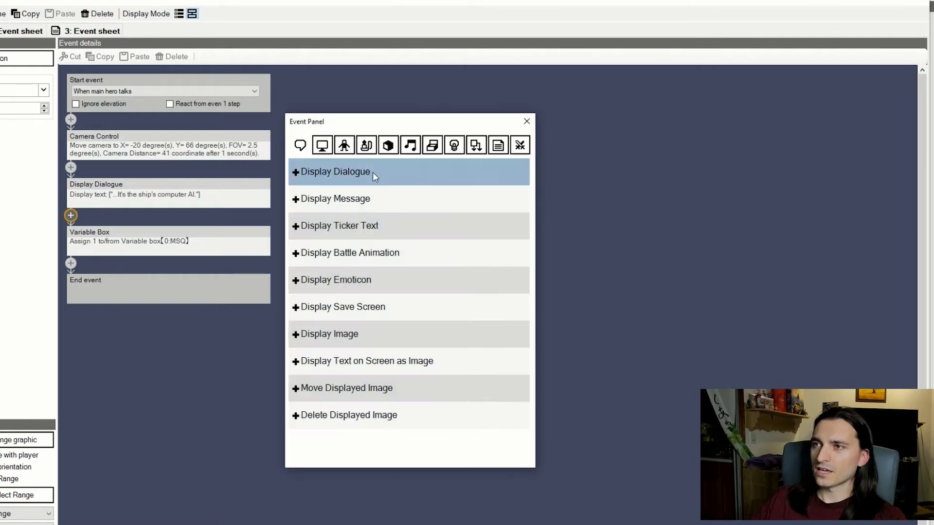
click(387, 170)
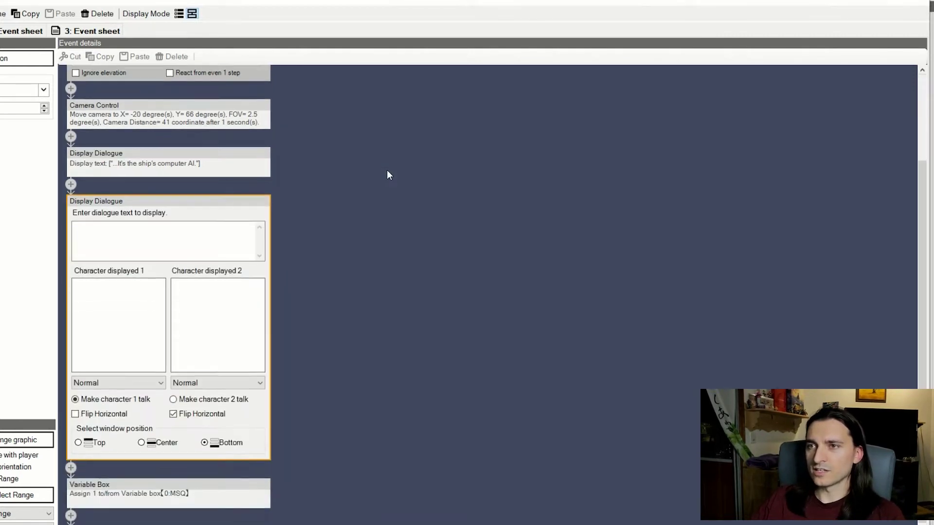
click(114, 328)
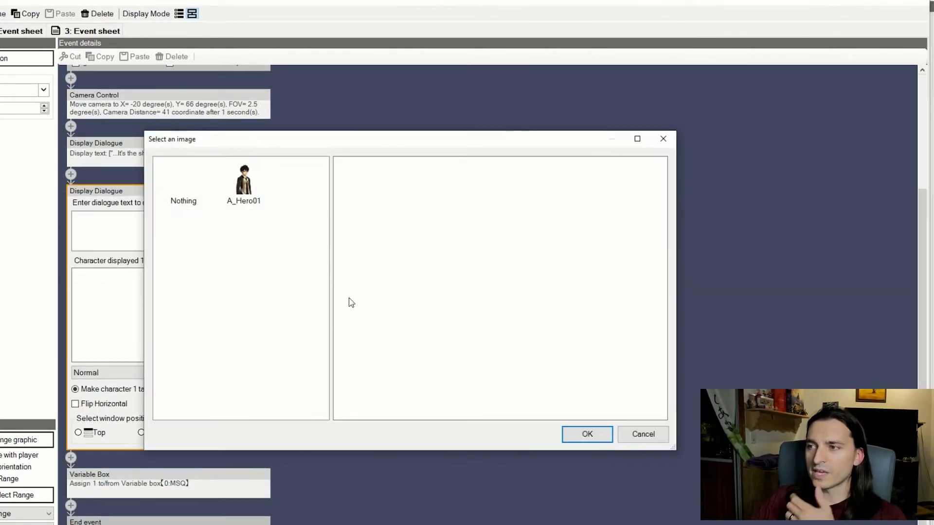
click(642, 435)
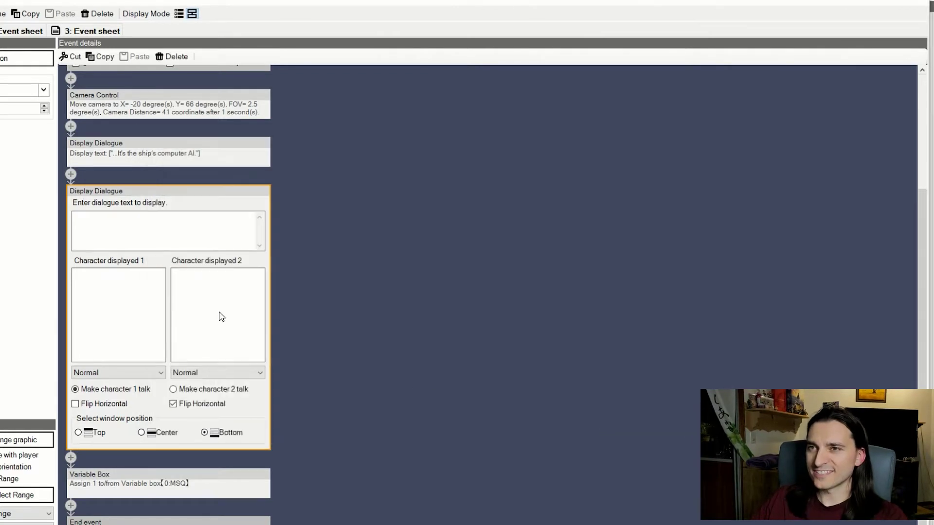
Enter "Ship. Status of Crew, report." in quotation marks as the new dialogue's text
click(117, 230)
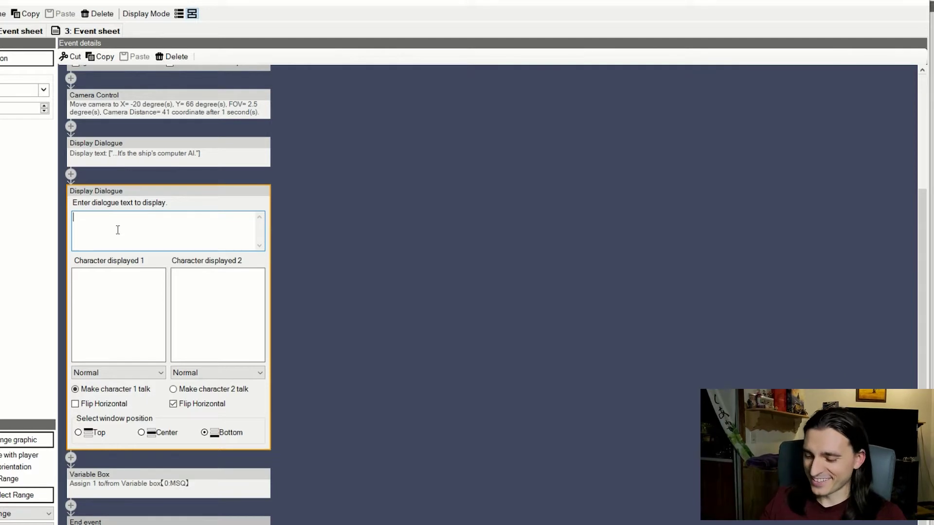
text(")
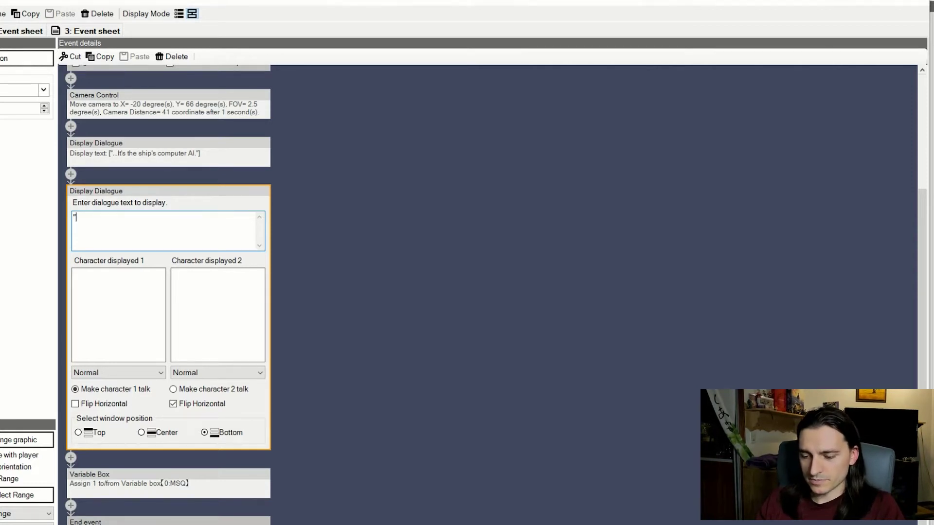
text(Ship.  )
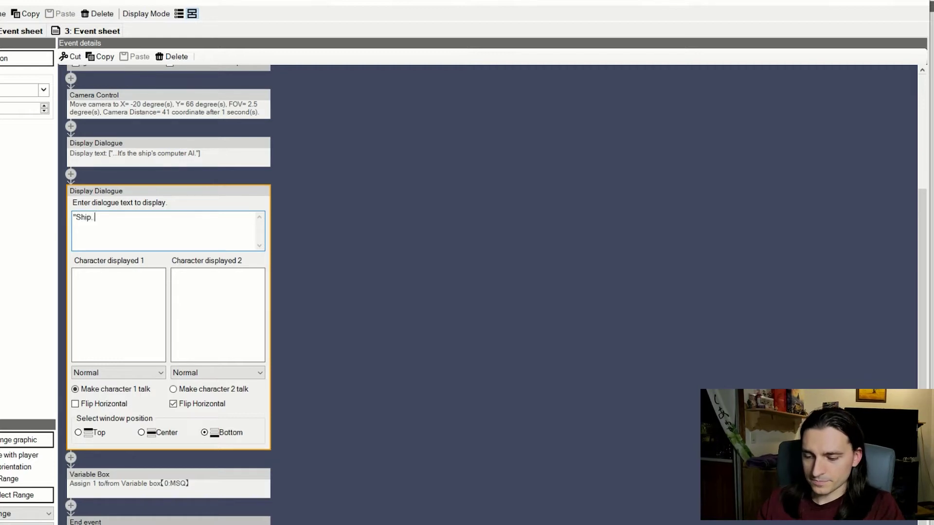
text(St)
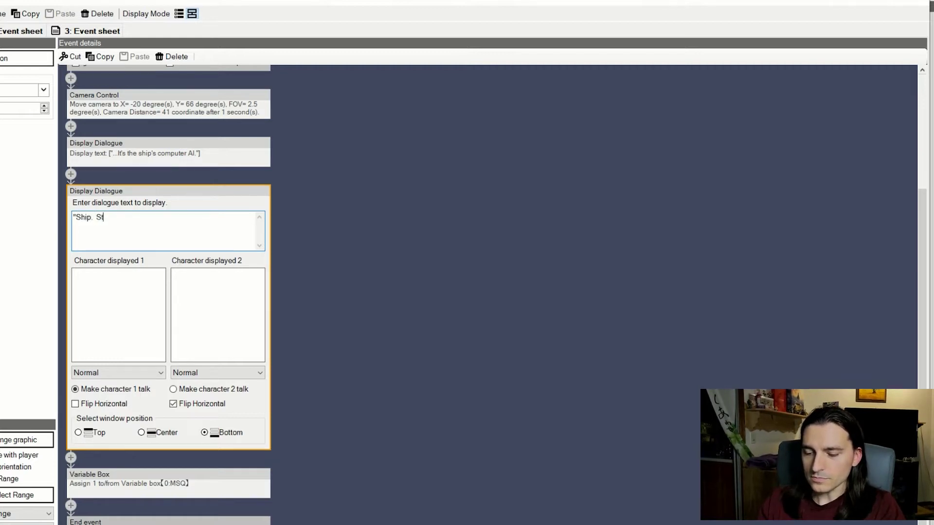
text(atus of C)
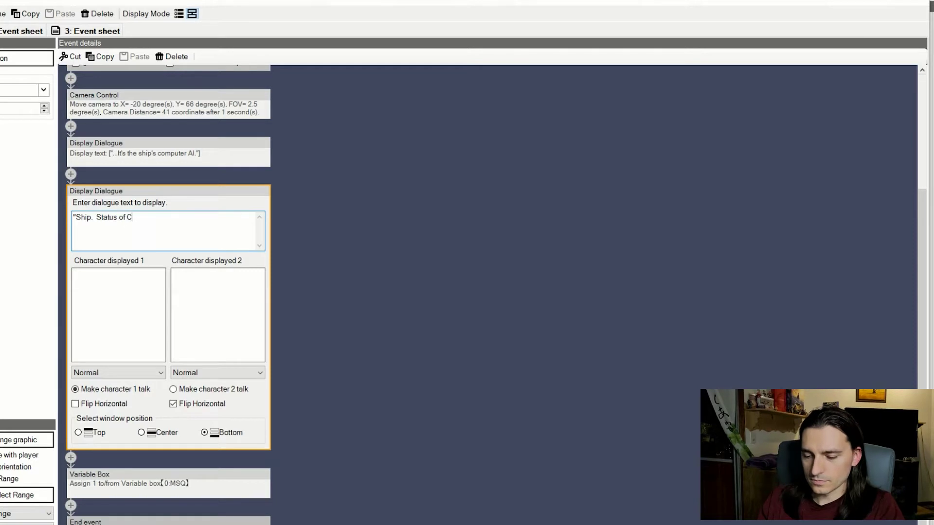
text(rew, )
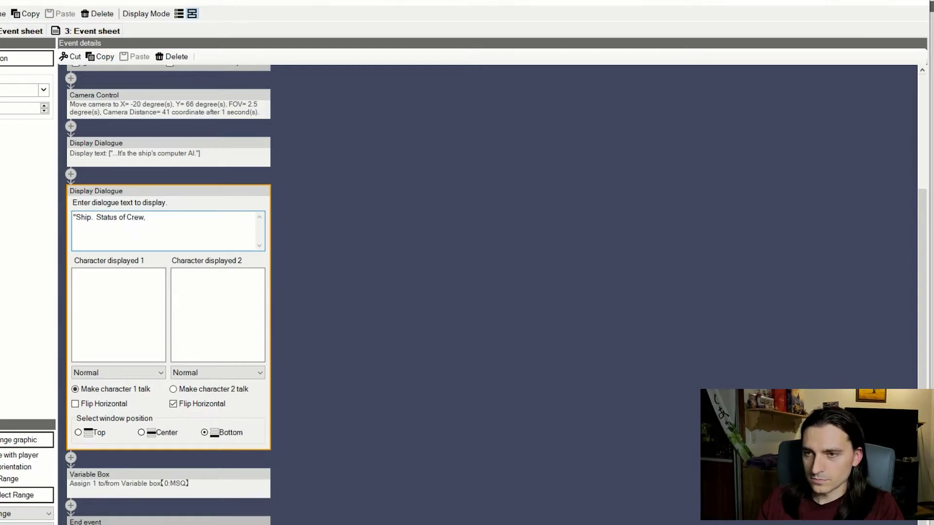
text(report.")
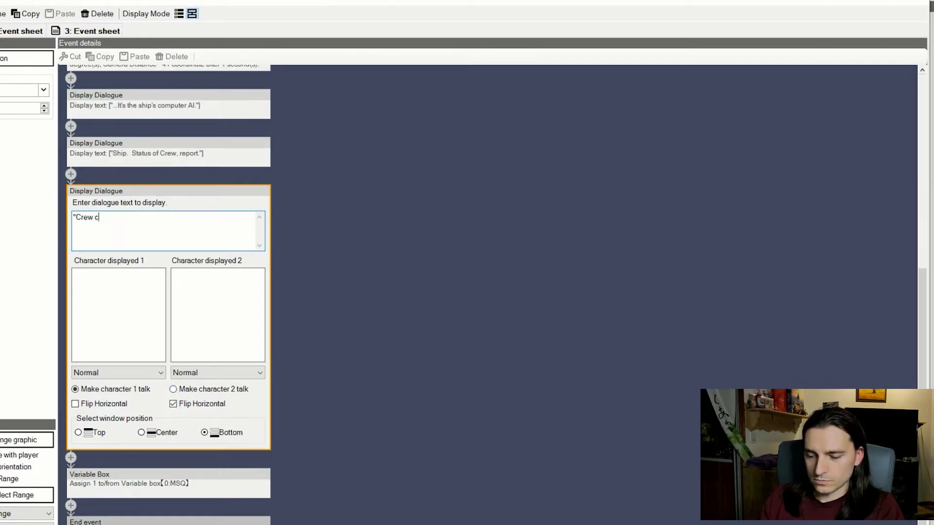
Begin another Display Dialogue after the status request with "Crew collar signals lost. Indeterminate amount of damage caused to mainframe."
text(ollar signals l)
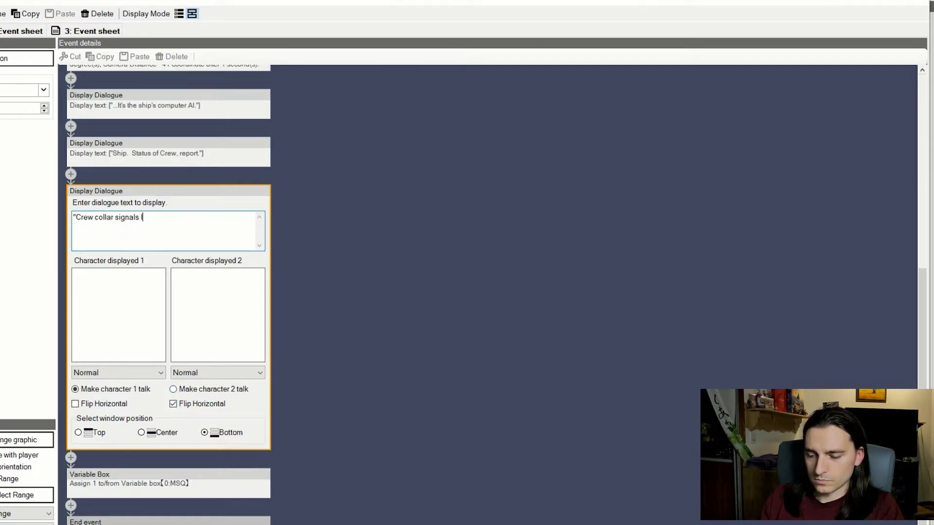
text(ost.  In)
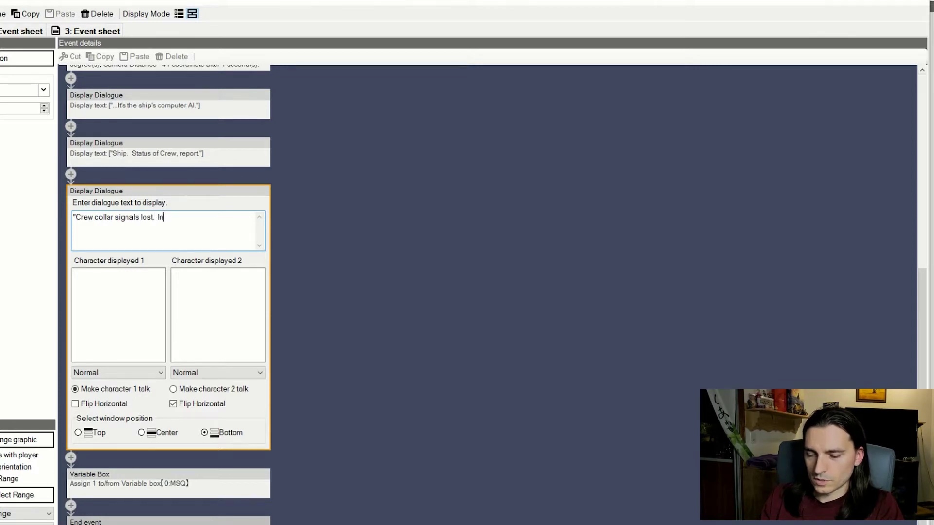
text(deter)
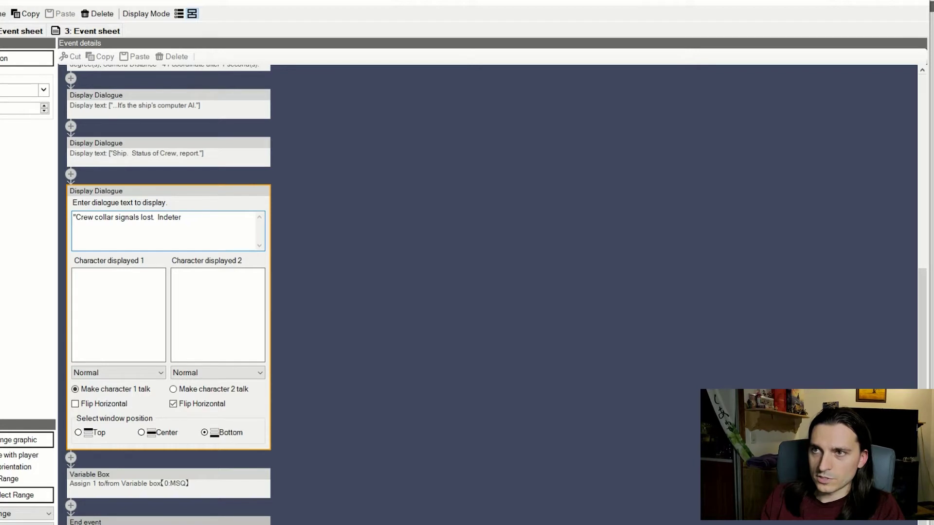
text(minate )
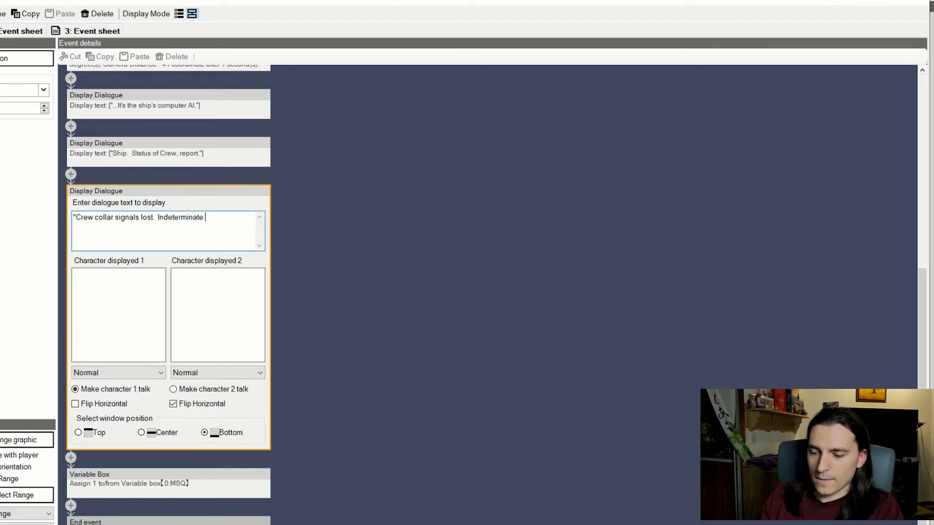
text(amount of dama)
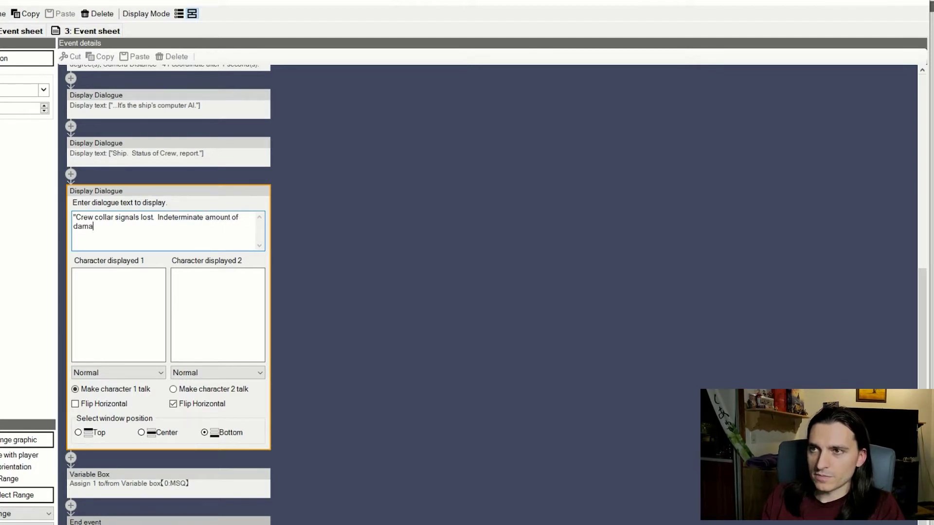
text(ge caus)
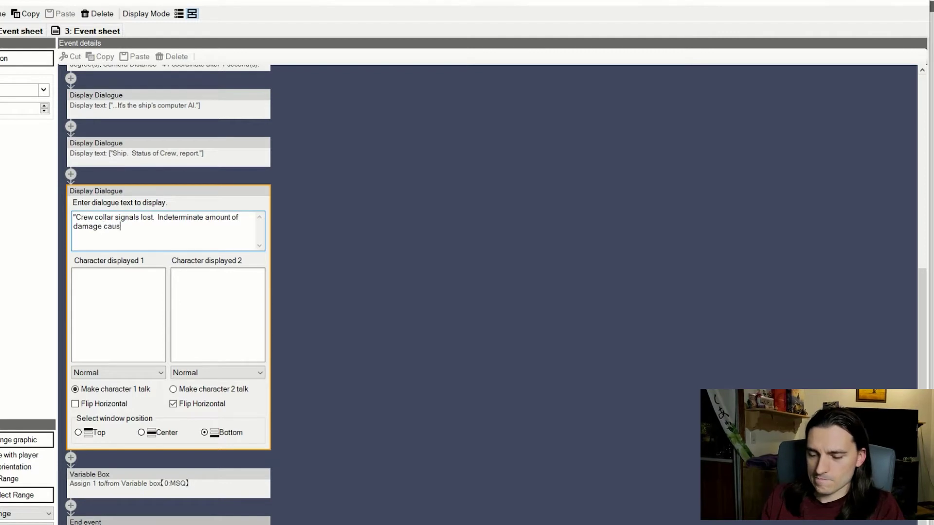
text(ed to mainf)
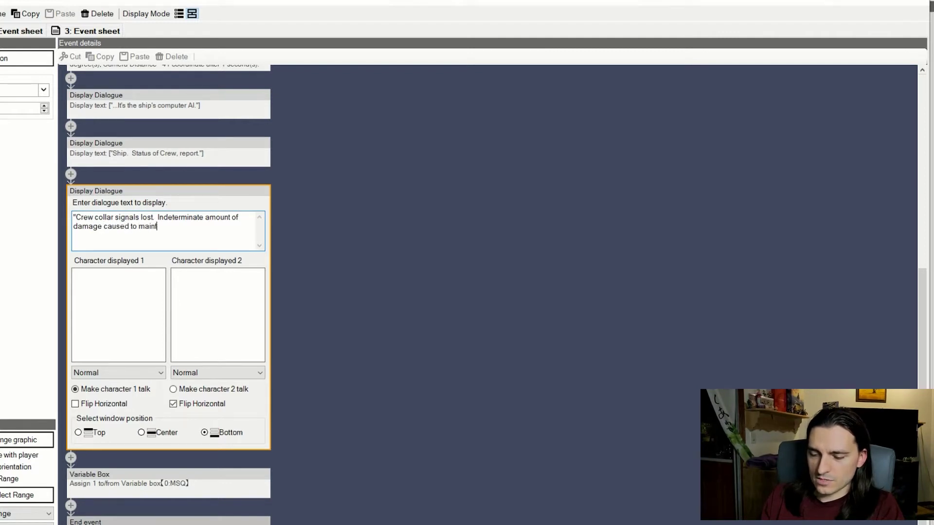
text(rame.  )
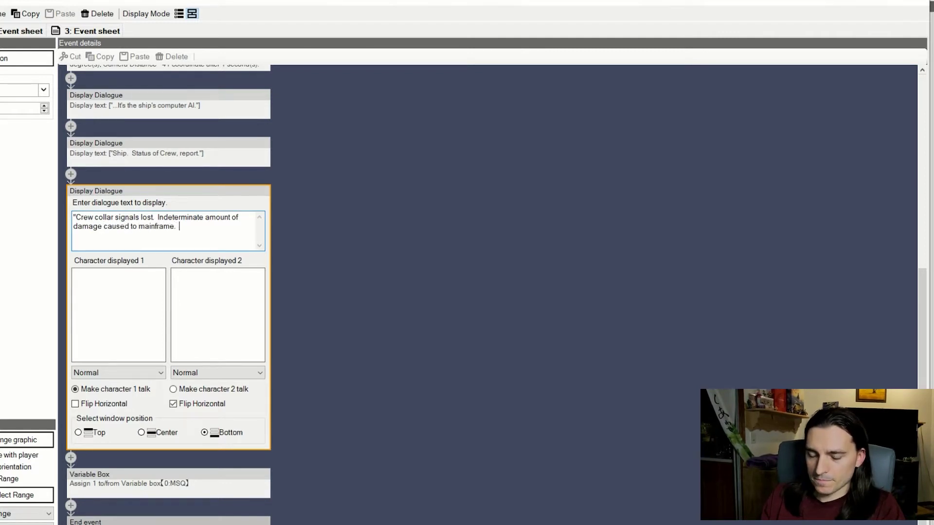
Continue the mainframe damage dialogue with "Means and origin of damage, currently unknown."
text(Mea)
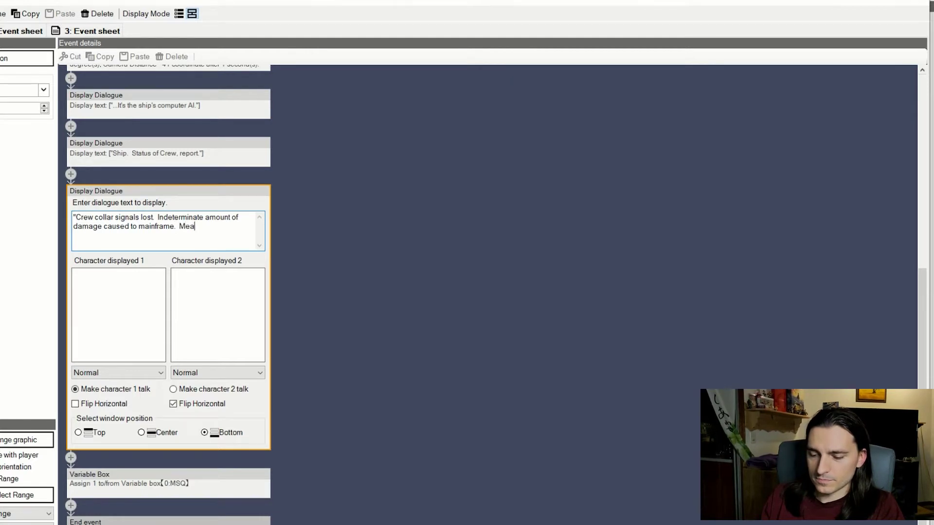
text(ns and )
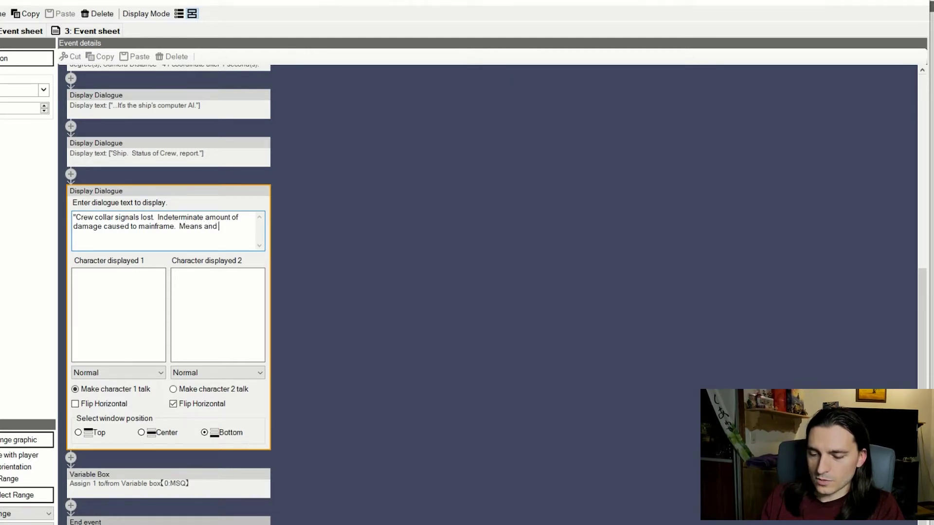
text(origin of damage)
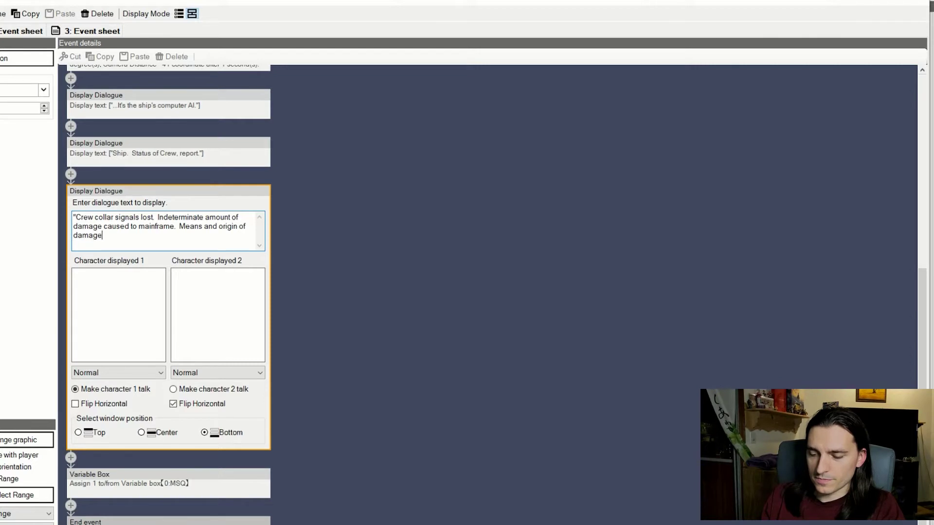
text(, currently unknown.)
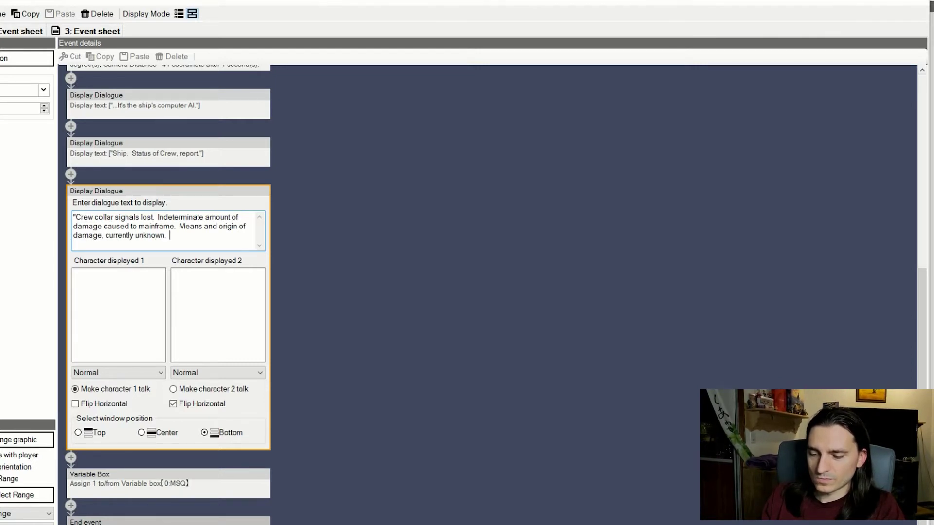
text(  Diagnosti)
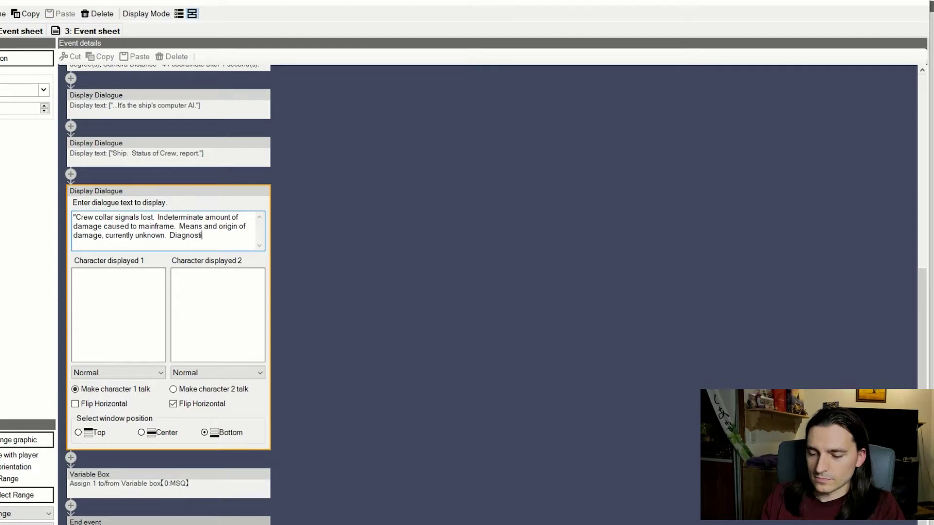
text(cs began)
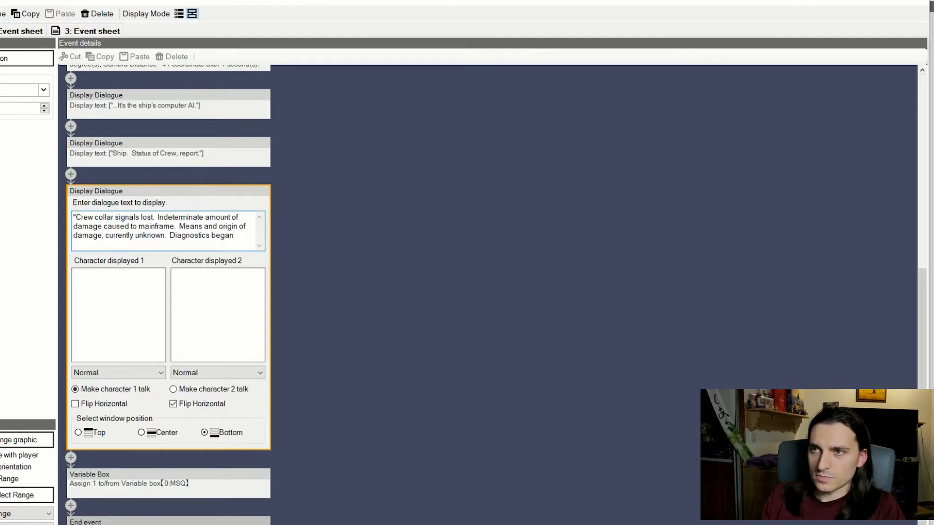
key(BackSpace)
key(BackSpace)
key(BackSpace)
key(BackSpace)
key(BackSpace)
key(BackSpace)
key(BackSpace)
key(BackSpace)
key(BackSpace)
key(BackSpace)
key(BackSpace)
key(BackSpace)
key(BackSpace)
key(BackSpace)
key(BackSpace)
key(BackSpace)
key(BackSpace)
key(BackSpace)
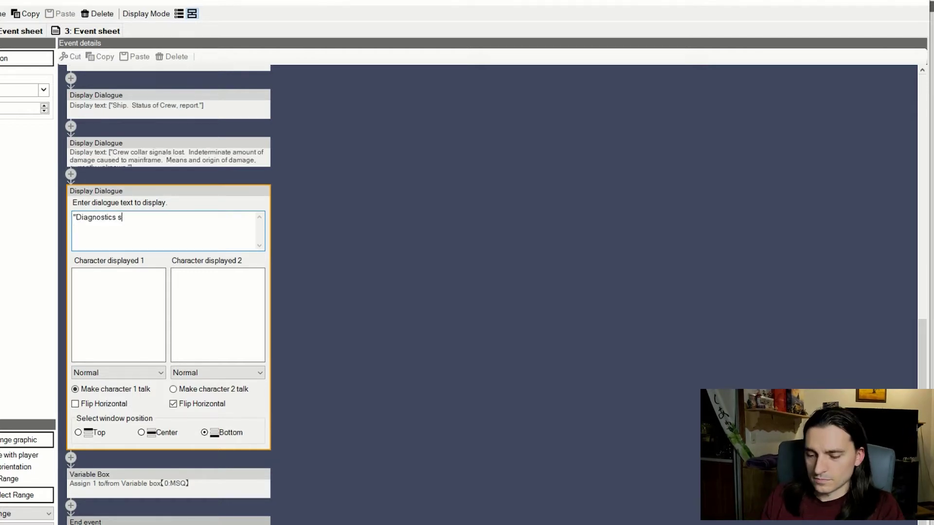
Enter "Diagnostics scan began 139 minutes ago. Progress: Unknown." in quotation marks as the dialogue following the mainframe damage report
text(can )
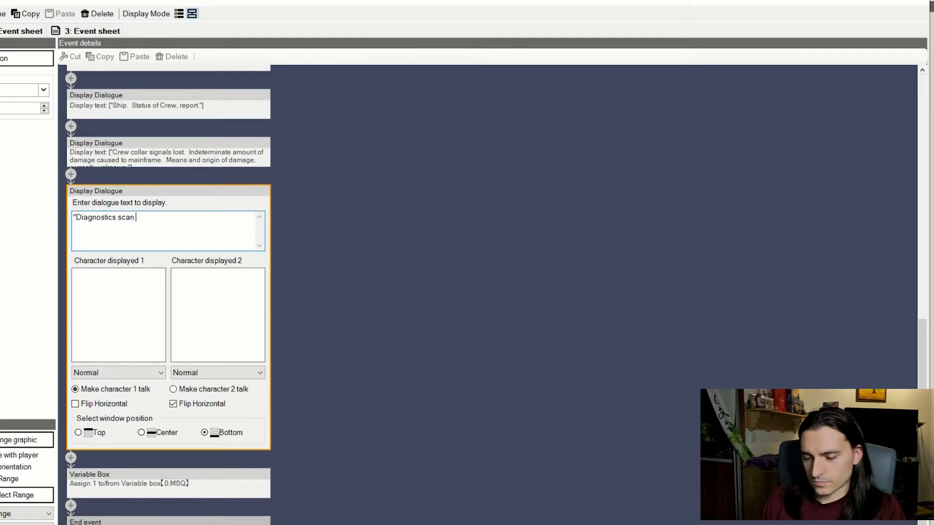
text(began )
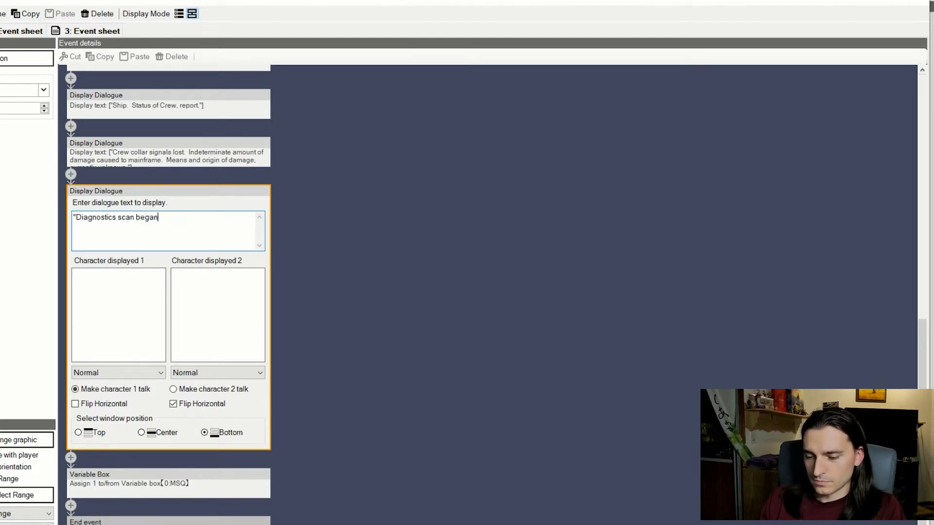
text(139 minu)
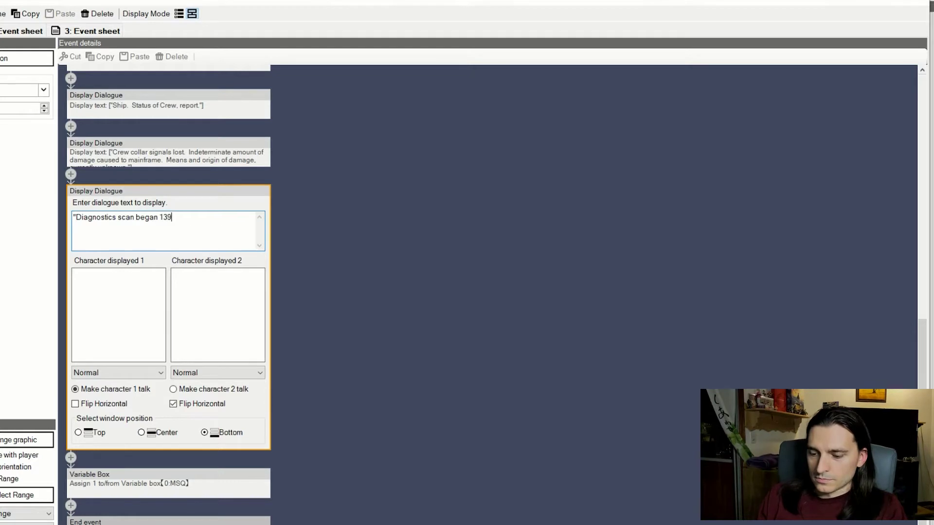
text(ago)
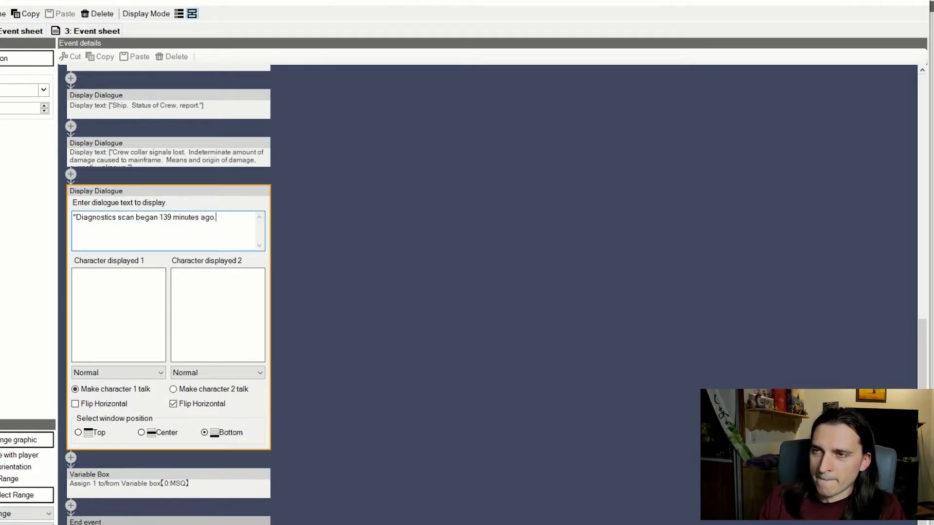
text(.  Progre)
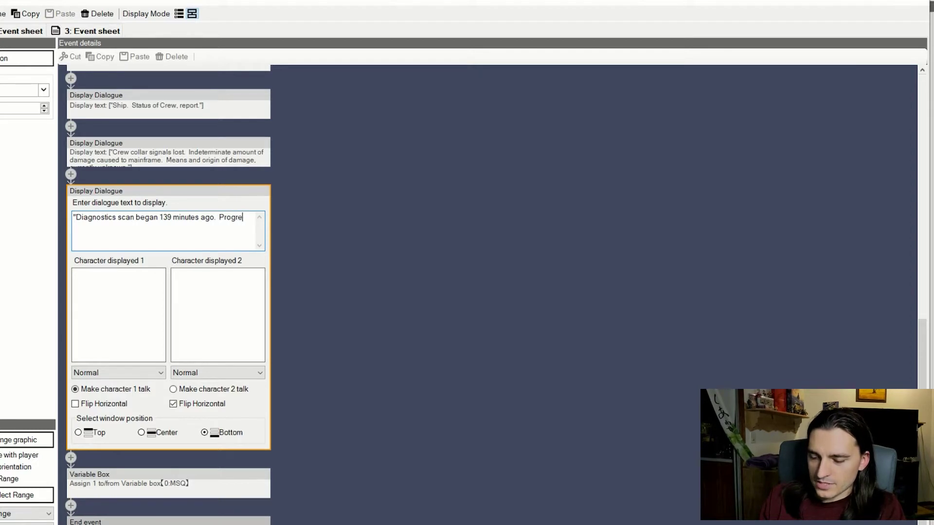
text(ss: Unknown.)
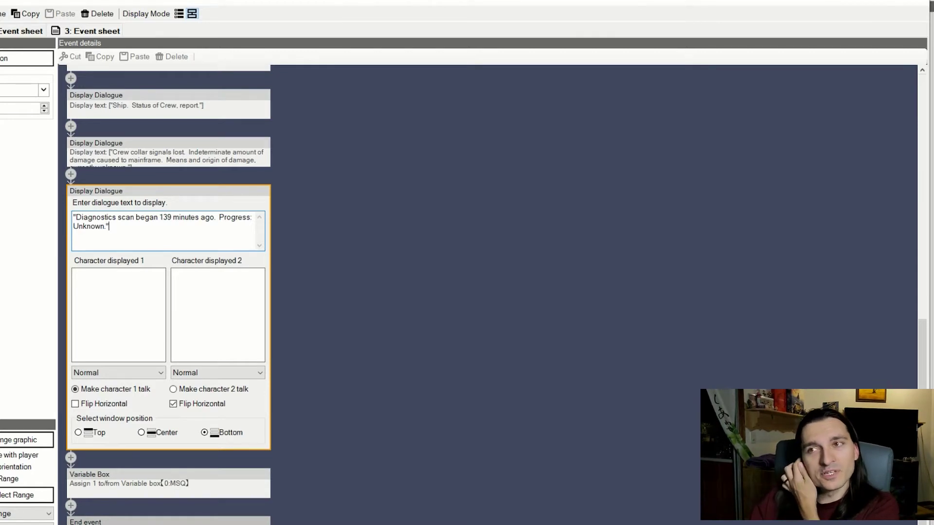
Add a Display Dialogue reading "...Understood. Are any crew members accounted for?", followed by one reading "Negative."
text(crew mem)
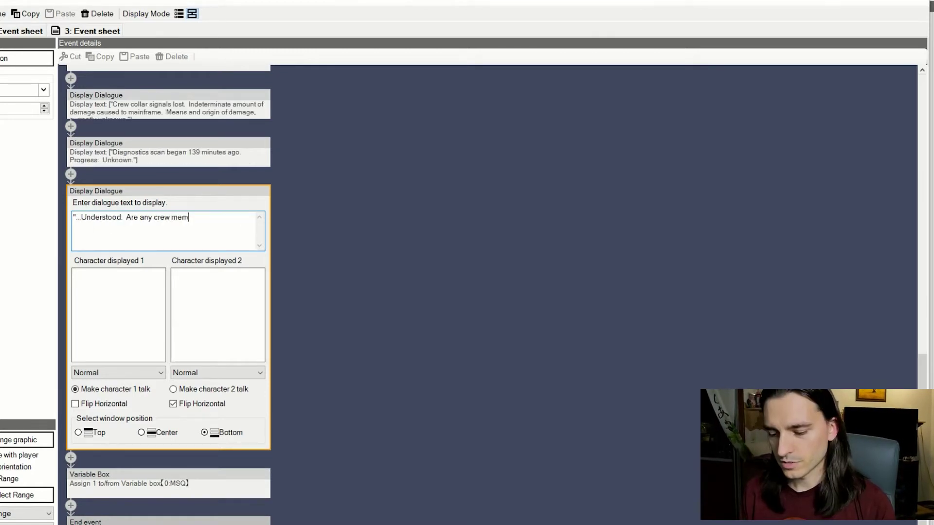
text(bers accounte)
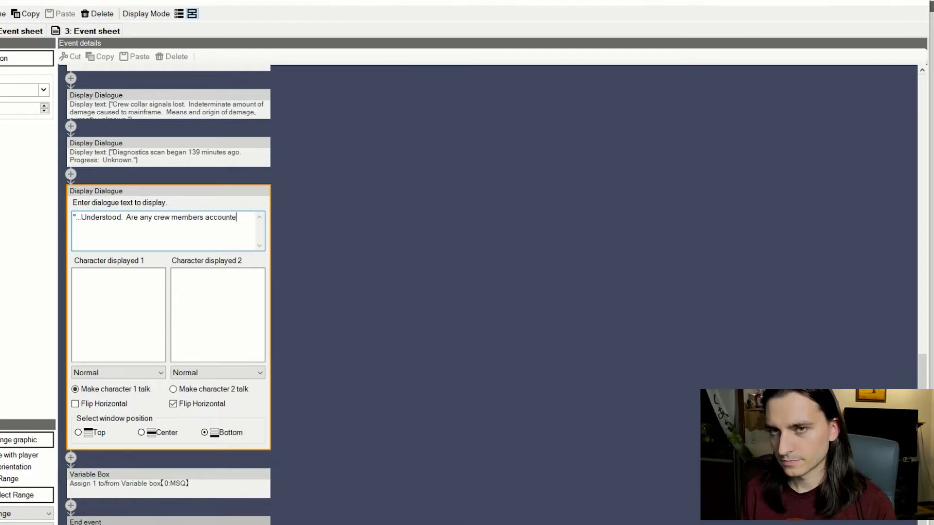
text(d for?)
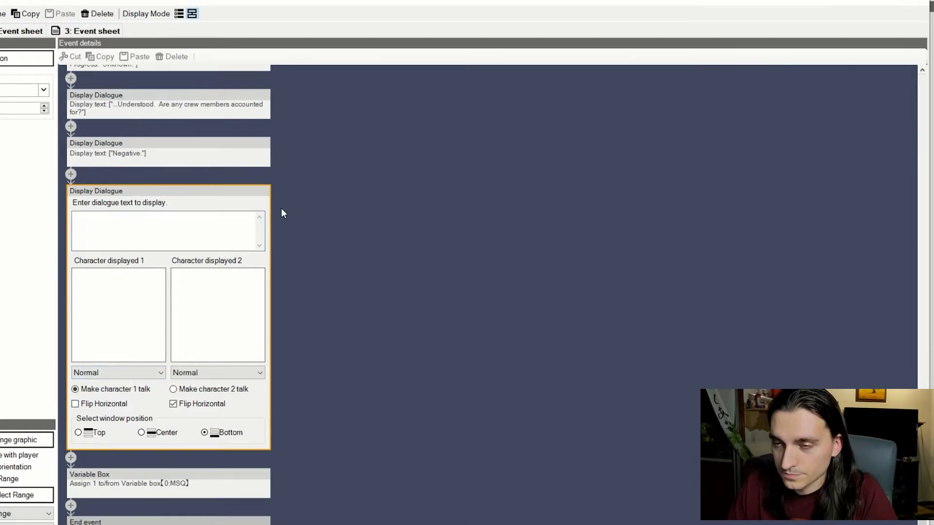
click(121, 222)
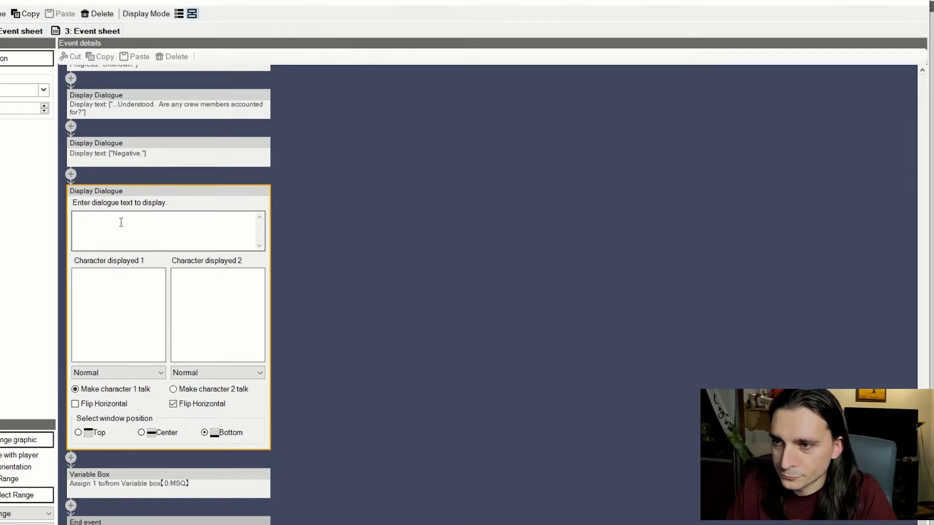
text("D)
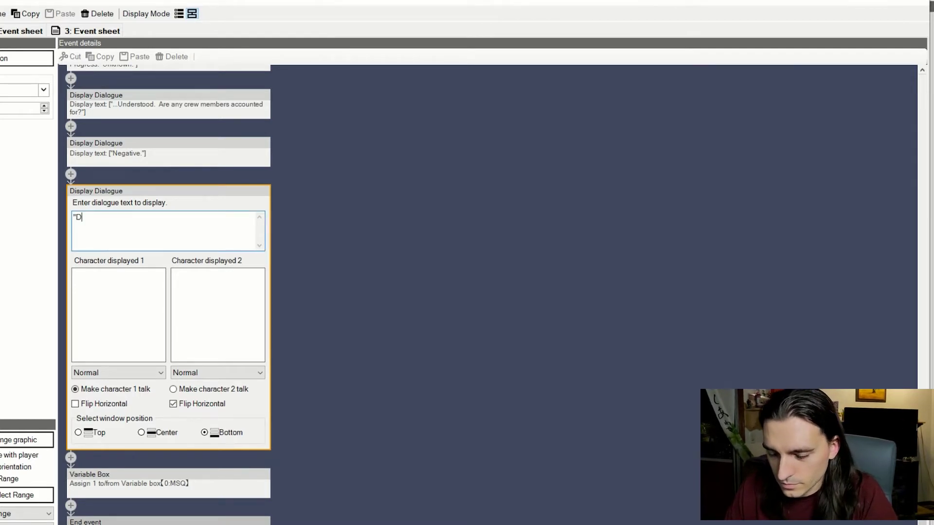
text(id they ...g)
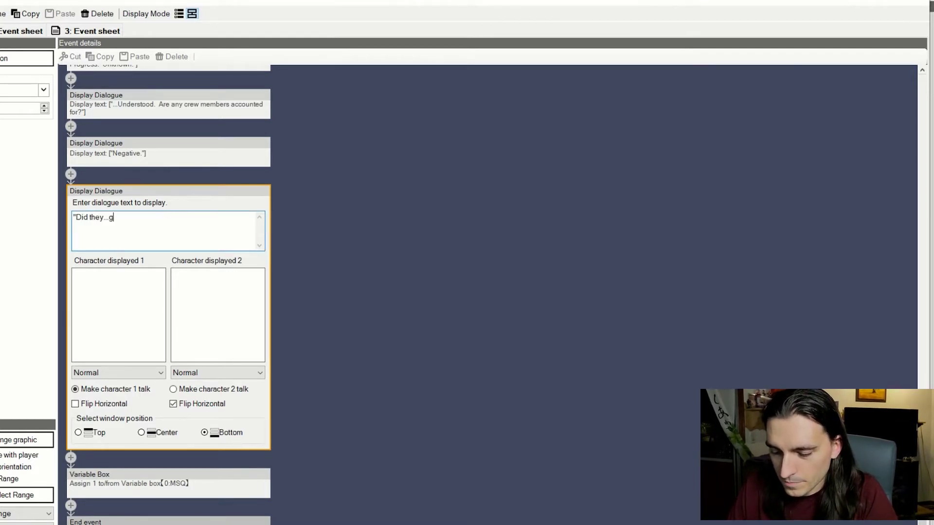
text(o outside?)
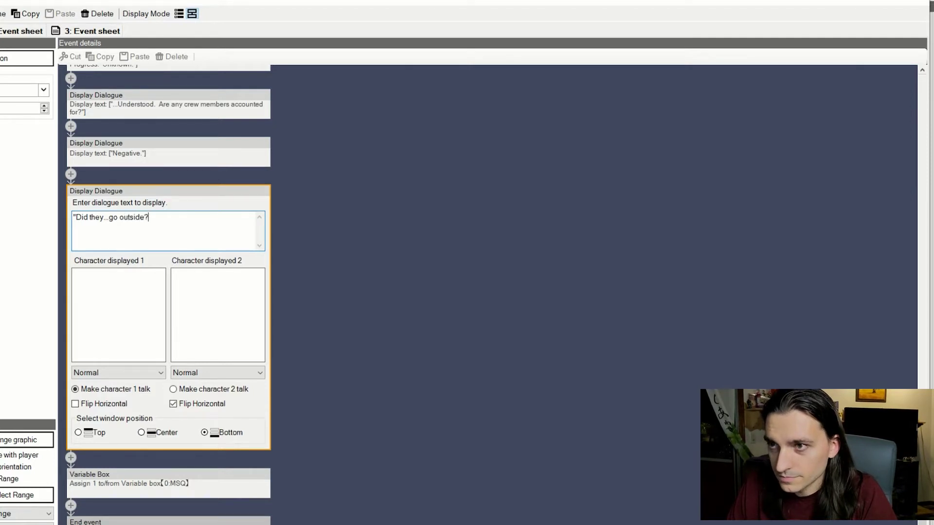
text(  H)
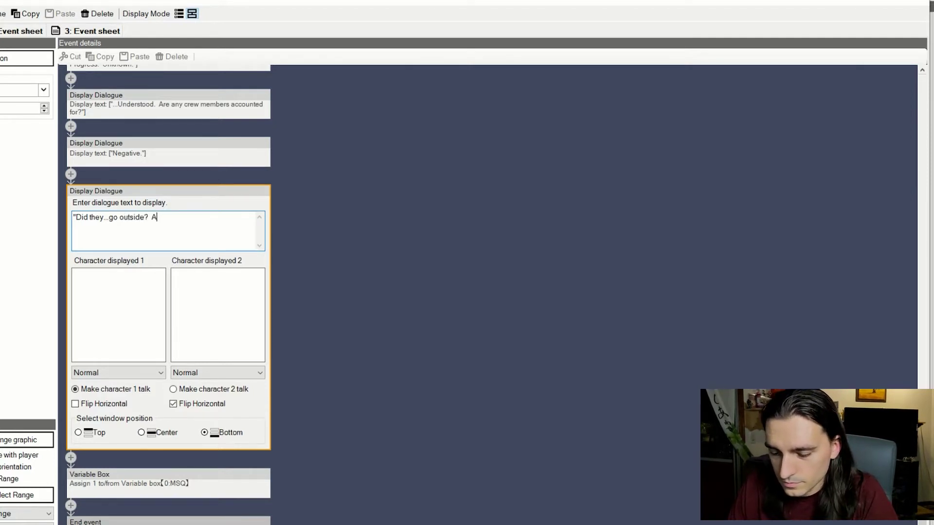
key(BackSpace)
text(Have we)
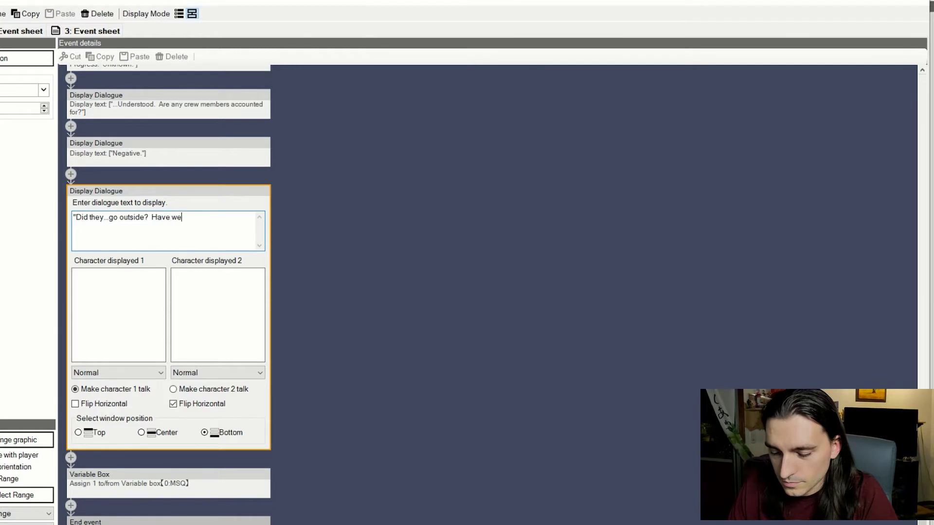
key(BackSpace)
key(BackSpace)
key(BackSpace)
key(BackSpace)
key(BackSpace)
key(BackSpace)
key(BackSpace)
key(BackSpace)
key(BackSpace)
key(BackSpace)
key(BackSpace)
key(BackSpace)
key(BackSpace)
key(BackSpace)
key(BackSpace)
key(BackSpace)
key(BackSpace)
key(BackSpace)
key(BackSpace)
key(BackSpace)
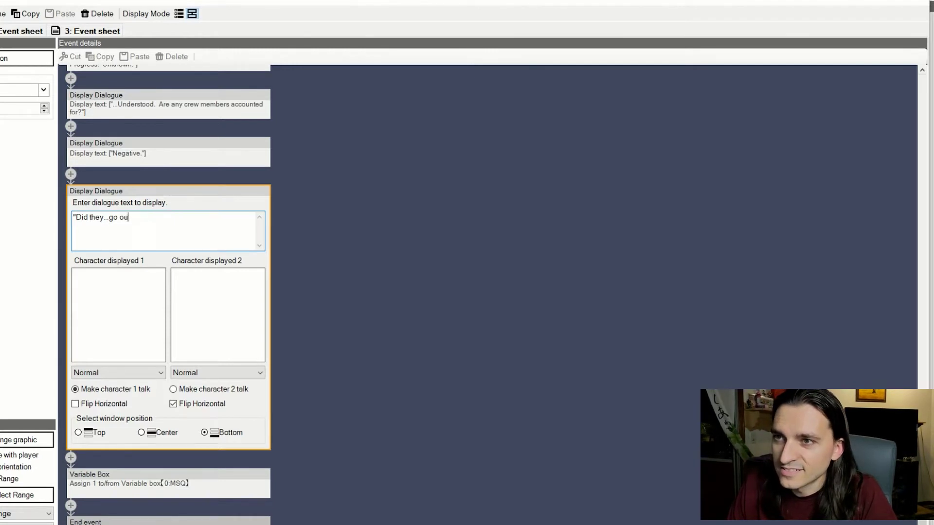
Complete the dialogue after "Negative." so that it reads "Did we...land? Have they...gone outside?" in quotation marks
text(we..)
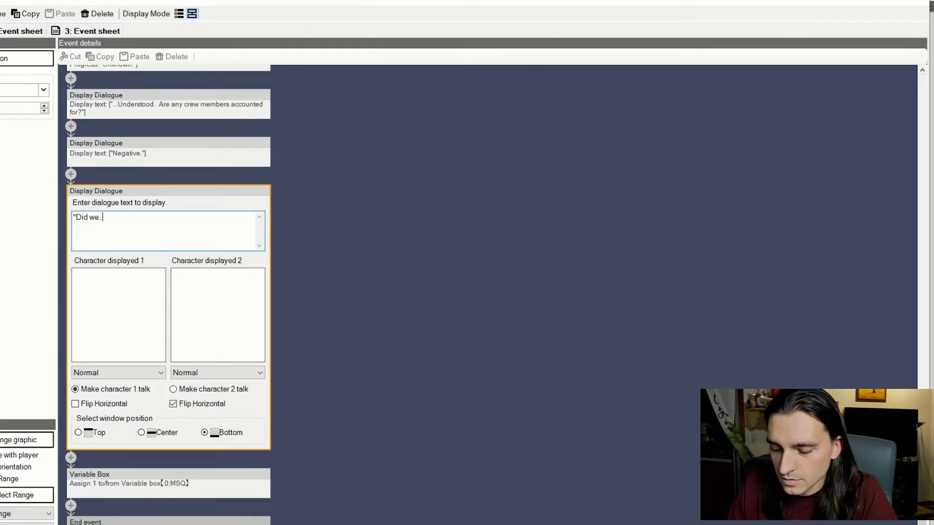
text(.land? )
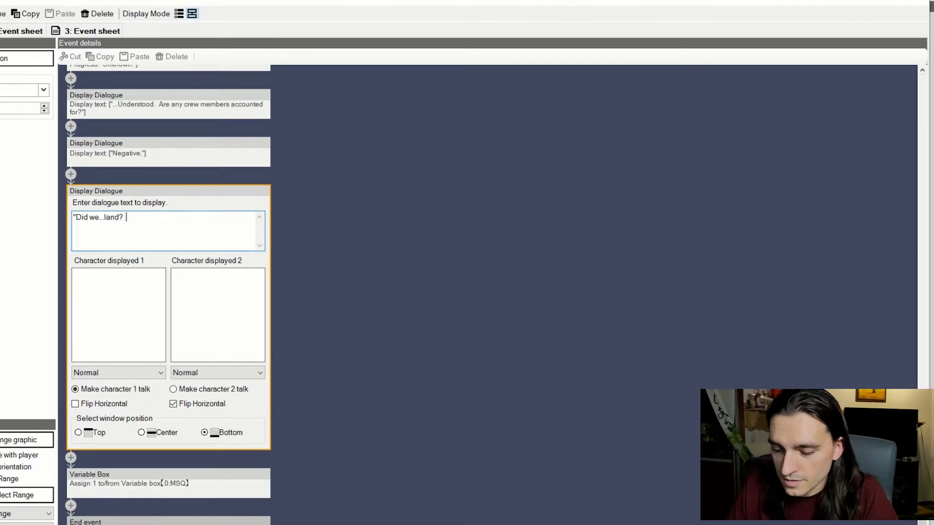
text( Have they...)
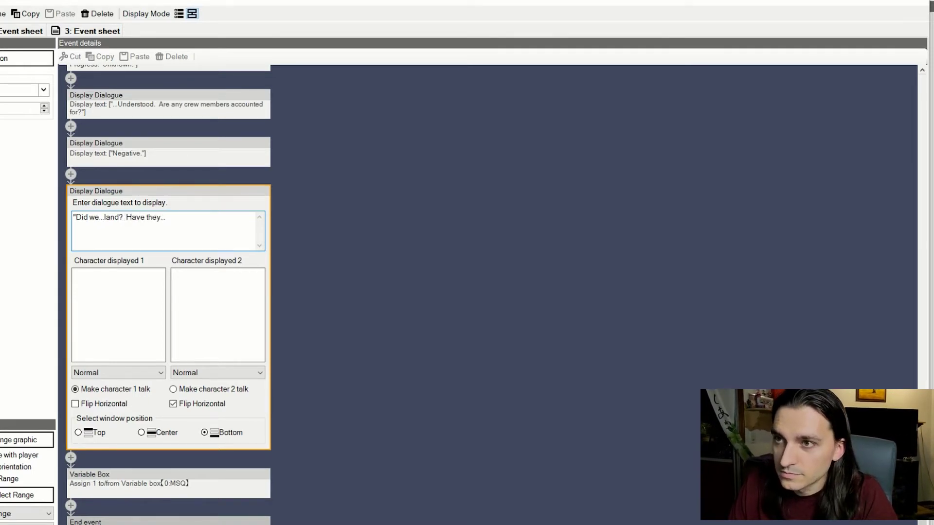
text(gone ou)
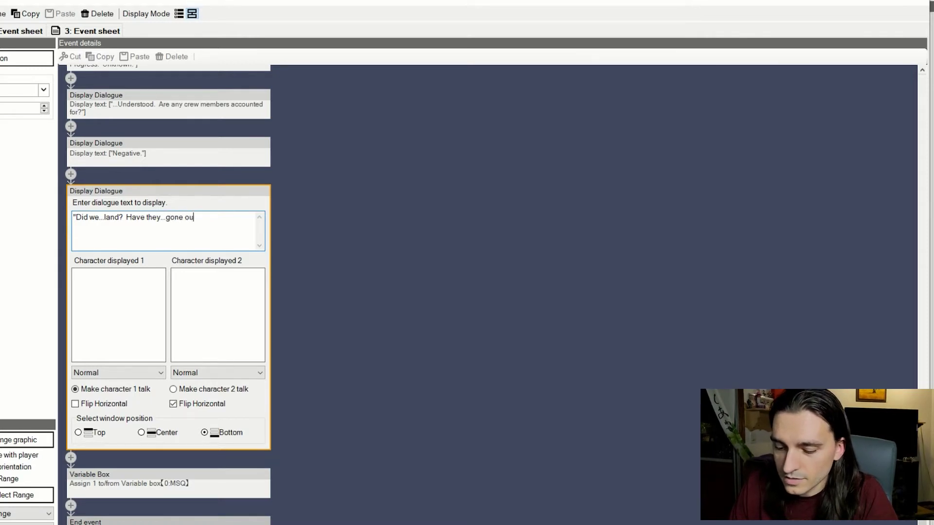
text(tside?")
key(Return)
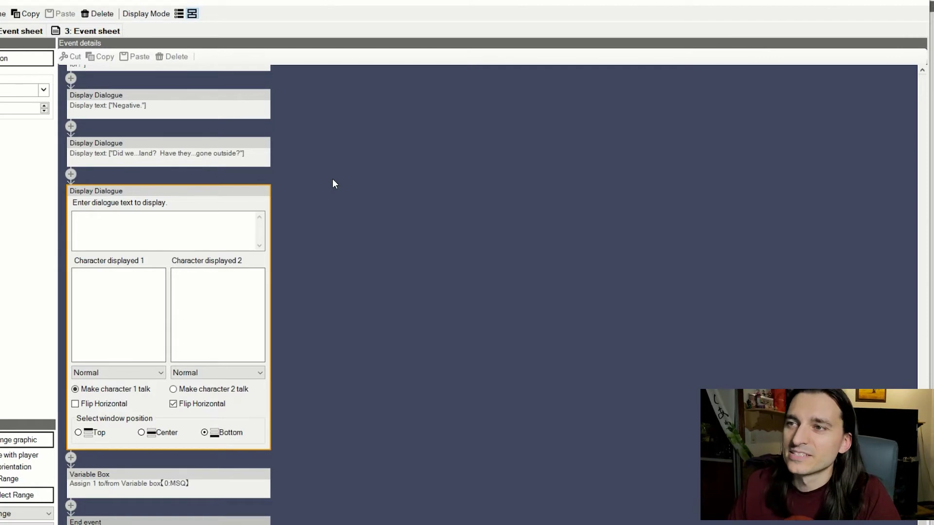
Enter "Unknown. All signal calls to survival collars return NULL." in quotation marks as the reply to the question about going outside
click(210, 218)
text("Ukn)
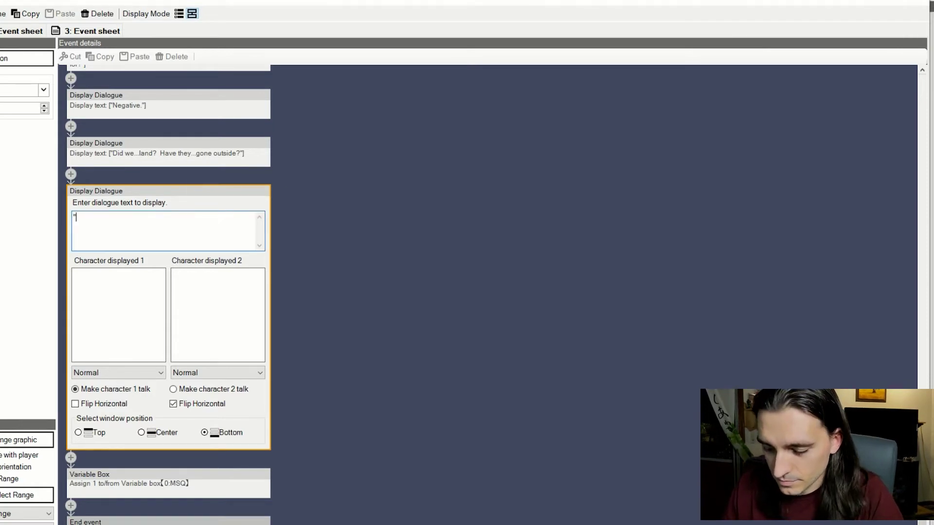
key(BackSpace)
key(BackSpace)
text(nk)
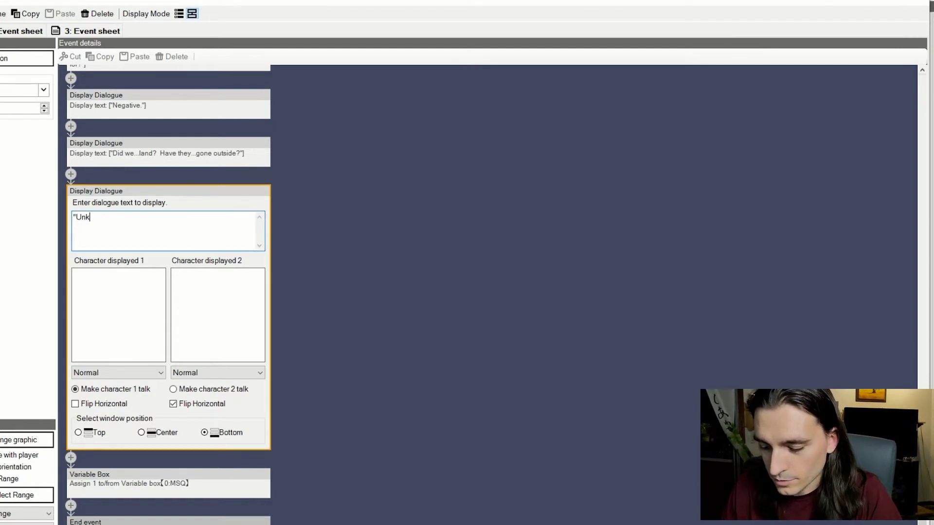
text(nown.  All)
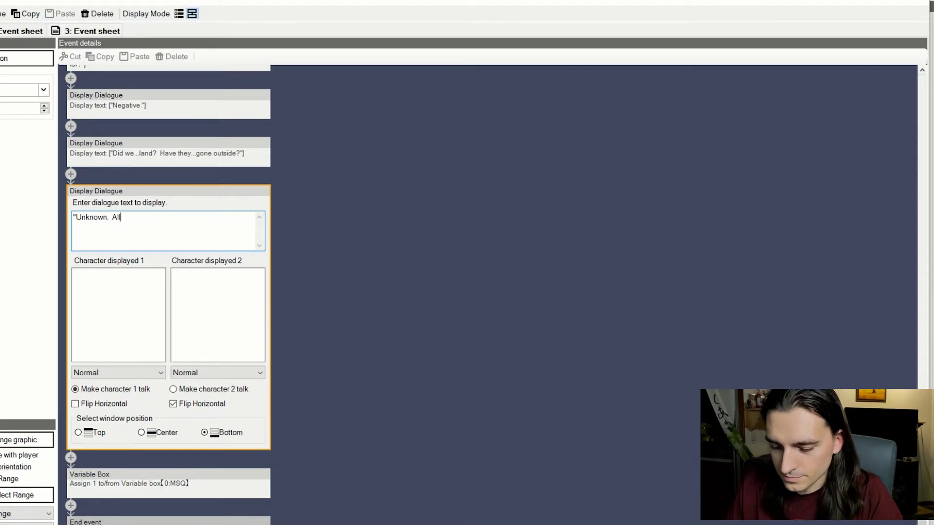
text( signal calls to co)
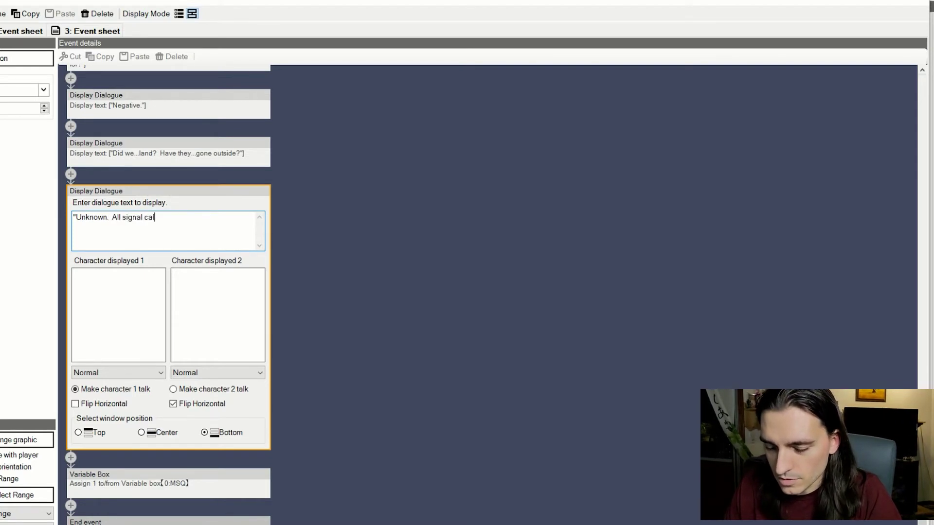
key(BackSpace)
key(BackSpace)
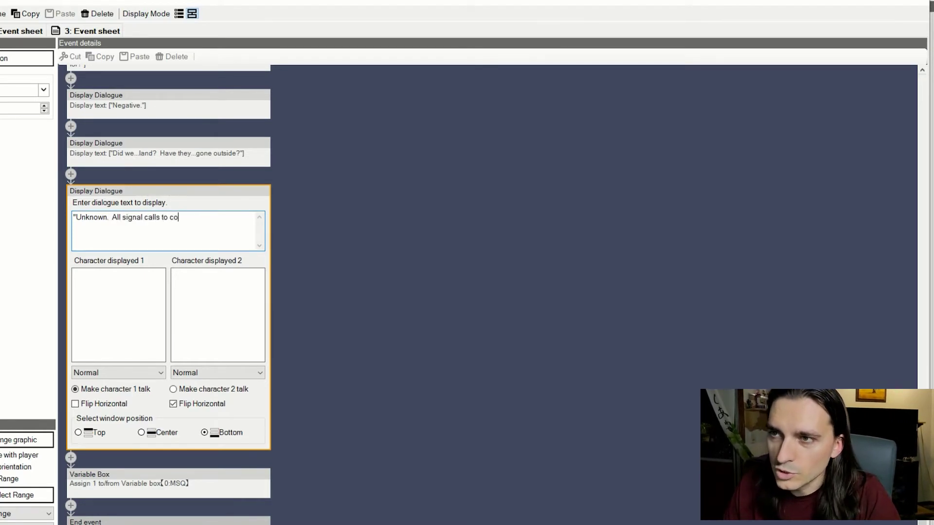
text(survival)
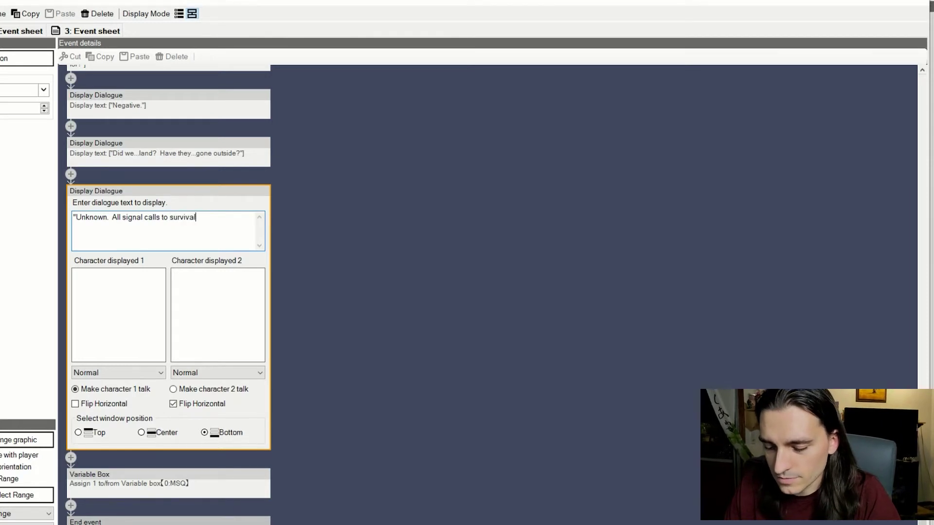
text( collars )
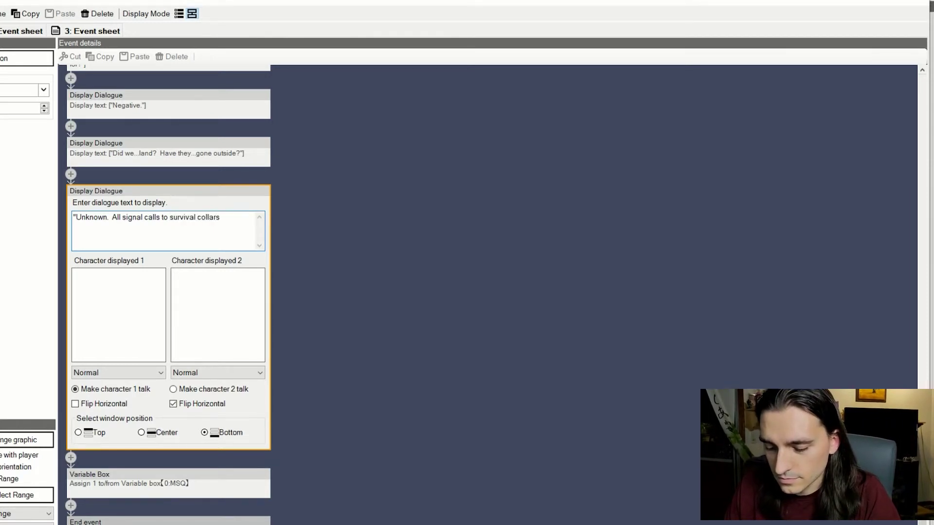
text(return NULL.)
key(Return)
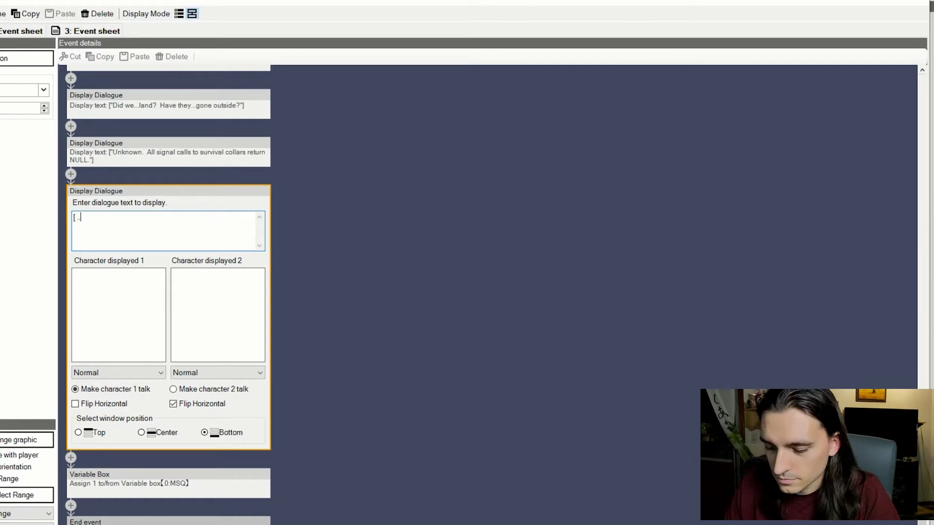
Enter the bracketed thought "[ ...that is not good. It has to mean sabotage. ]" as the dialogue following the survival collar reply
text([...that is not g)
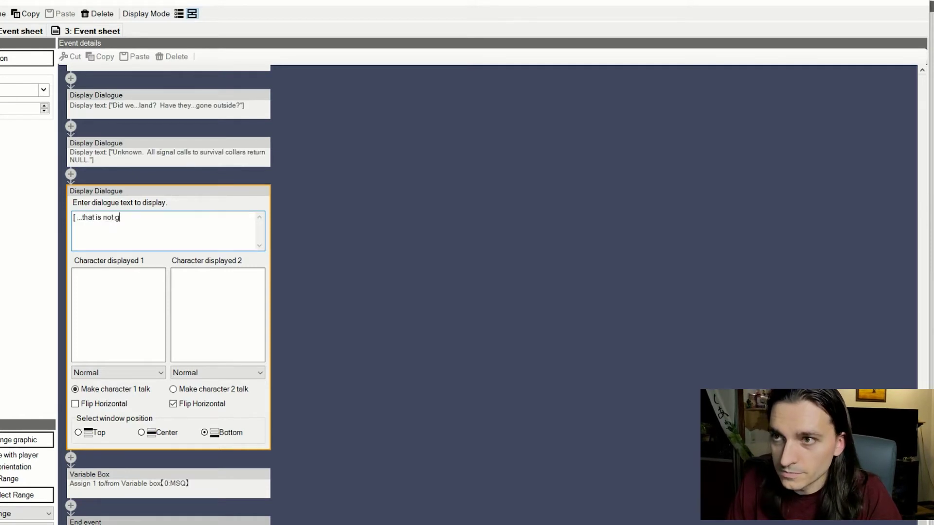
text(ood.  It)
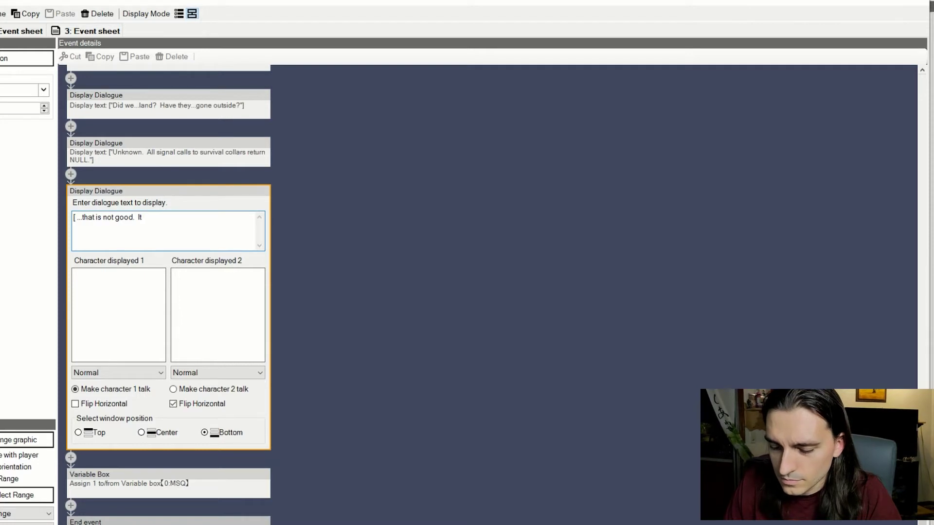
text( has to)
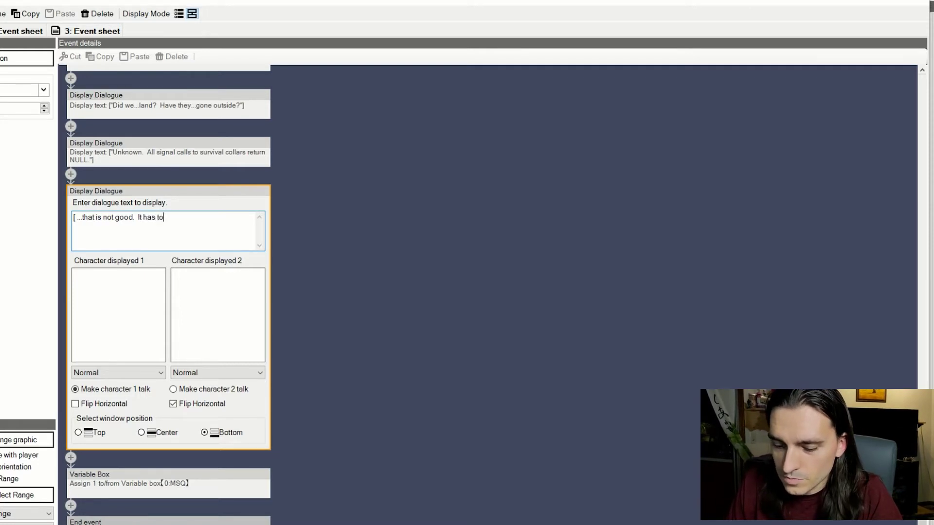
text( mean sabotage. ])
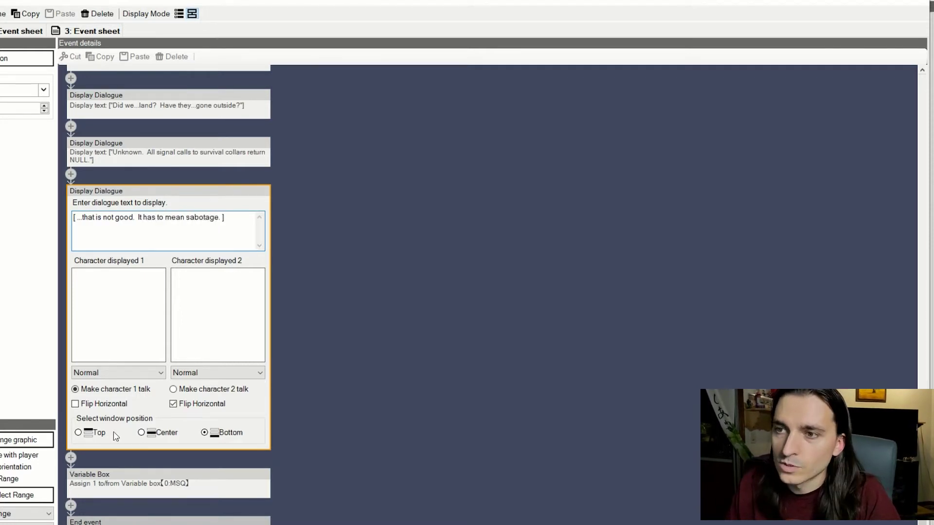
Add a Display Dialogue after the sabotage thought reading "[ ...I must go ensure the safety of my twin. ]"
click(70, 459)
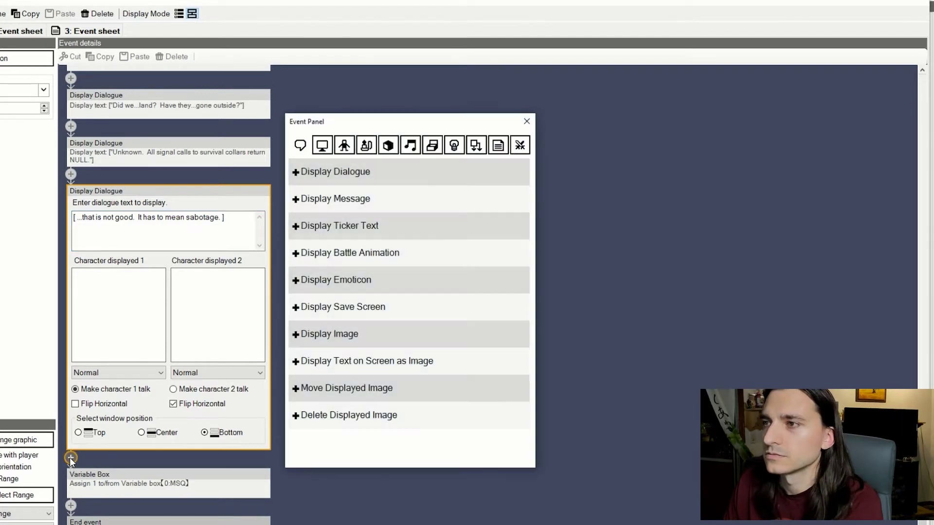
click(332, 171)
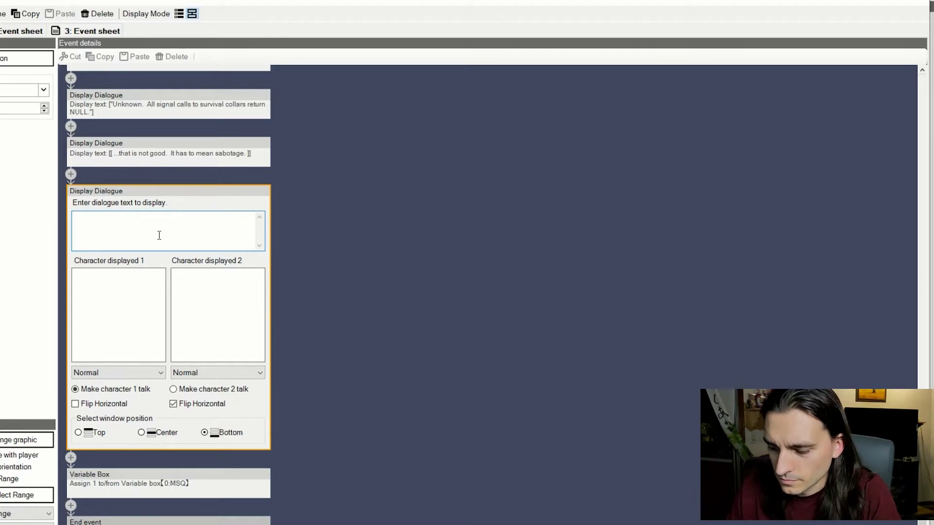
text([)
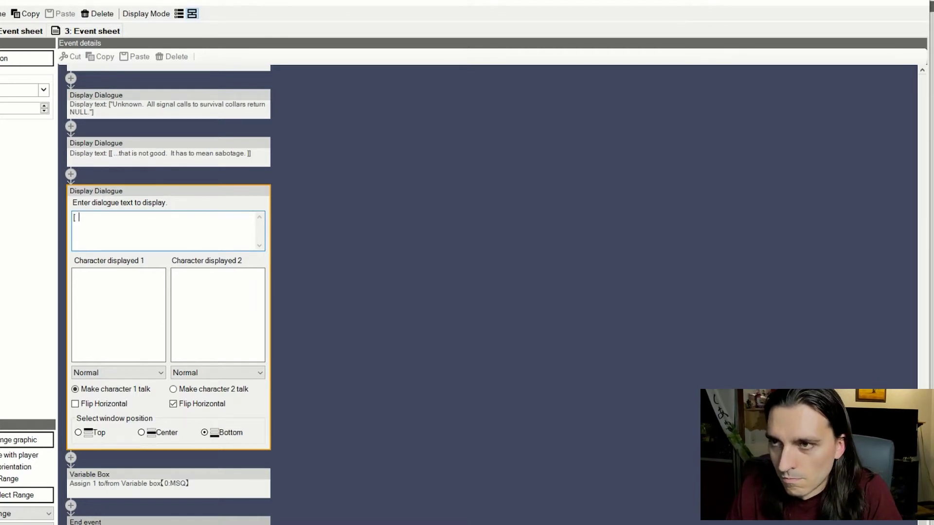
text( ...)
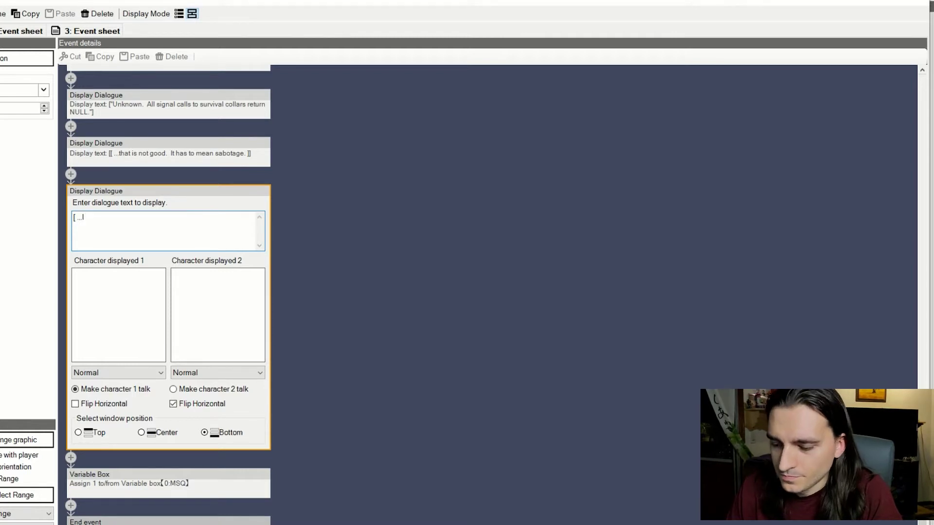
text(I m)
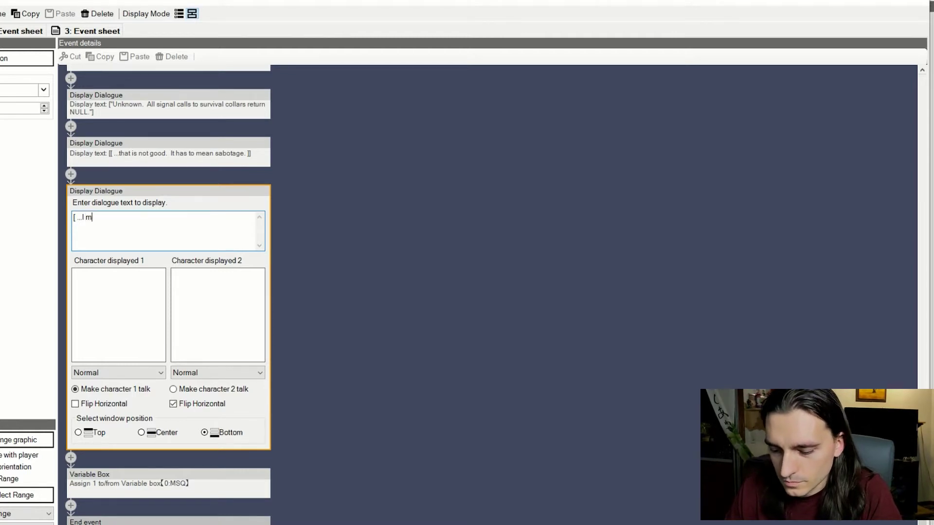
text(ust go ensure )
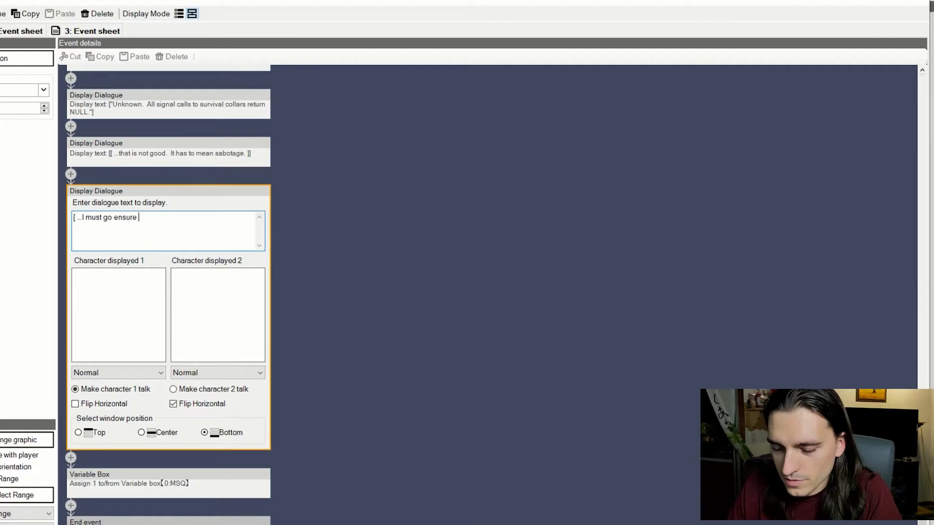
text(the safety of)
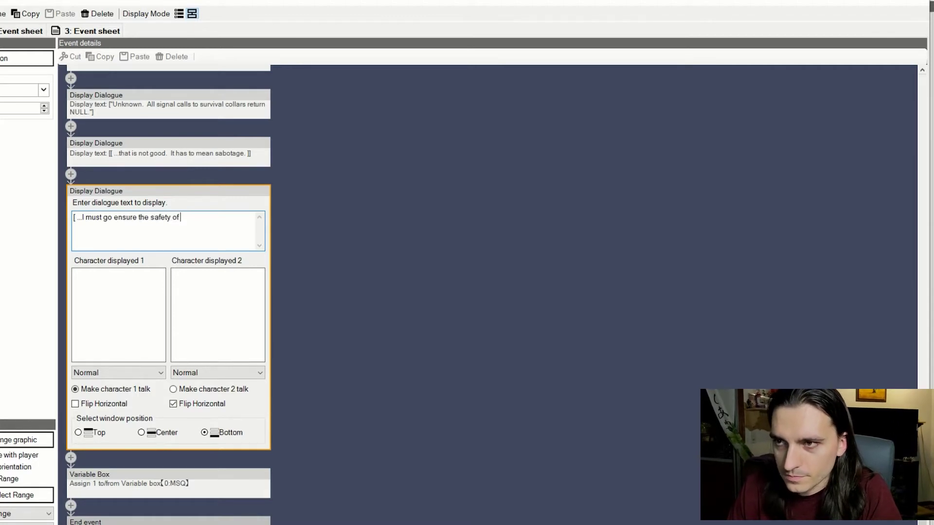
text( my twin.)
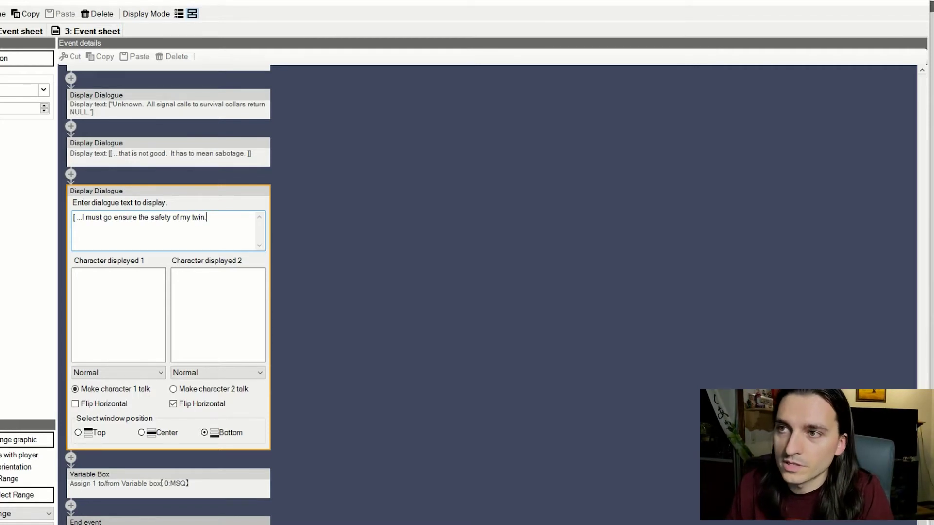
text( ])
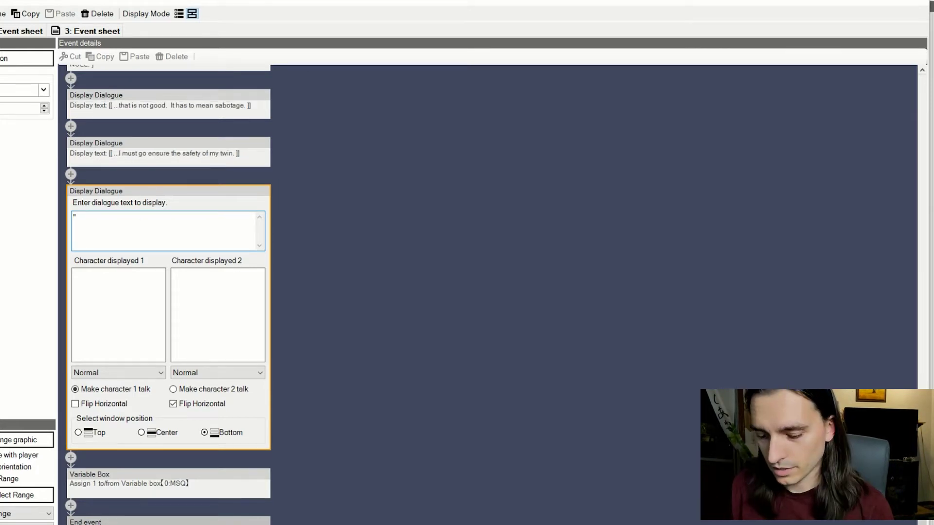
Begin the dialogue after the twin thought with an opening quotation mark and "Advise: Using your COPY authorization,"
text(S)
key(BackSpace)
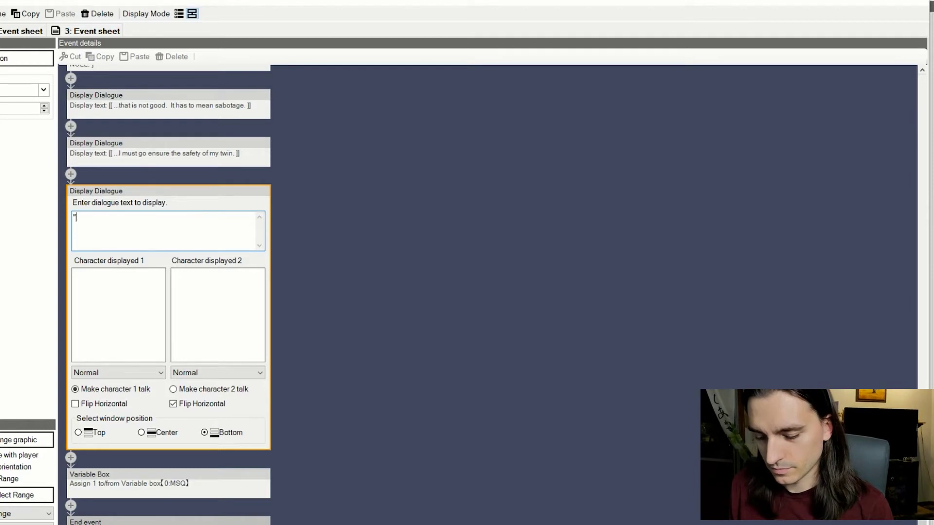
text(Advise:)
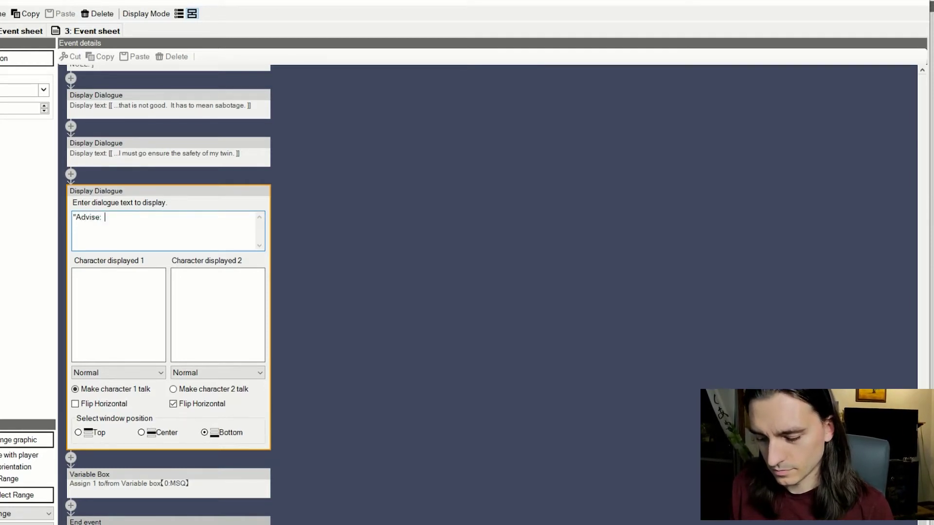
text(  Using )
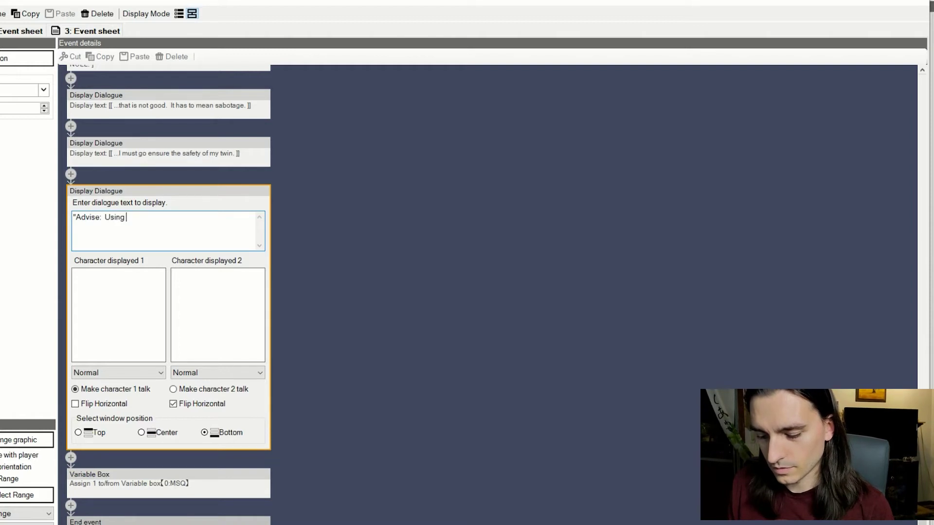
text(your COPY)
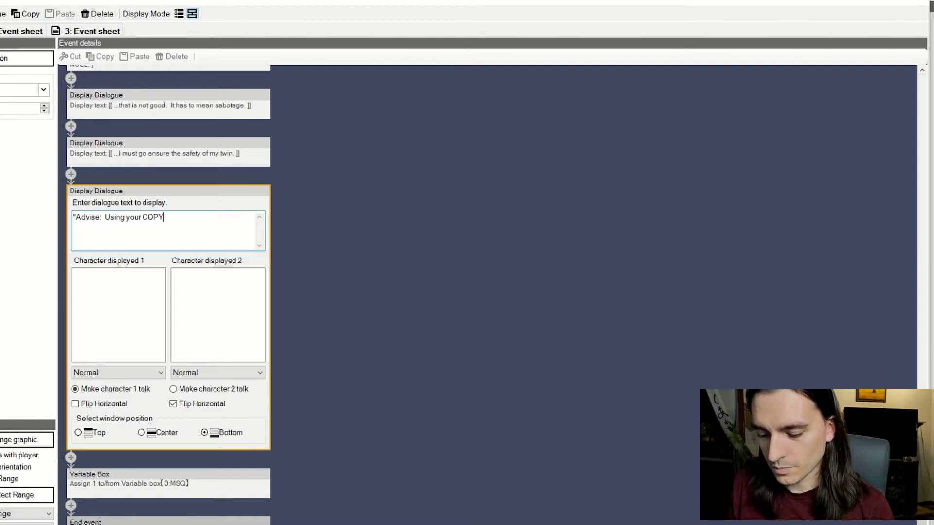
text( ability,)
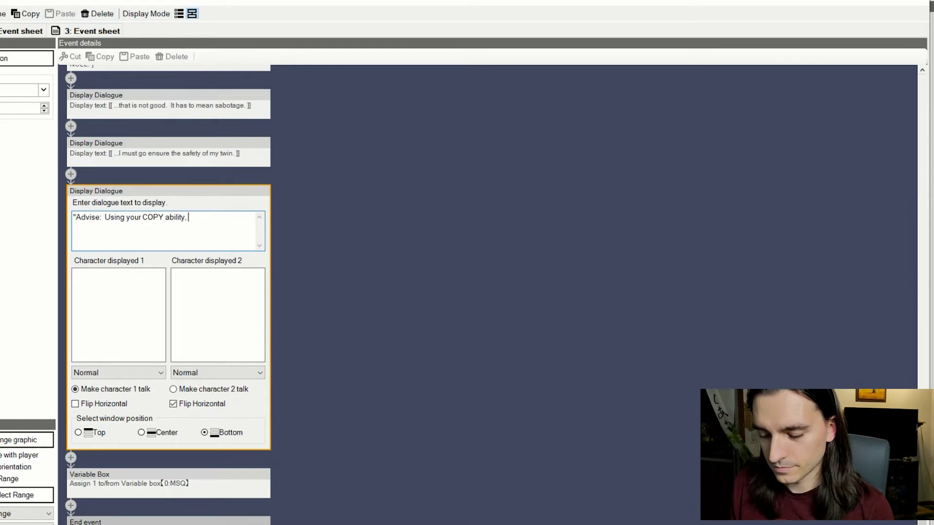
key(BackSpace)
key(BackSpace)
key(BackSpace)
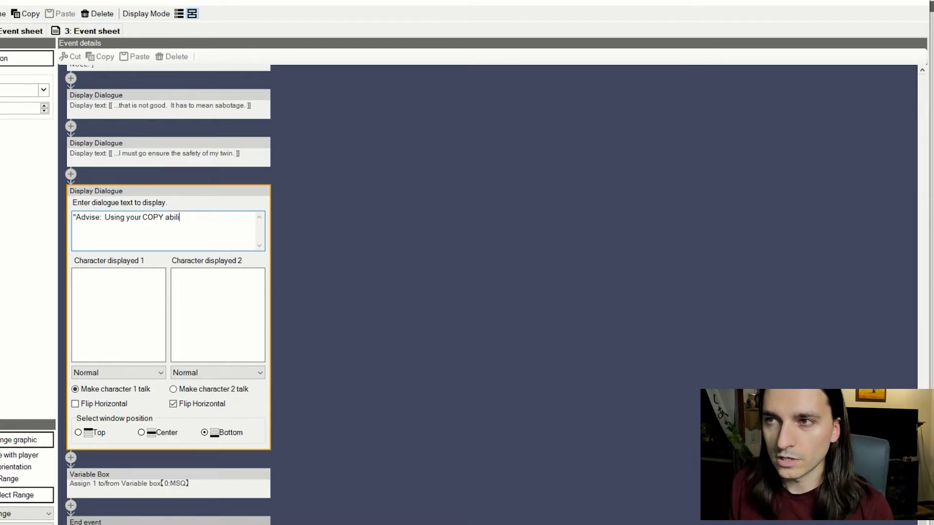
key(BackSpace)
key(BackSpace)
text(ut)
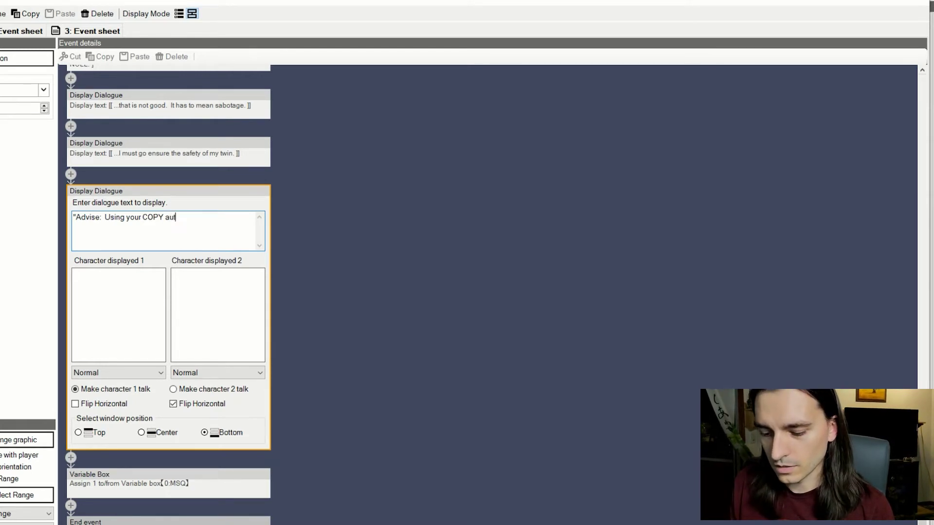
text(horization,)
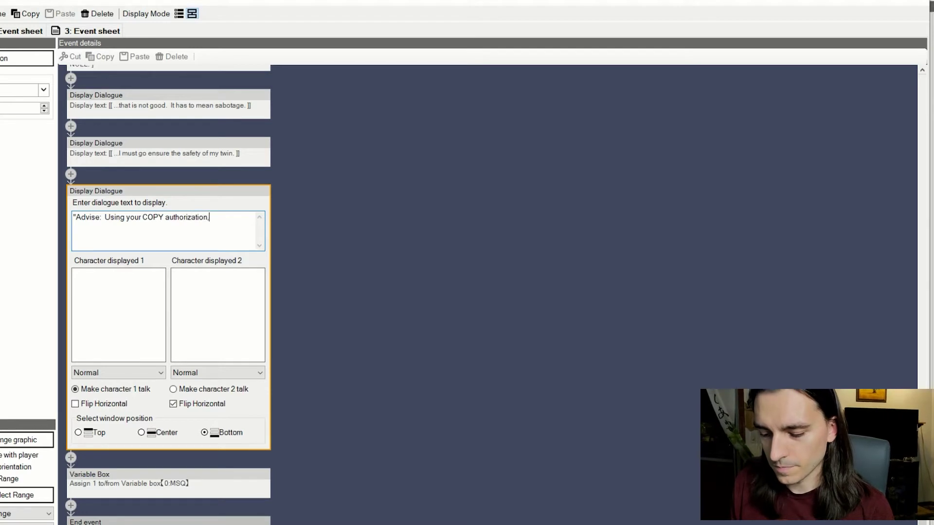
Continue the "Advise:" dialogue with "please locate one complete collar unit, intact or damaged." and close the quotation
text( please locate )
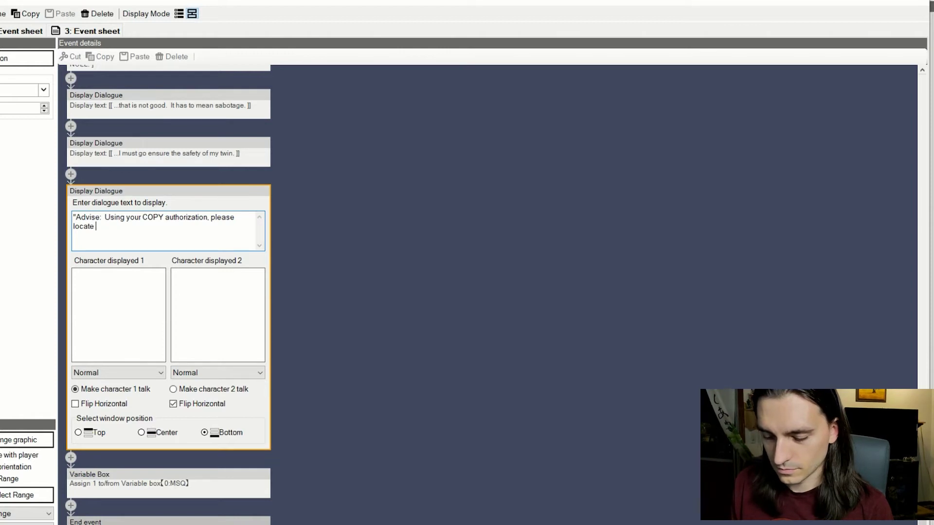
text(worki)
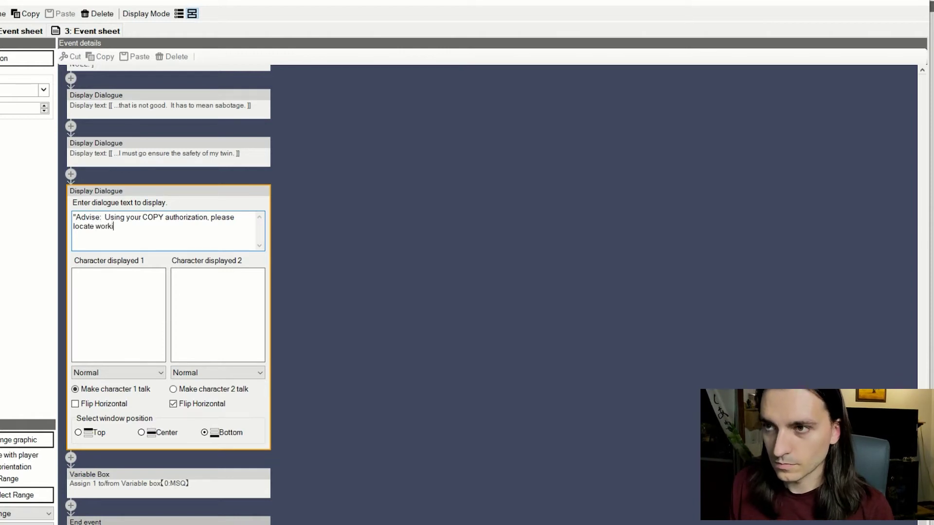
key(BackSpace)
key(BackSpace)
key(BackSpace)
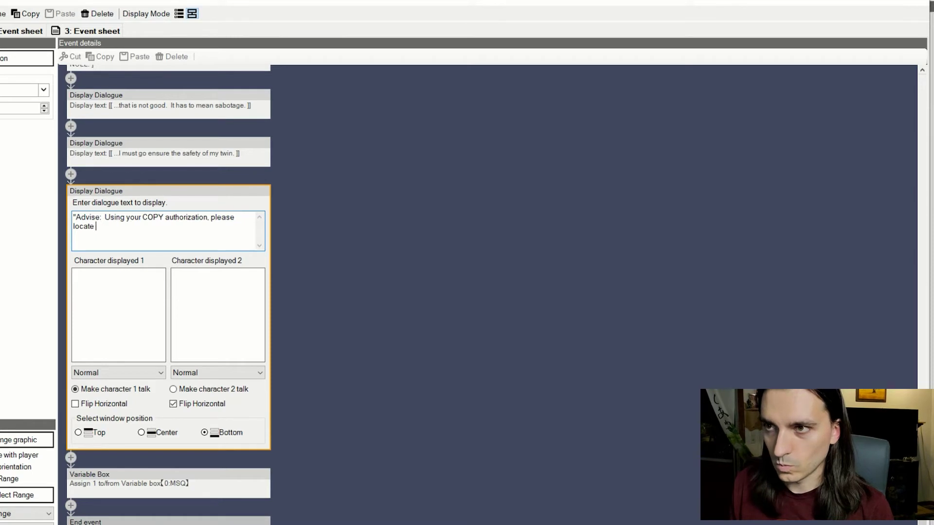
text(one complete )
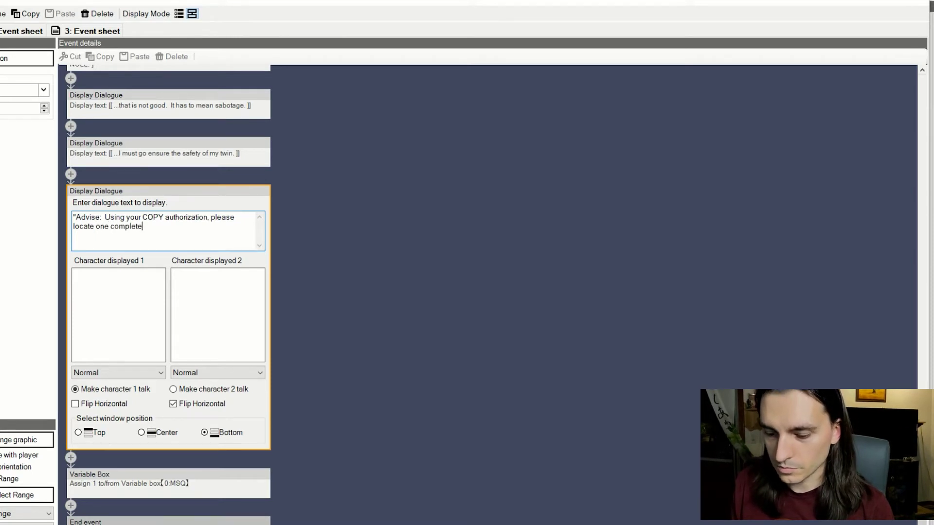
text(collar uni)
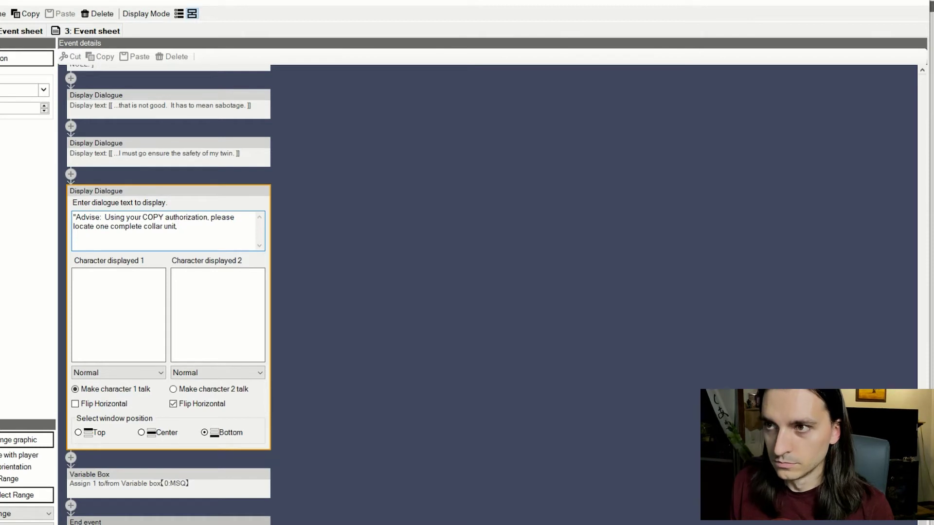
text(t,)
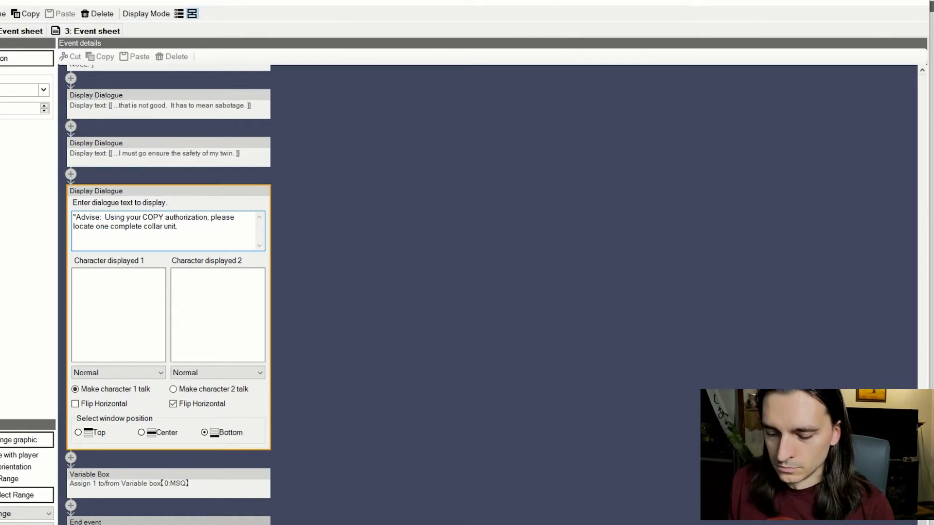
text( intact)
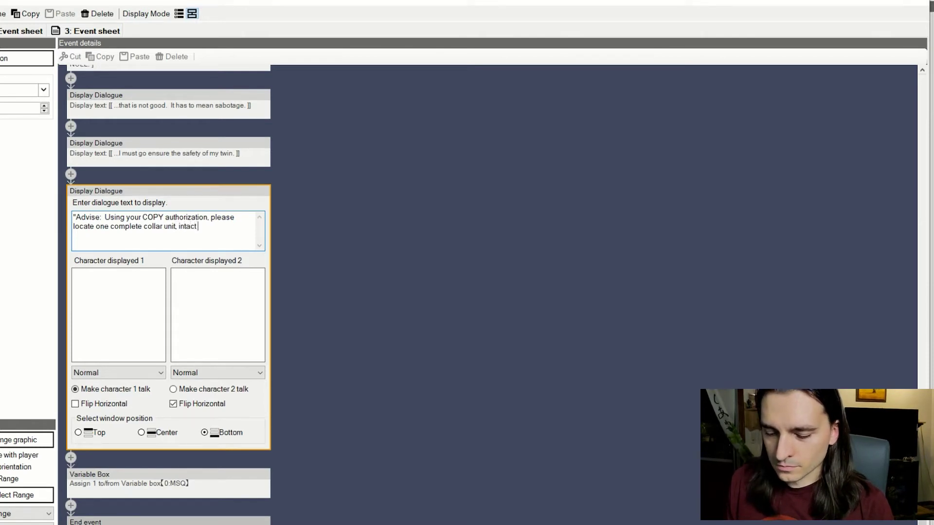
text( or damam)
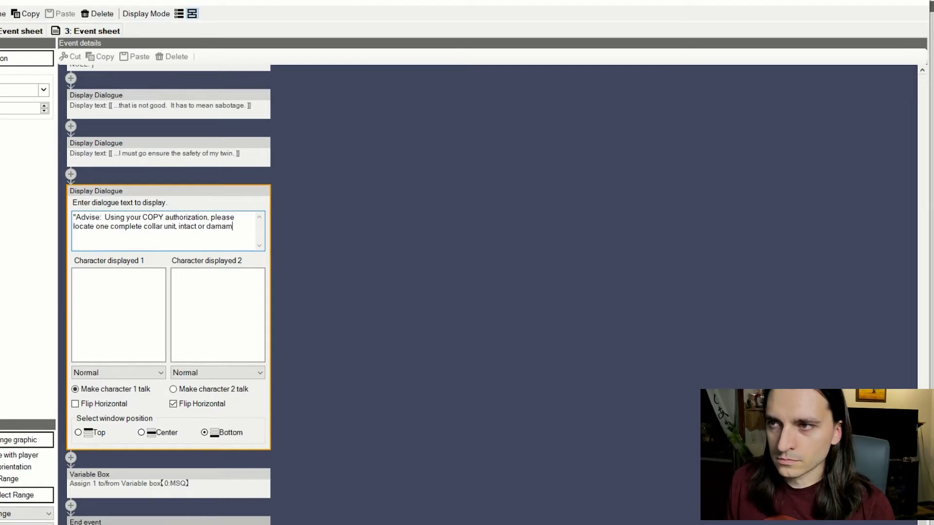
key(BackSpace)
text(ged.)
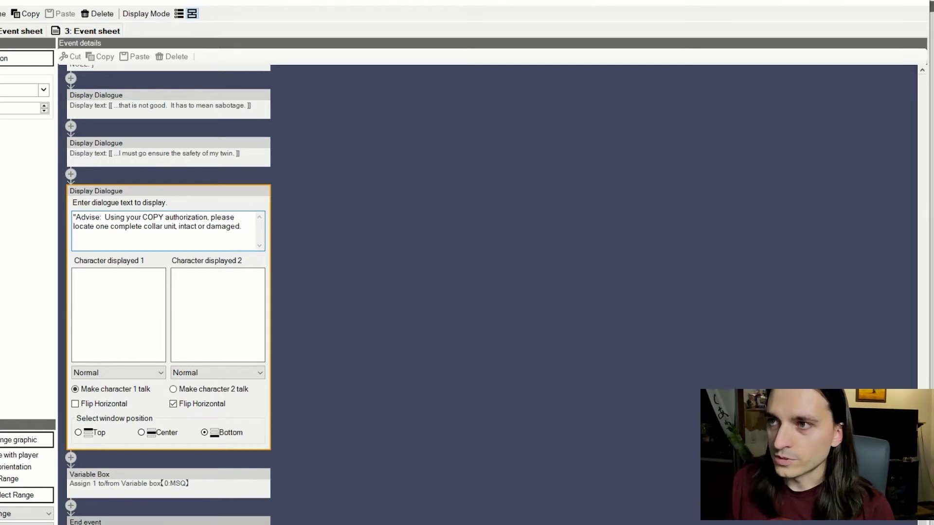
text(")
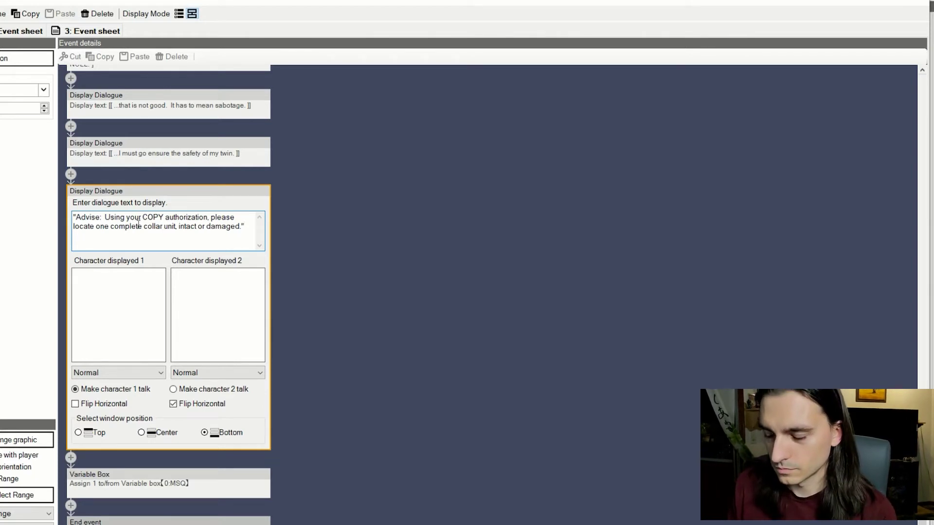
Extend the "Advise:" dialogue after "damaged" with ", and bring it here." before the closing quotation mark
text(and)
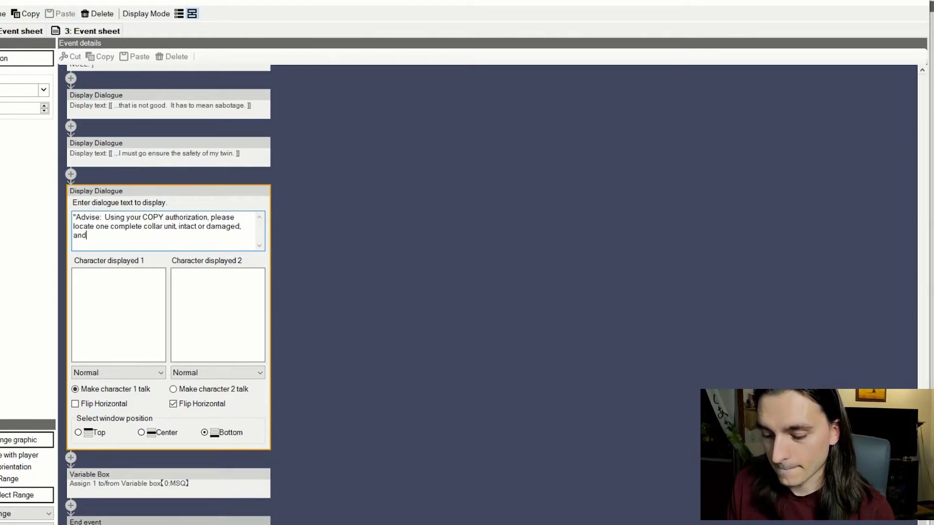
text( bring it t)
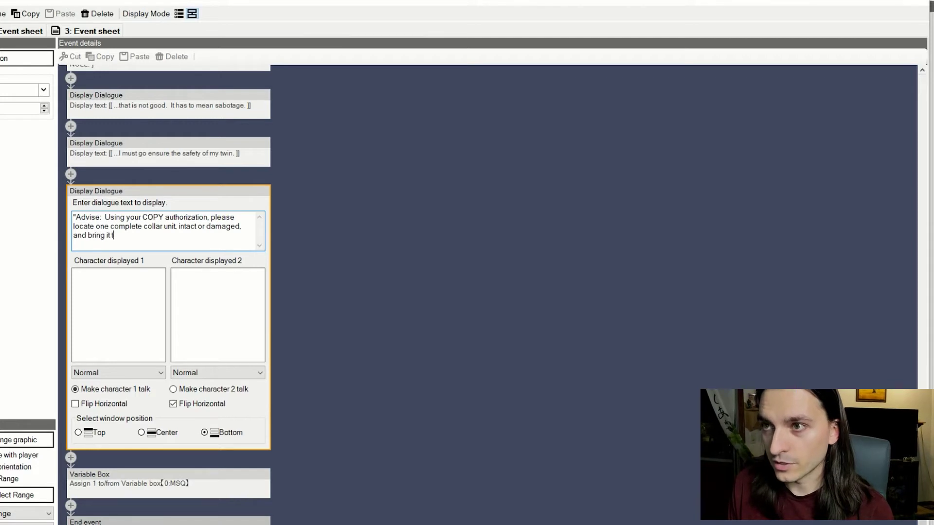
key(BackSpace)
text(here.")
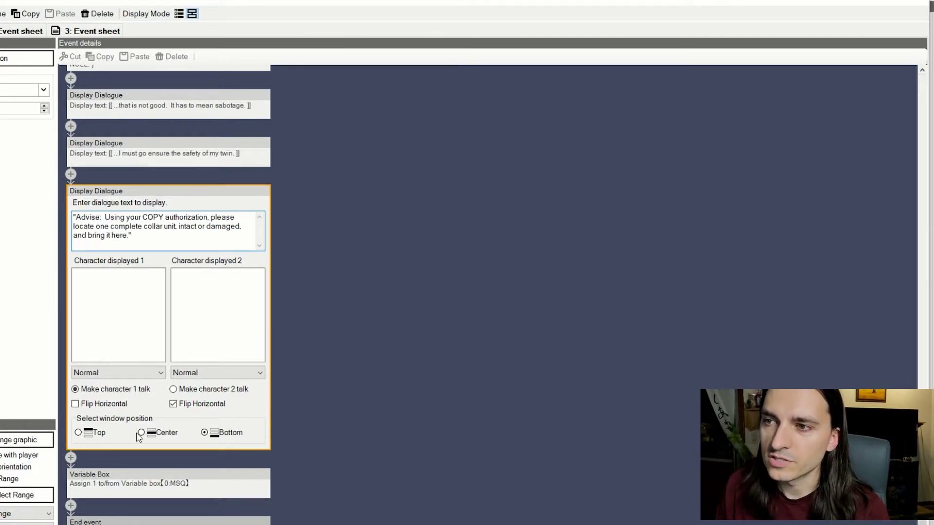
Add a Display Dialogue after the "Advise:" line, opening a quotation with "Oh, that's correct. I can authorize you to COPY a survival collar."
click(71, 459)
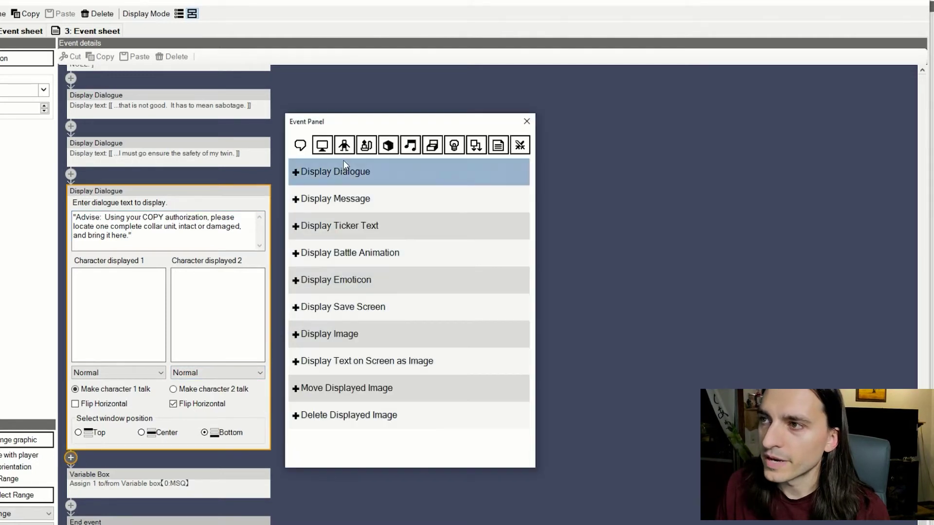
click(348, 180)
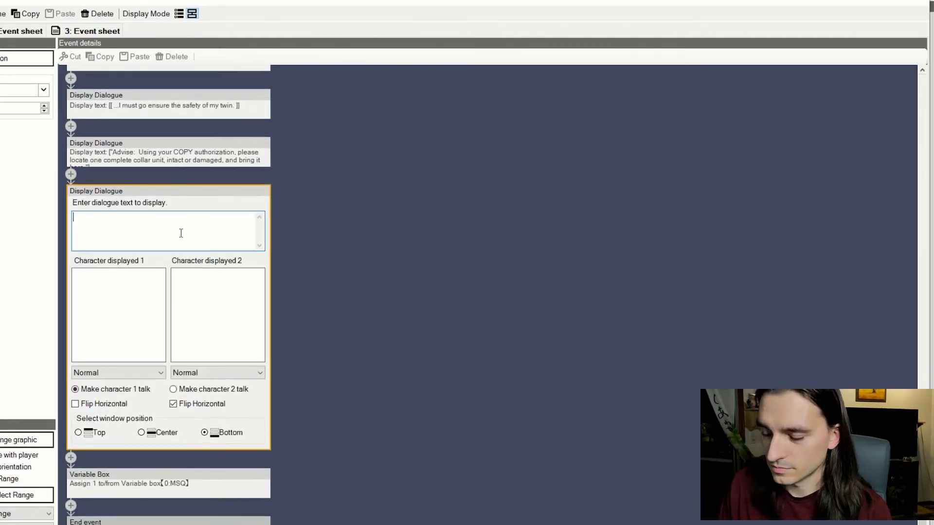
text("O)
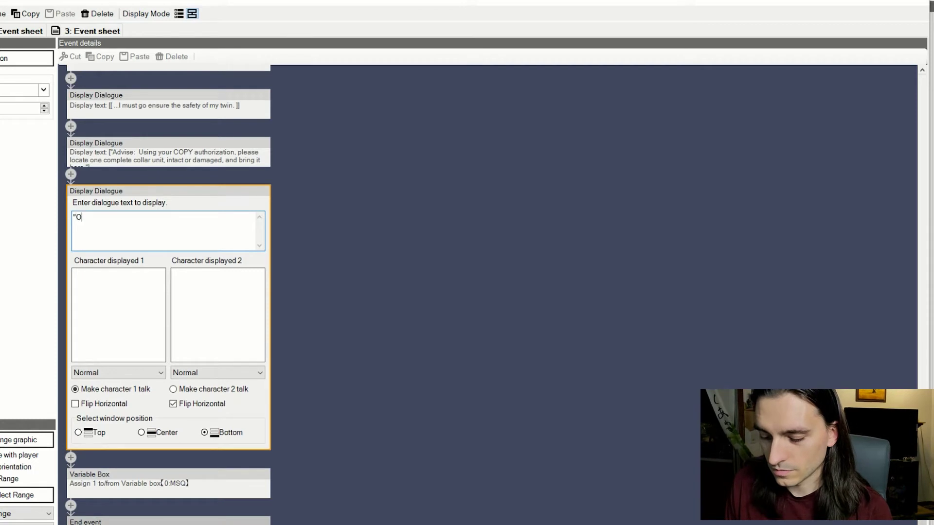
text(h, that's cor)
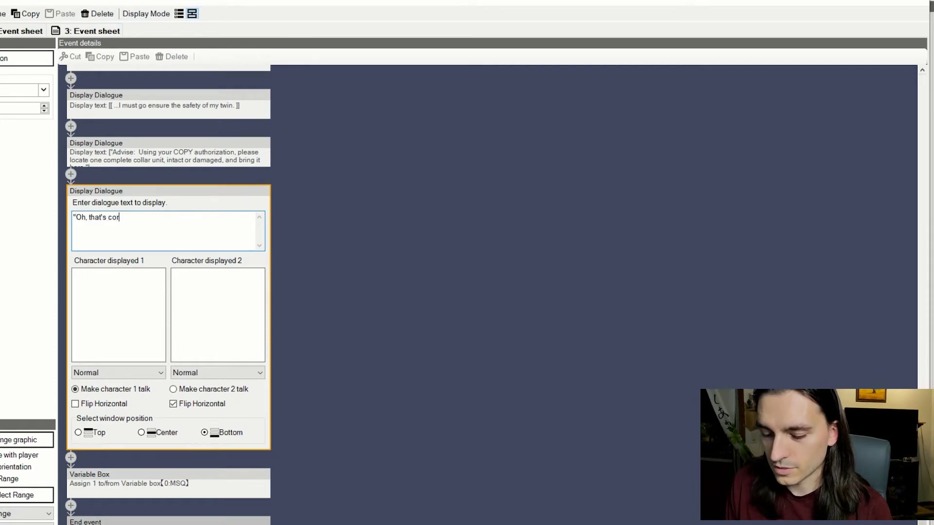
text(rect.  I c)
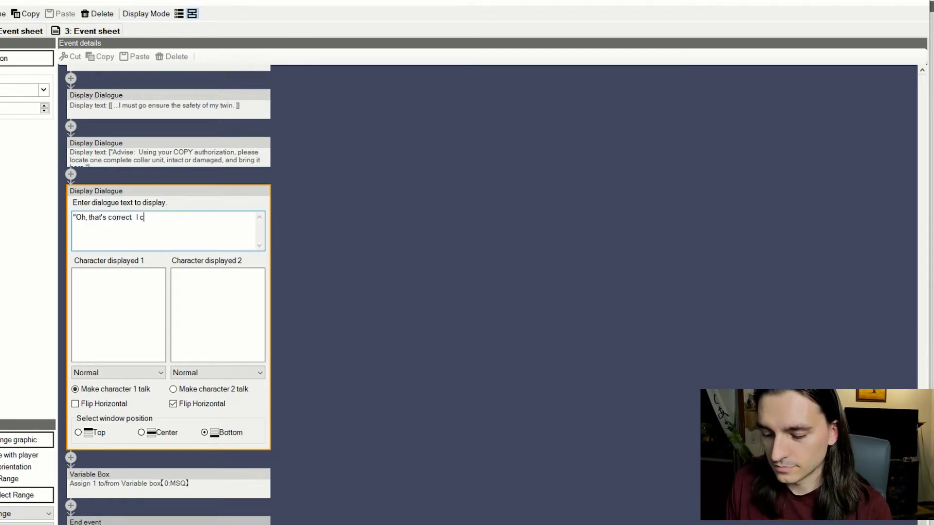
text(an authorize )
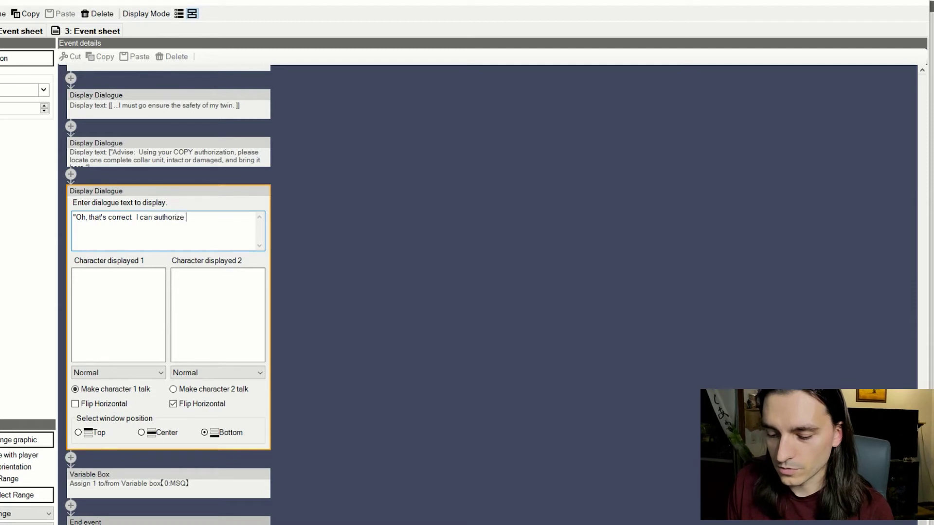
text(you to COPY )
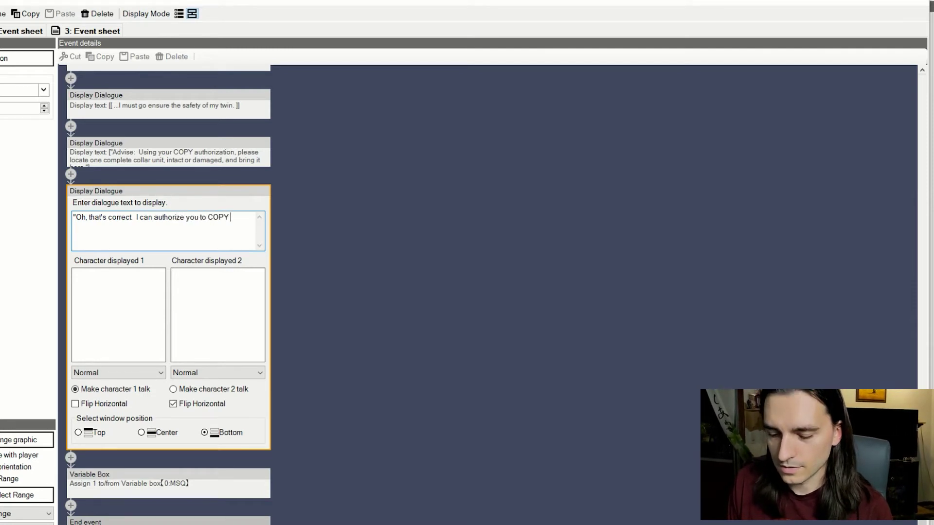
text(a surviv)
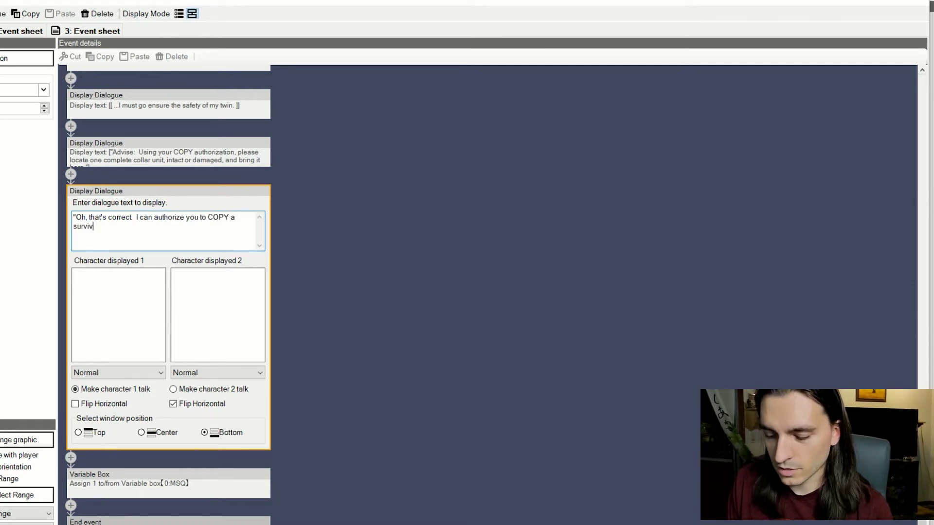
text(al collar.)
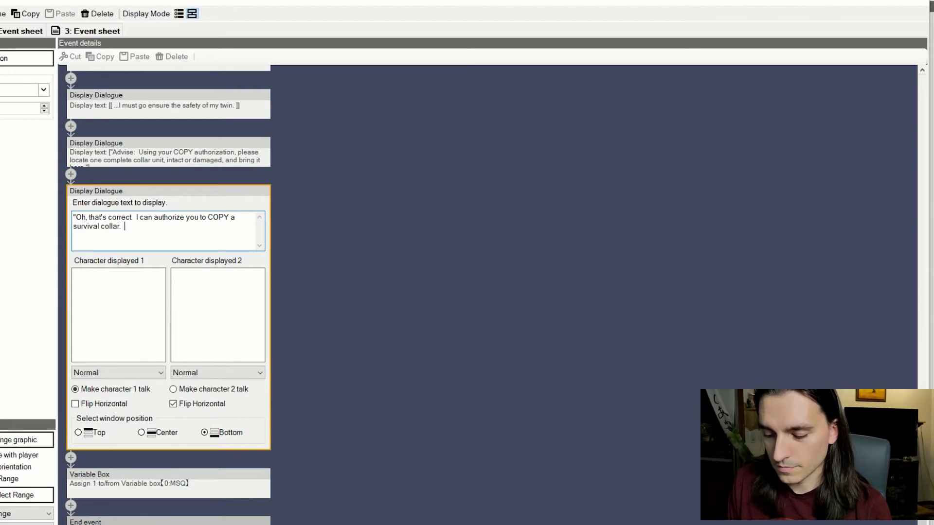
Finish the authorization dialogue with "I'm the only one with this access, so at least I can get a collar on and go outside."
text(  I'm the only on)
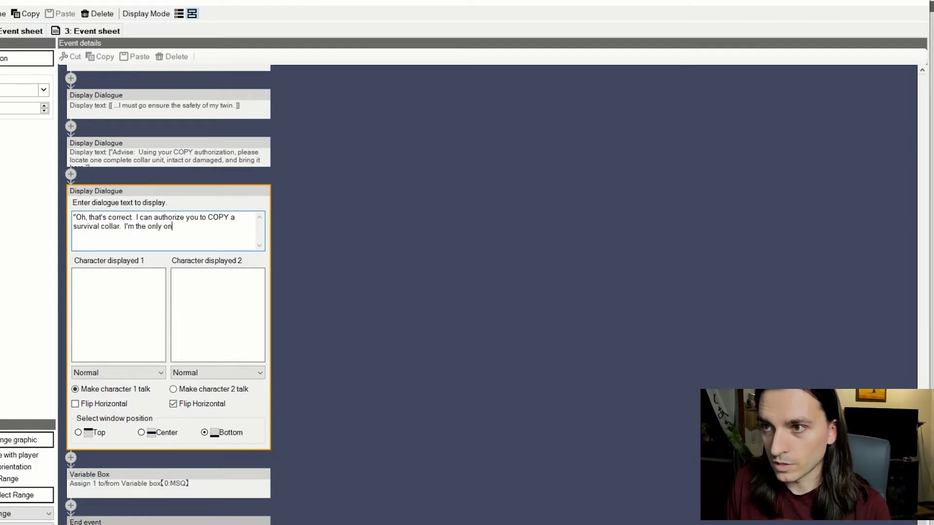
text(e with this)
text(acc)
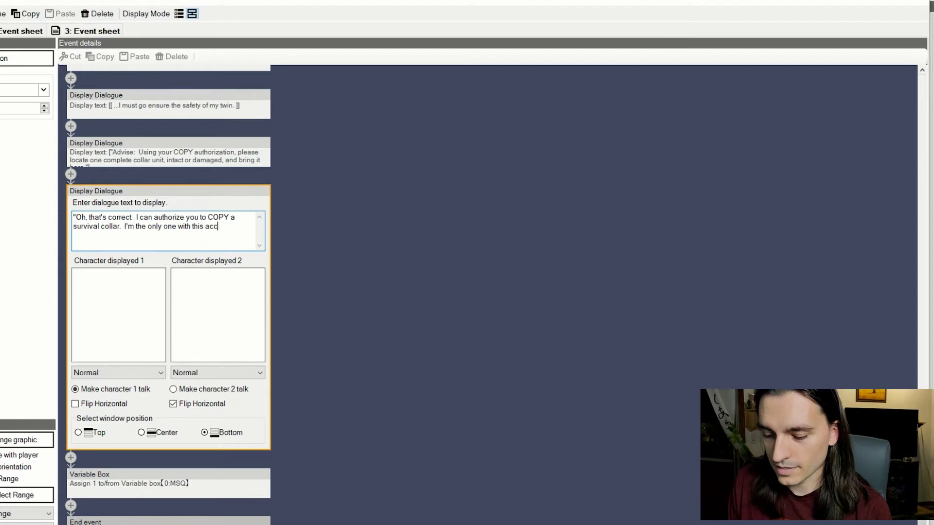
text(ess, )
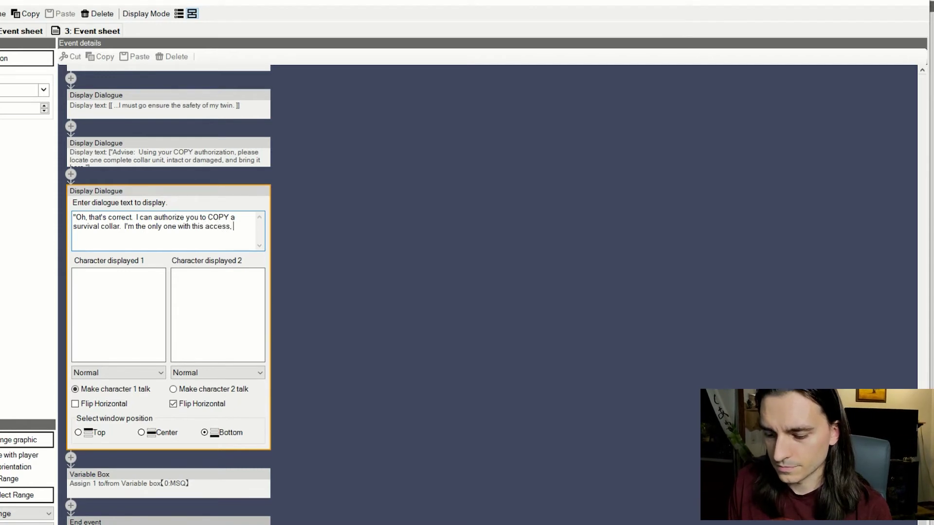
text(so at least)
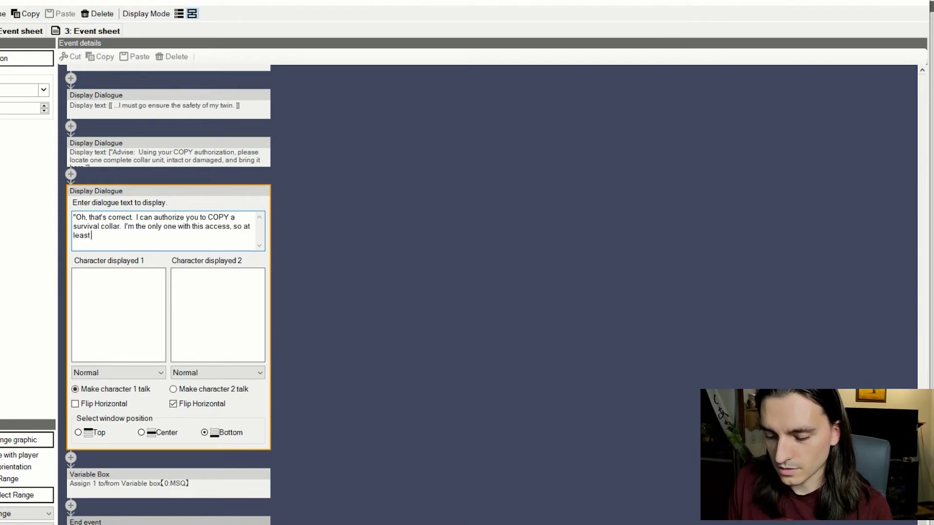
text( I can get a )
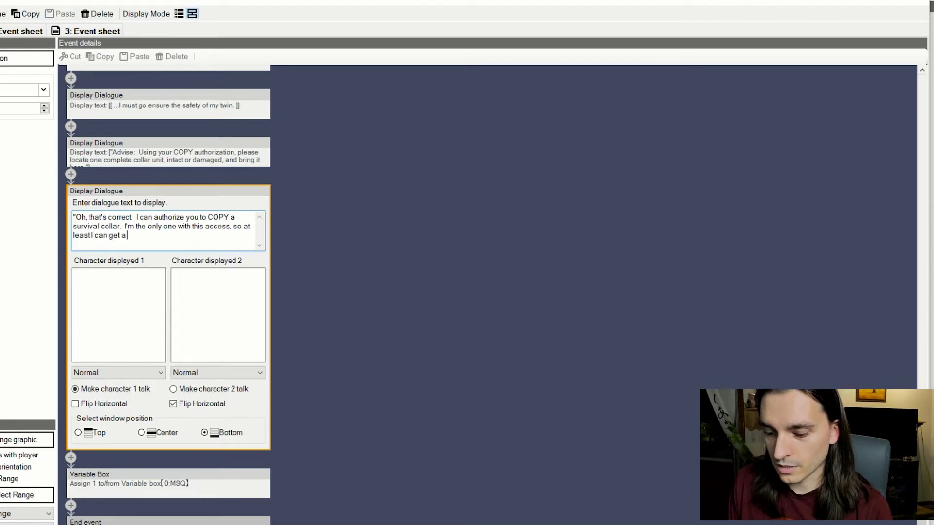
text(collar on )
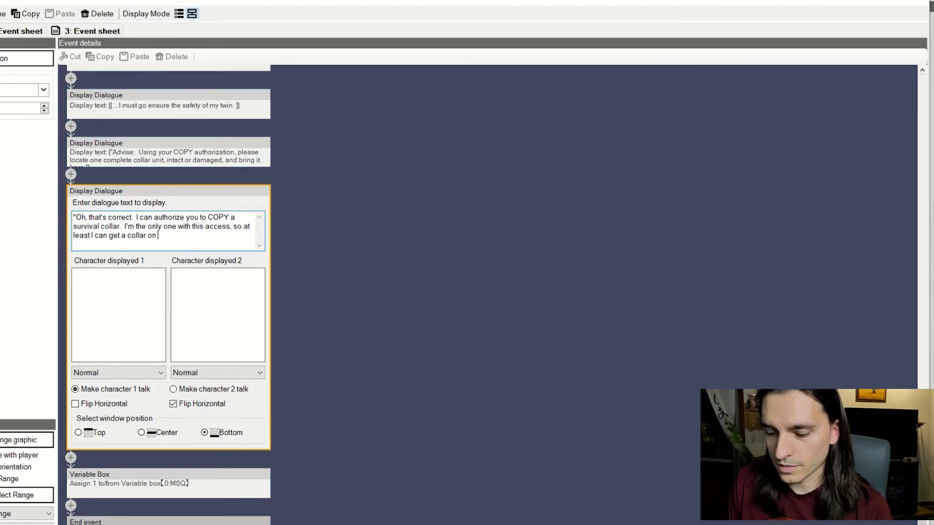
text(and go outside.)
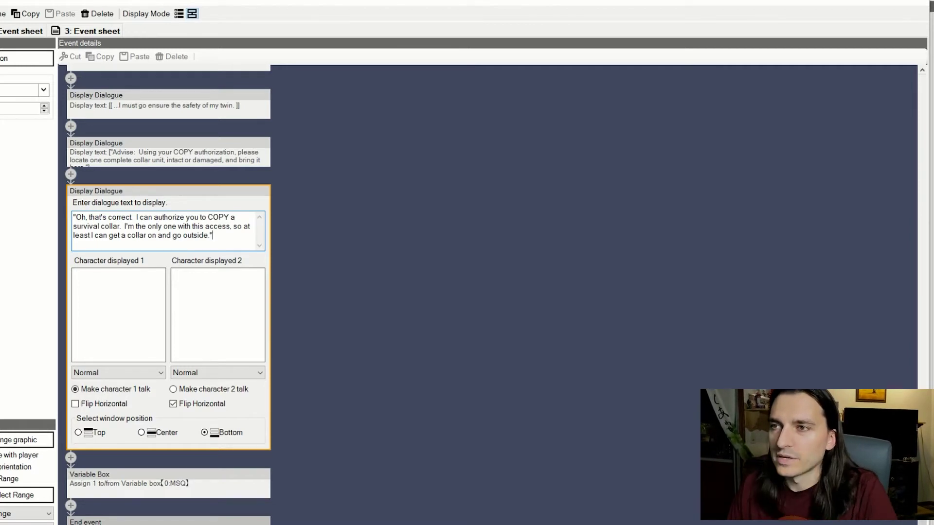
text(")
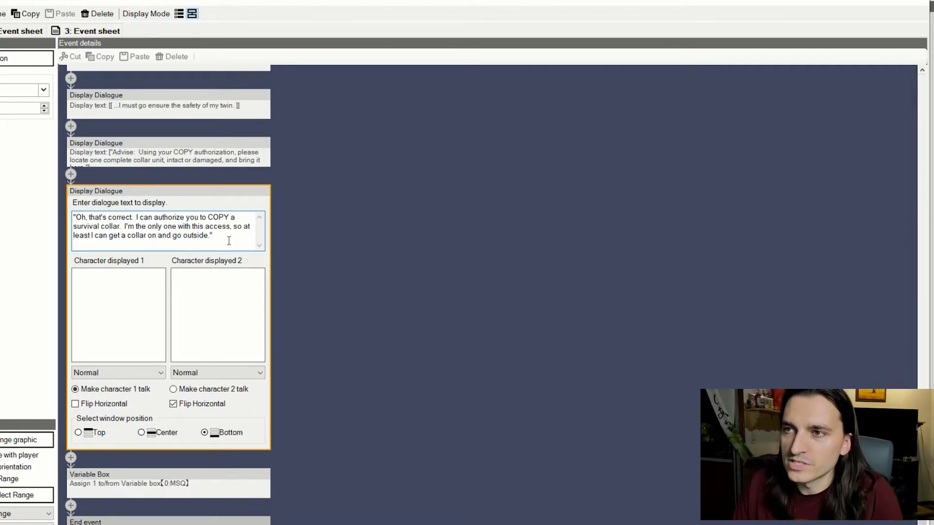
Add a Display Dialogue after the authorization line, opening a quotation with "I'll go check on my twin, and obtain a status report."
click(71, 460)
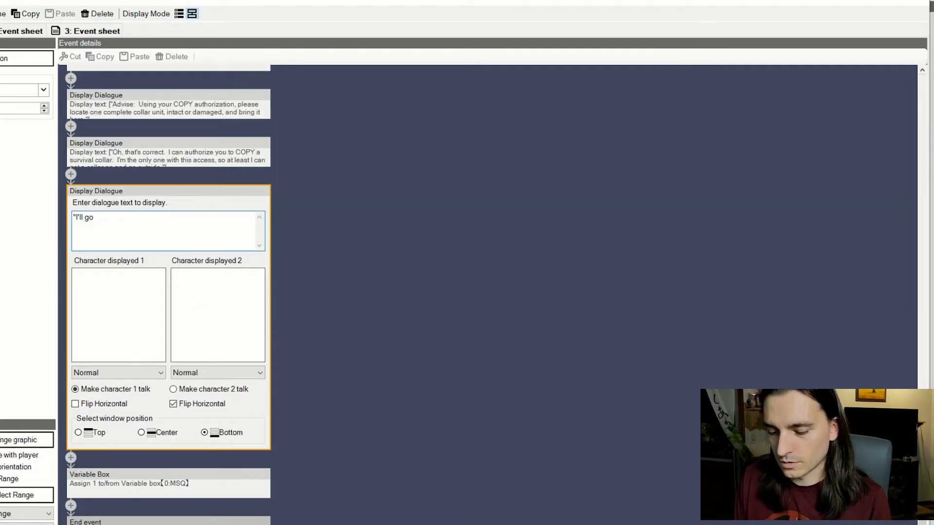
text(check )
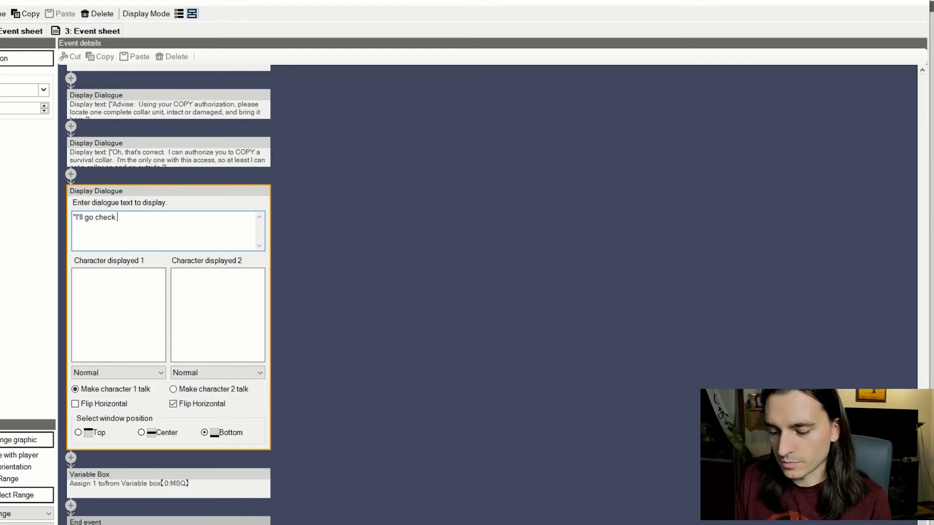
text(on my twin)
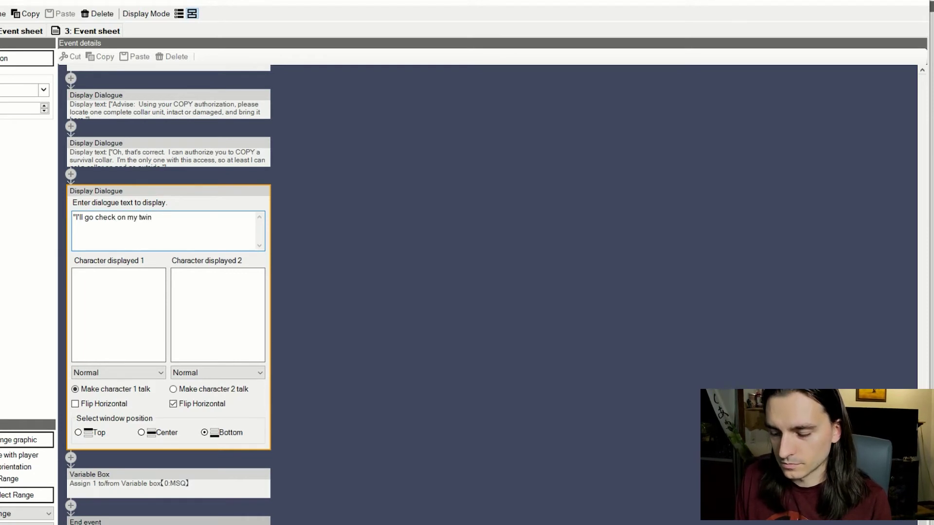
text(,)
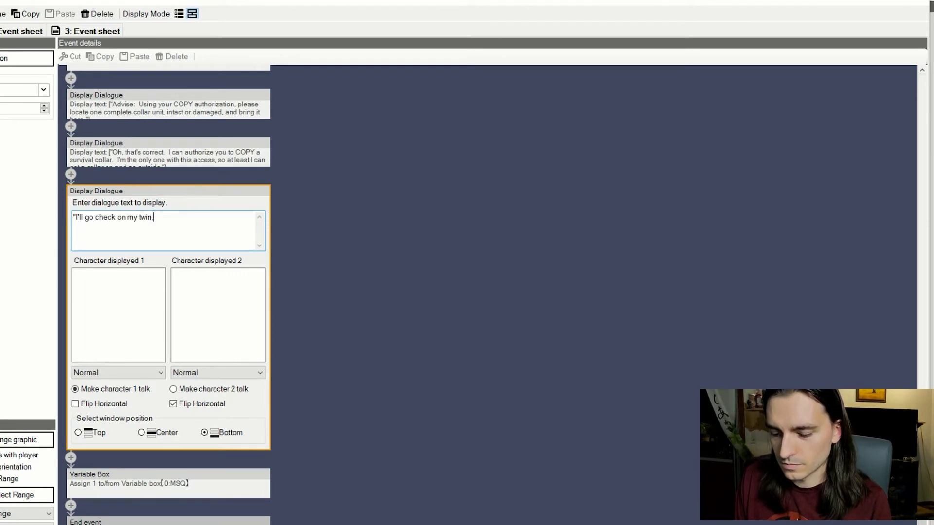
text( and obtain a )
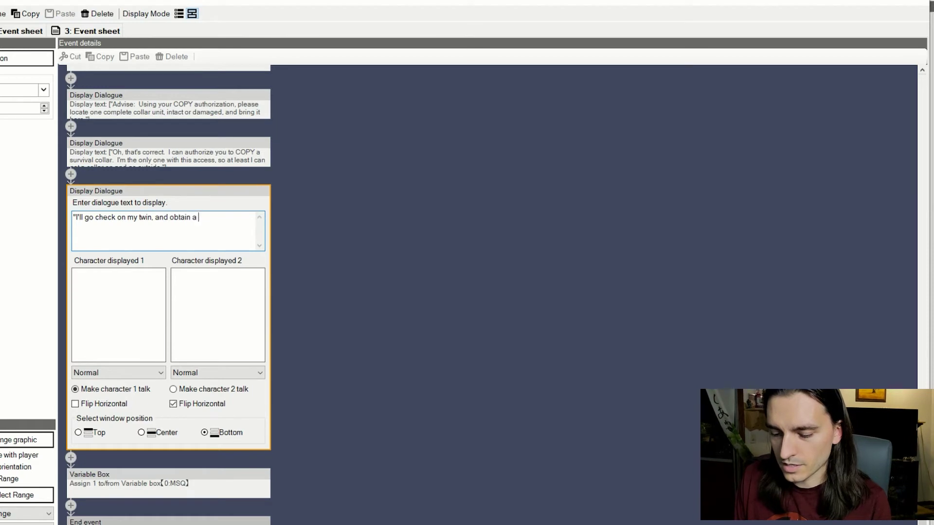
text(status report)
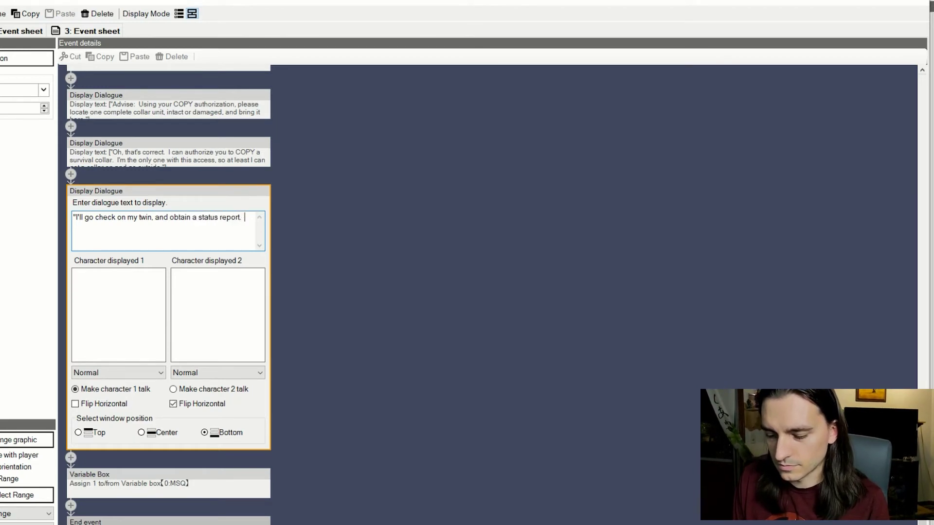
Finish the twin status dialogue with "Perhaps their collar is intact enough to submit for a copy." and close the quotation
text(. Perha)
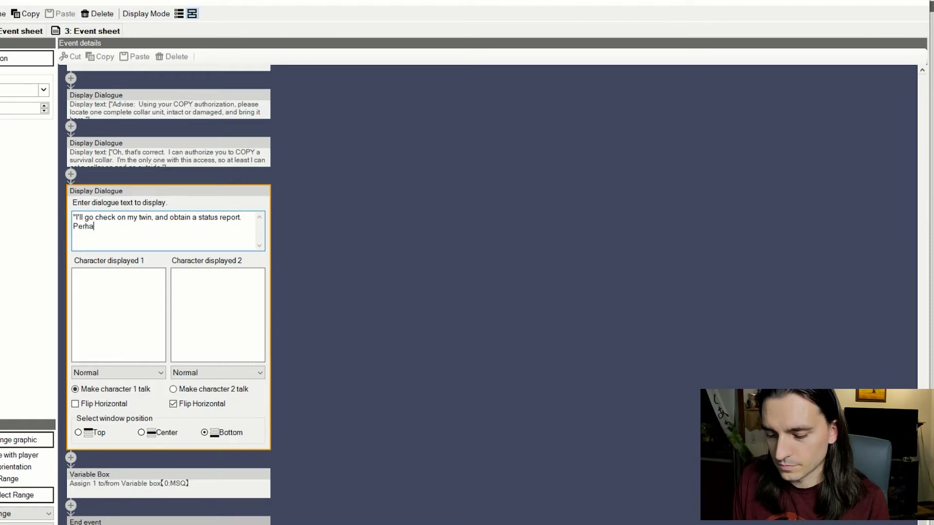
text(ps their col)
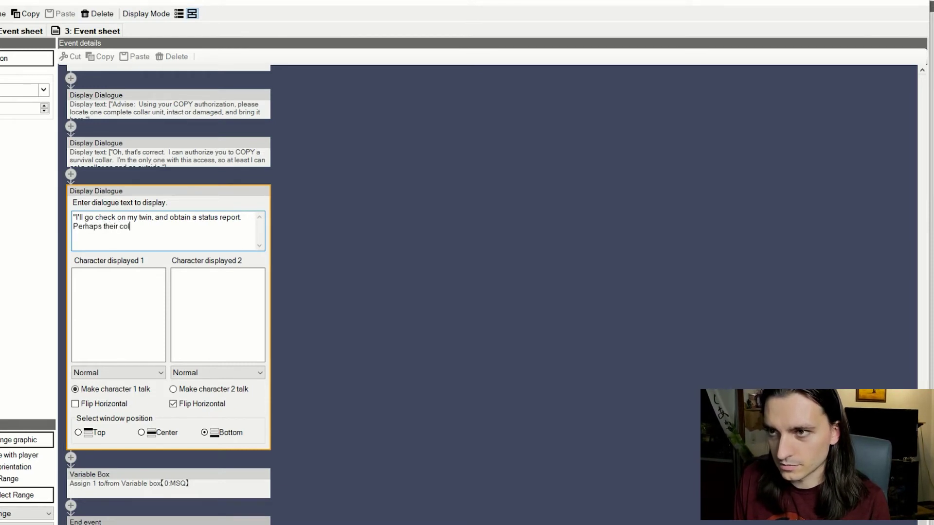
text(lar is inta)
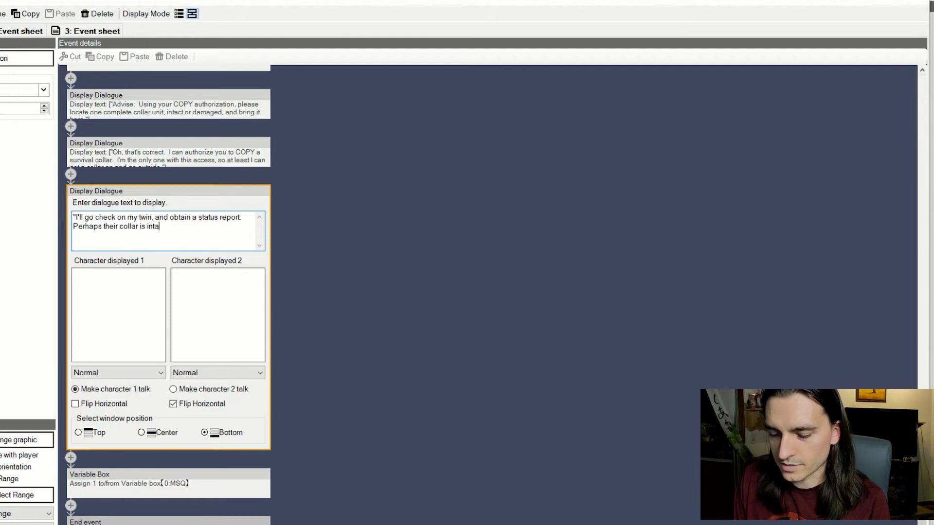
text(ct enough t)
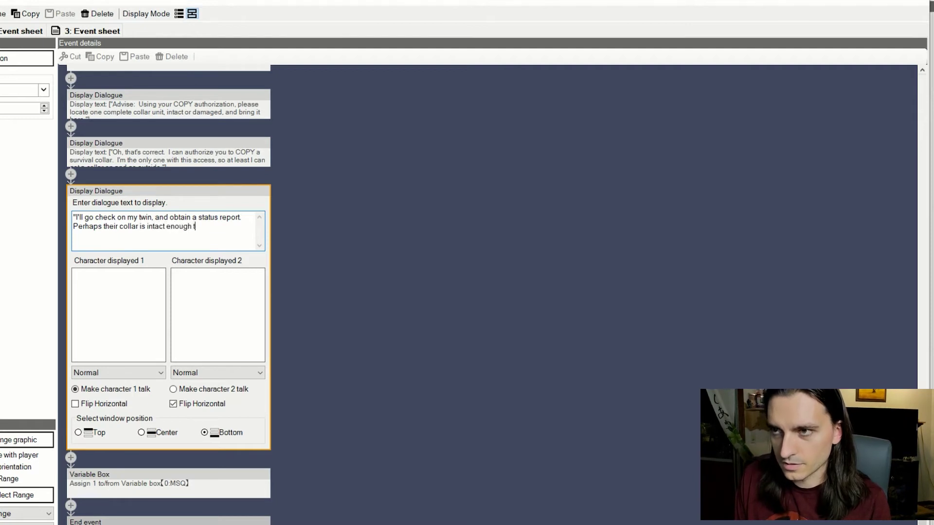
text(o su)
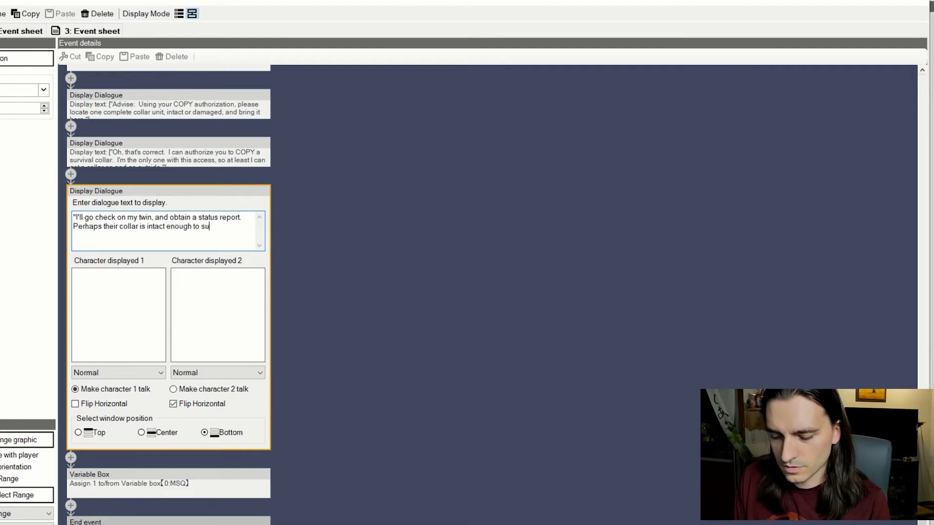
text(bmit for a co)
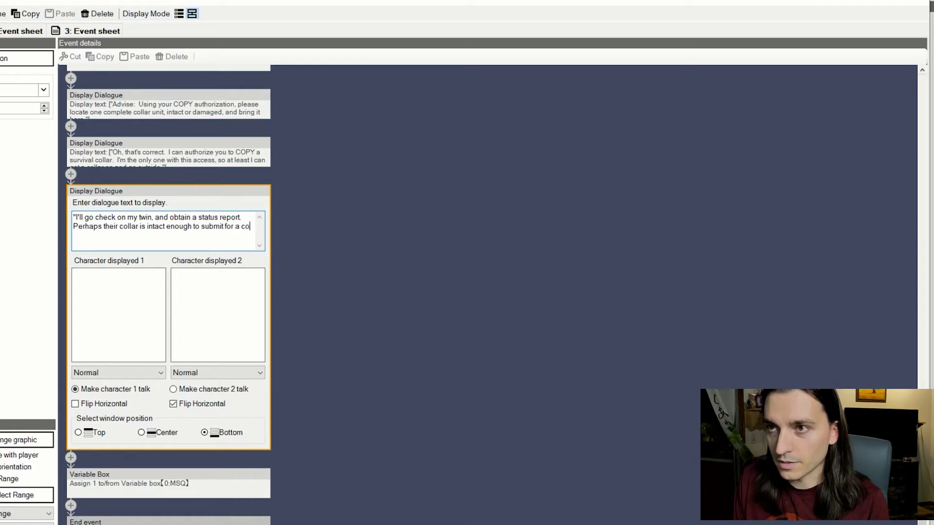
text(py.")
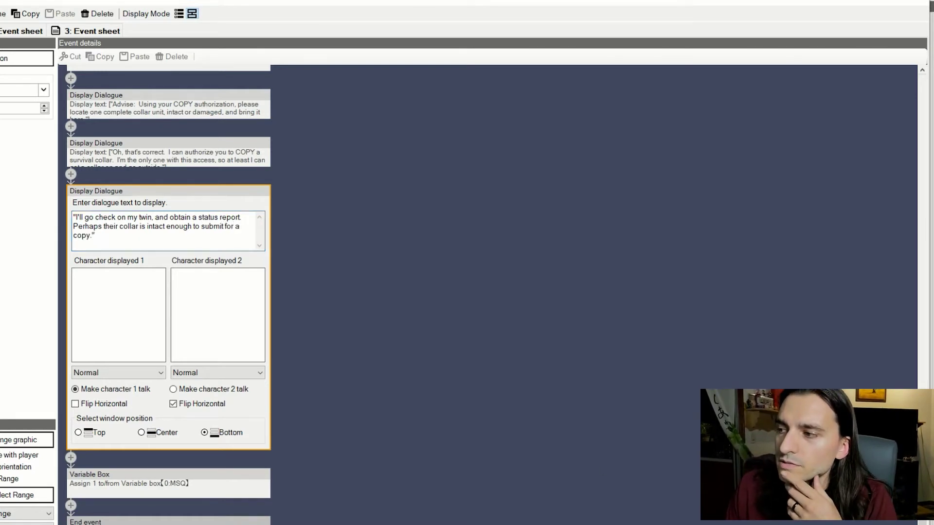
key(Escape)
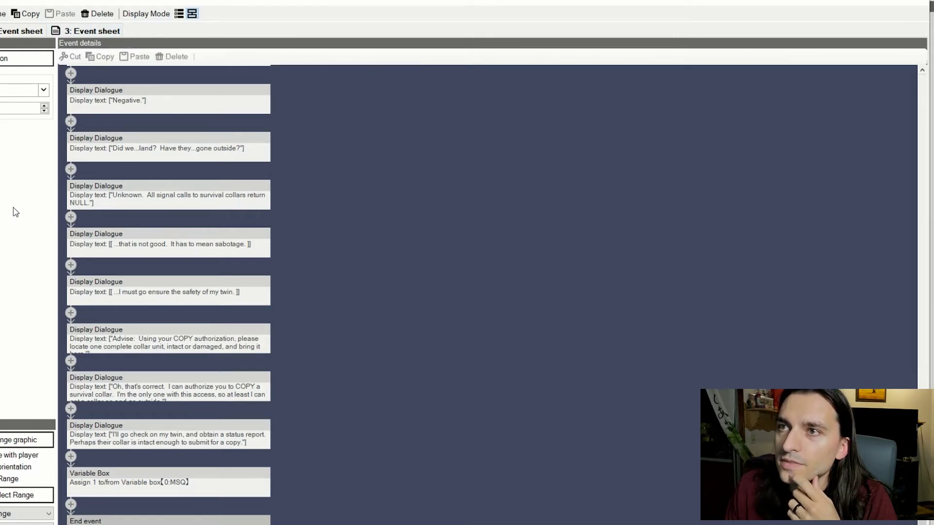
Add an Increase/Decrease Items panel after the "Replication complete." dialogue in the third event sheet
scroll(313, 237, up, 2)
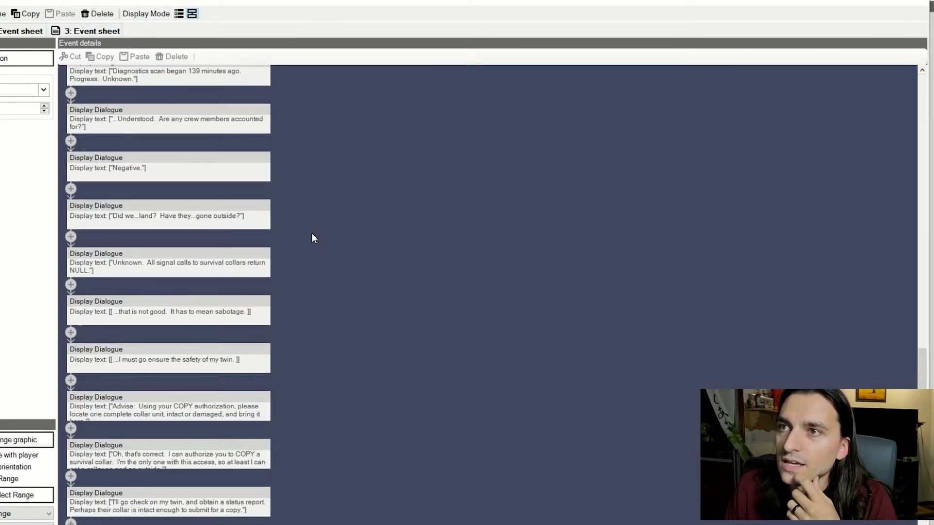
scroll(313, 237, up, 2)
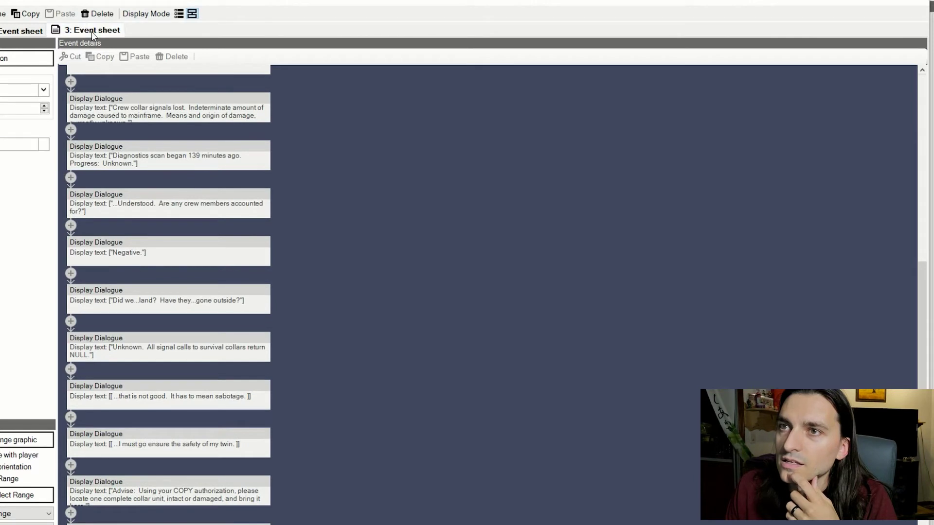
click(91, 31)
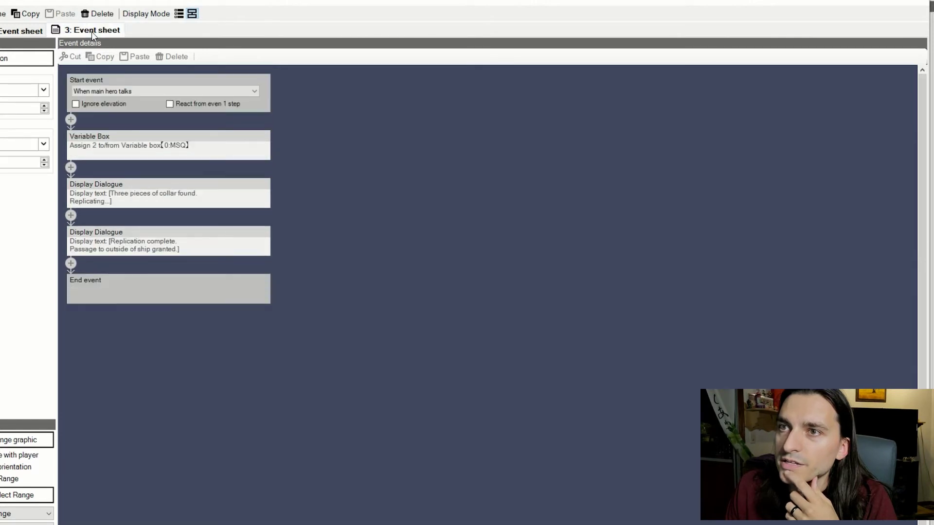
click(20, 31)
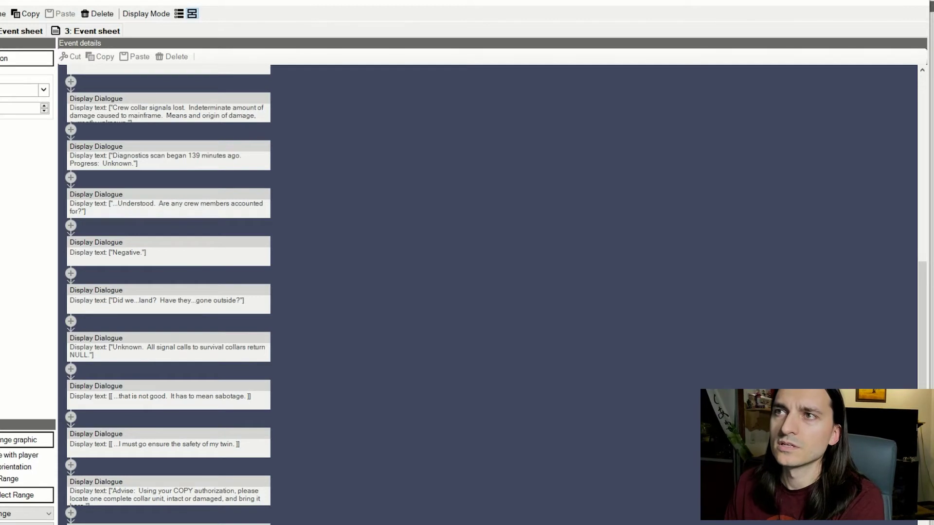
click(81, 33)
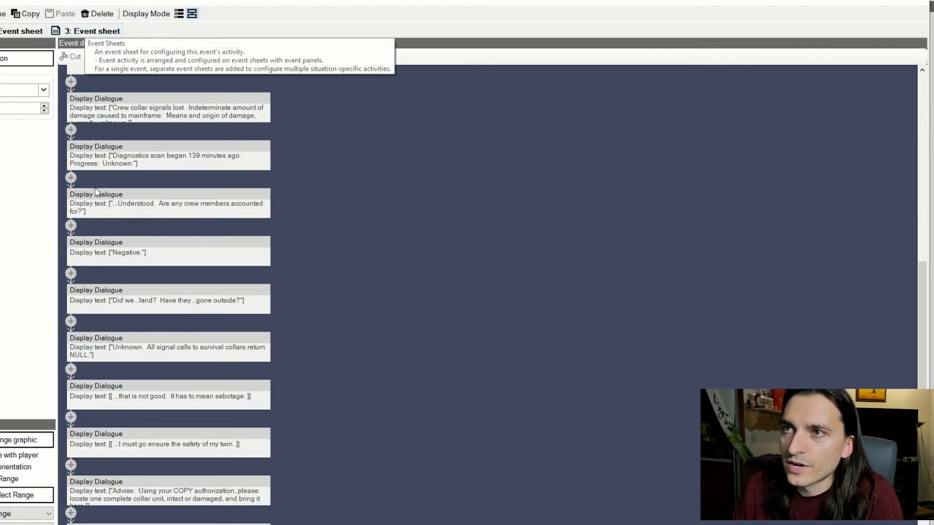
click(74, 33)
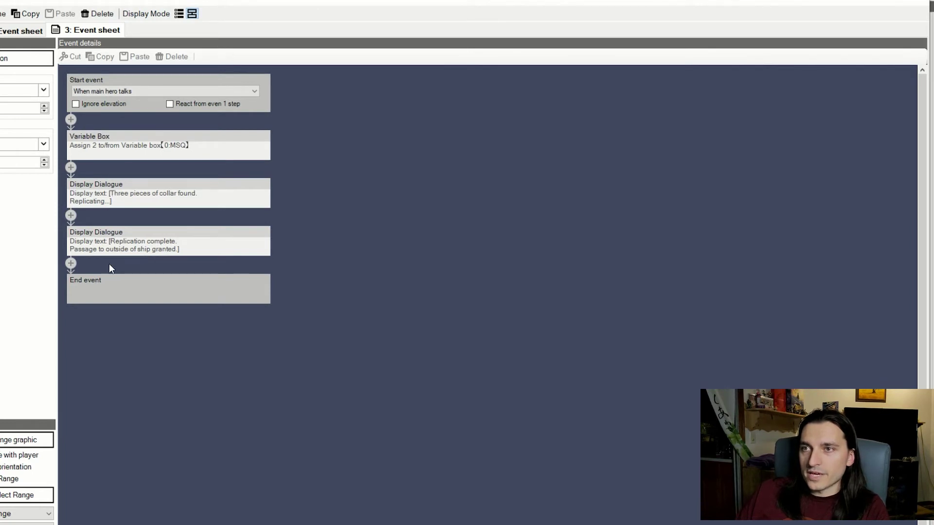
click(71, 263)
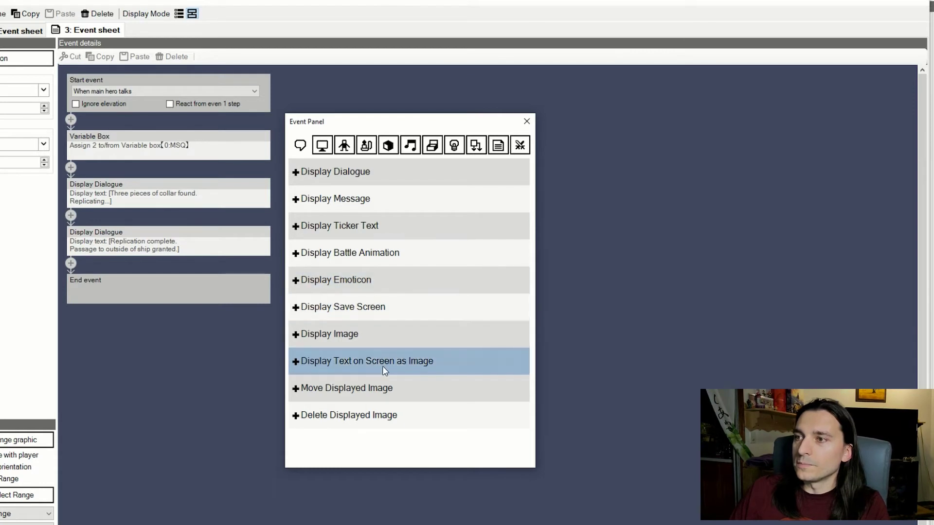
click(366, 144)
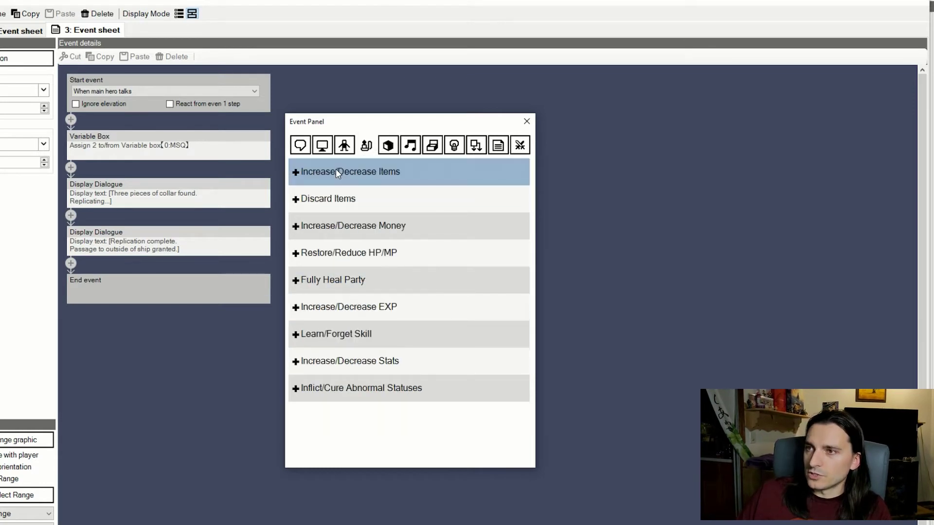
click(338, 173)
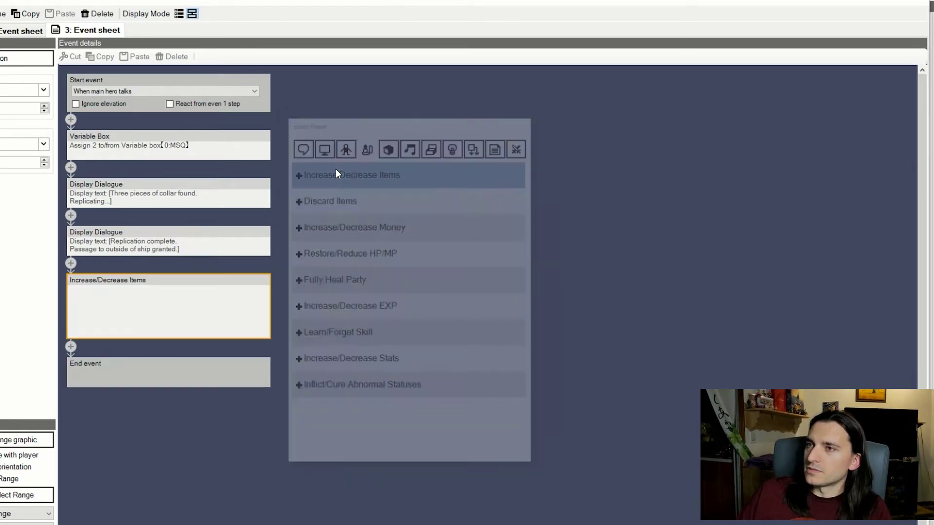
Choose the Spirit bracelet from the armor list as the item for the Increase/Decrease Items panel
click(183, 312)
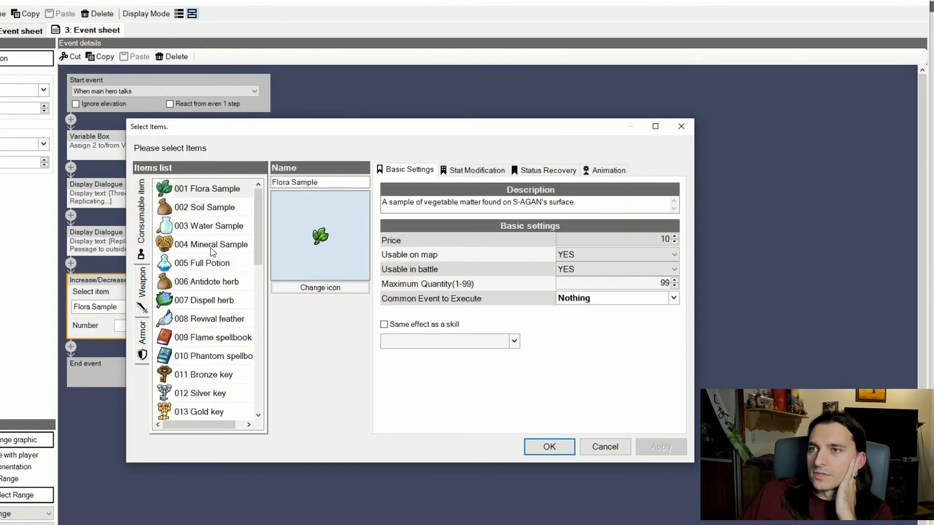
click(147, 327)
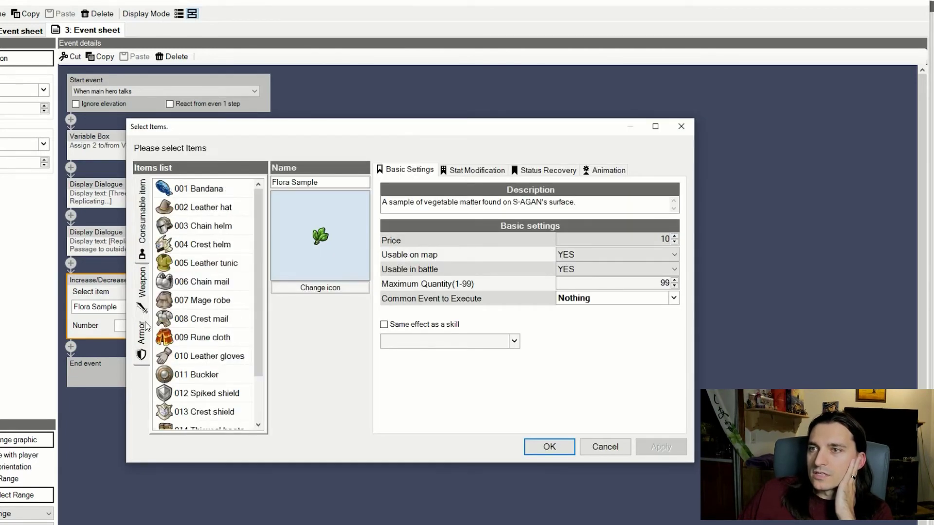
scroll(197, 228, down, 1)
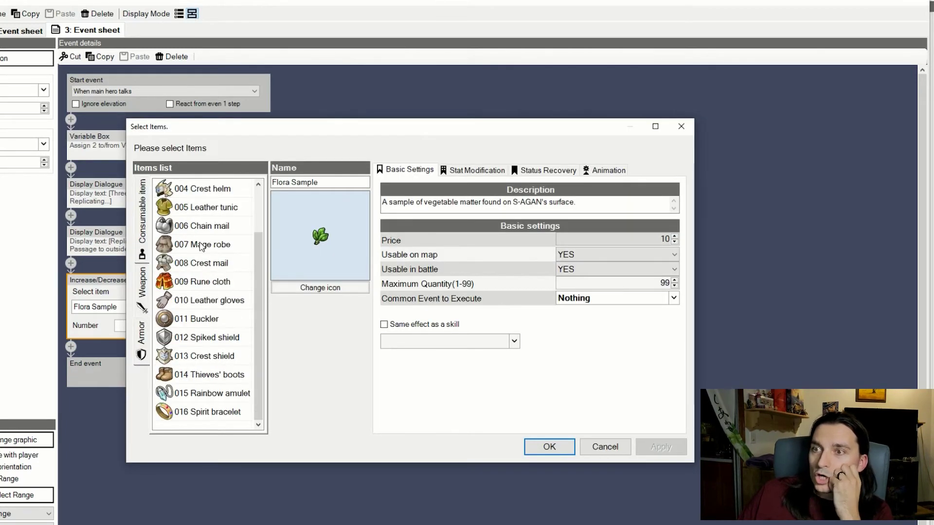
click(217, 414)
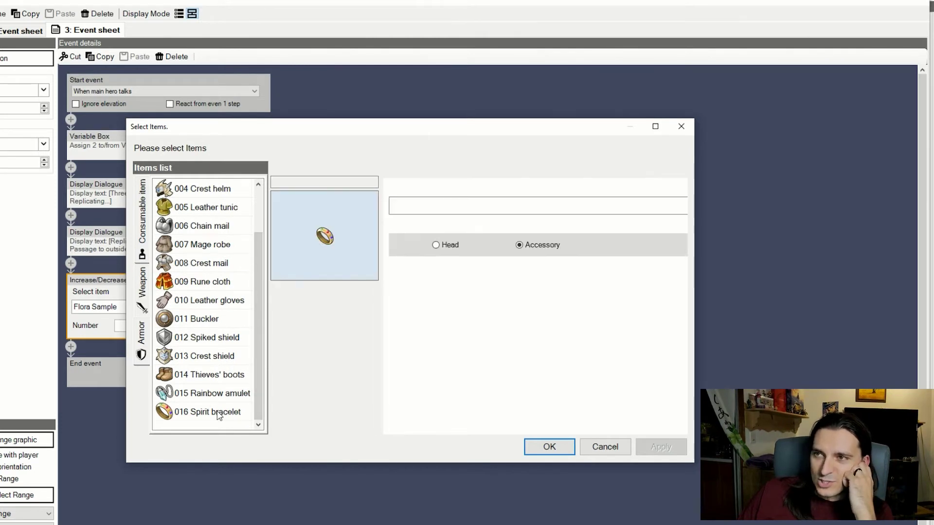
Rename the Spirit bracelet armor item as "Survival Collar [ intact ]"
key(Tab)
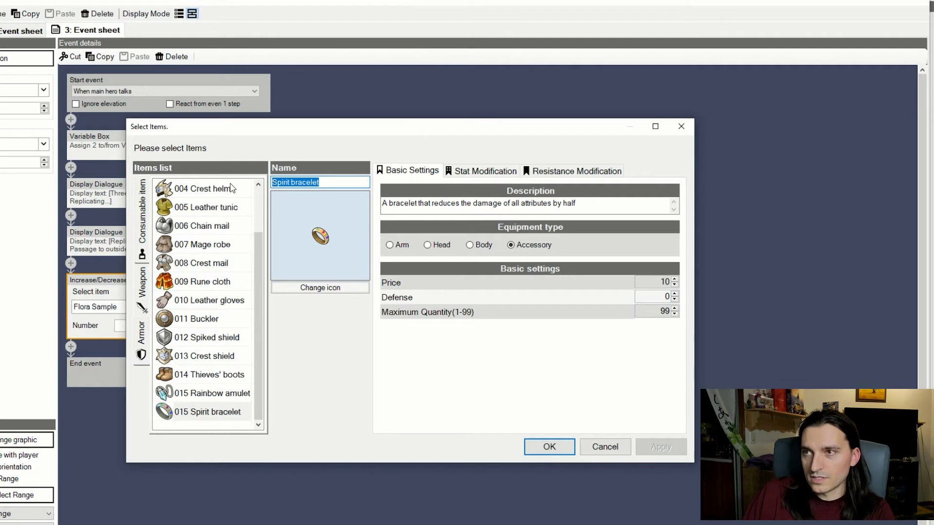
text(Surviv)
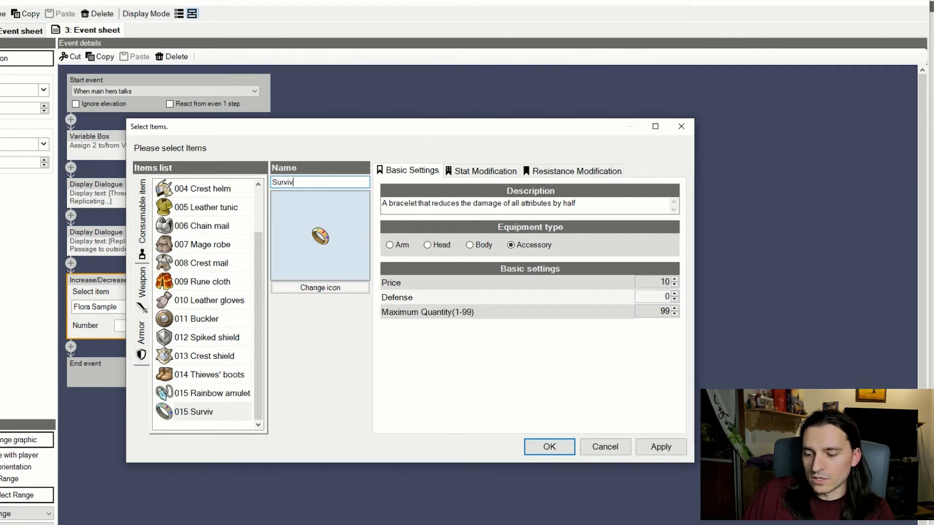
text(al Collar)
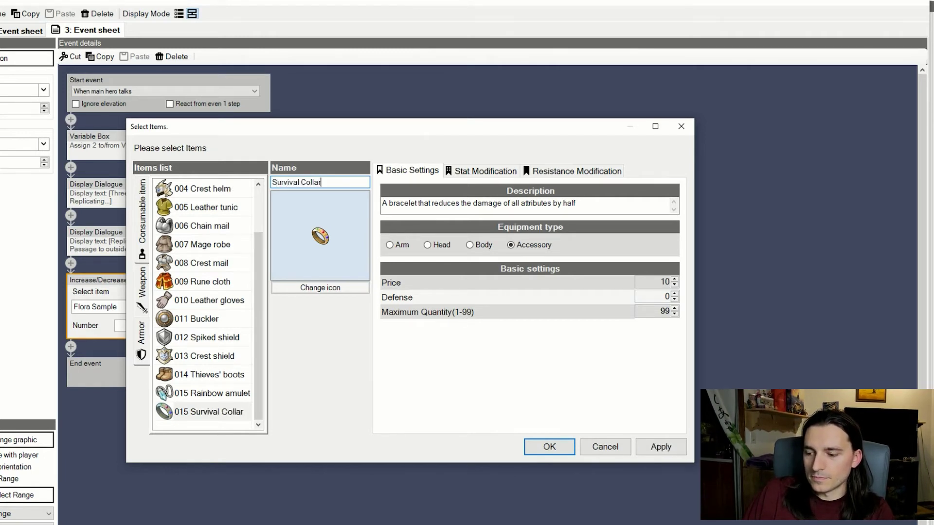
text( [)
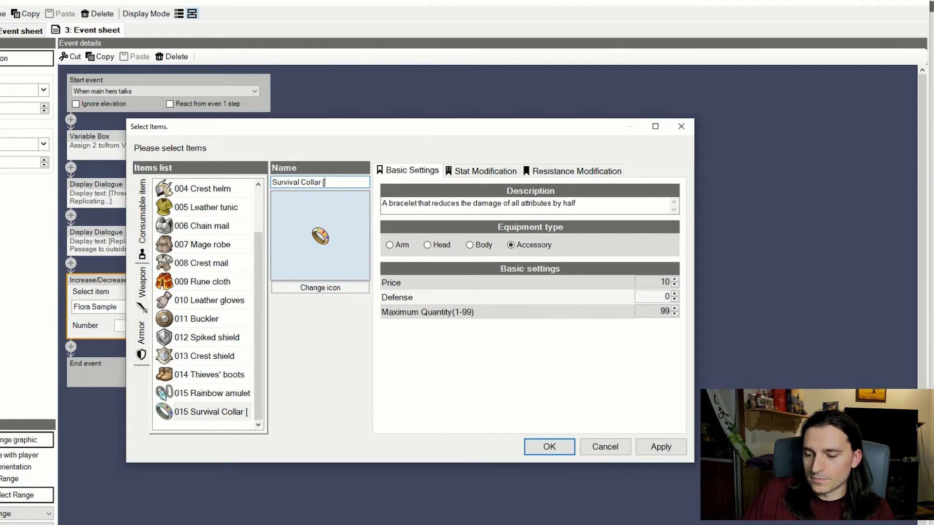
text( intact)
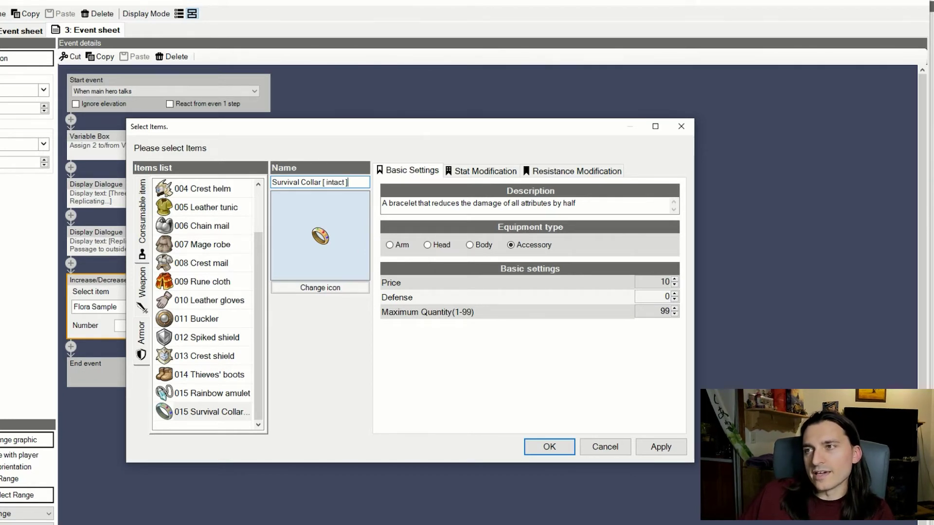
Replace the Survival Collar's description with "A standard-issue collar. One is given to each member of the Rainbow Order."
drag(595, 201, 47, 179)
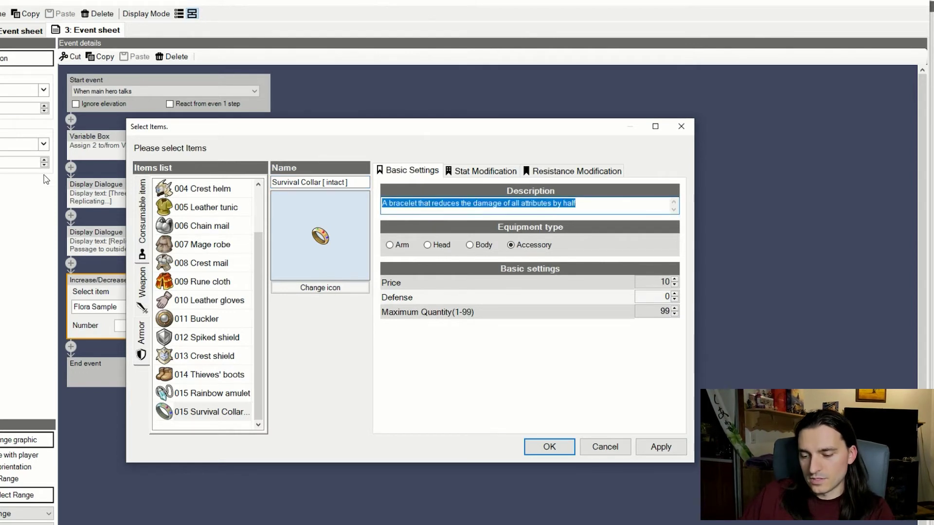
text(A standa)
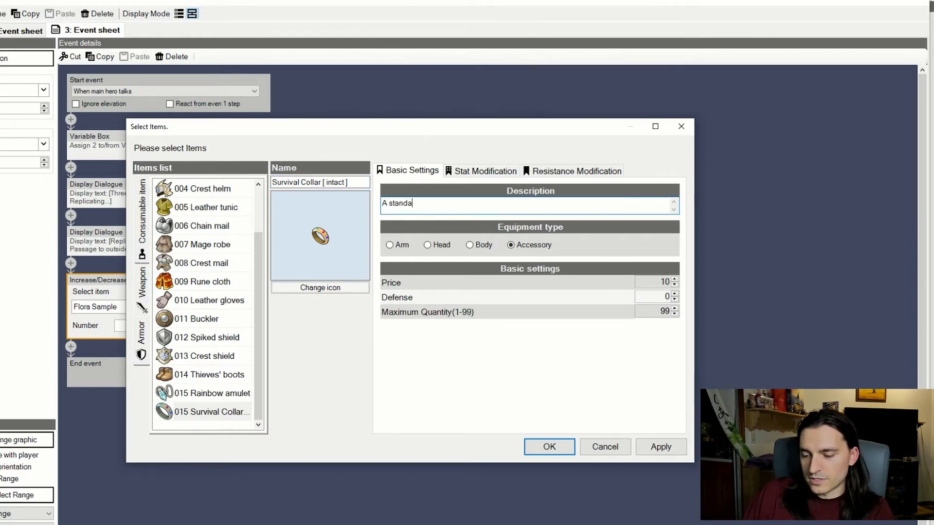
text(rd-issue)
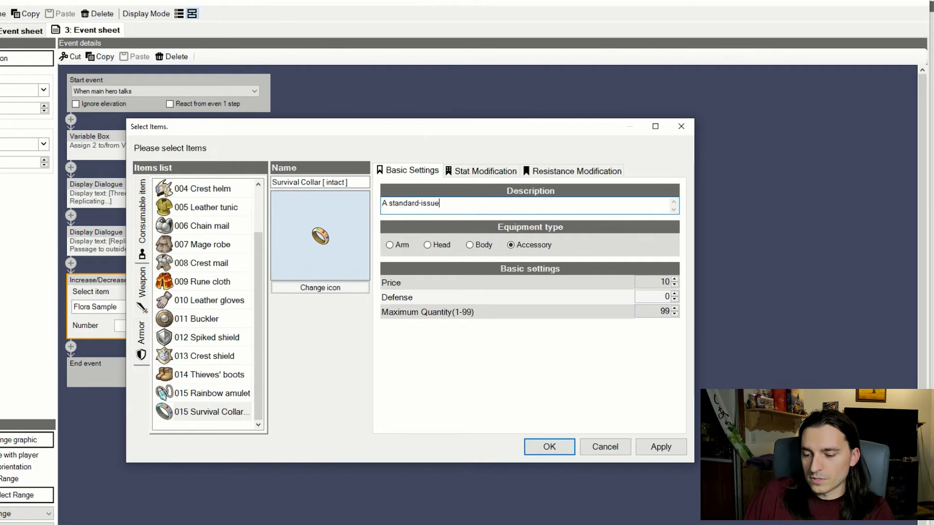
text( collar. )
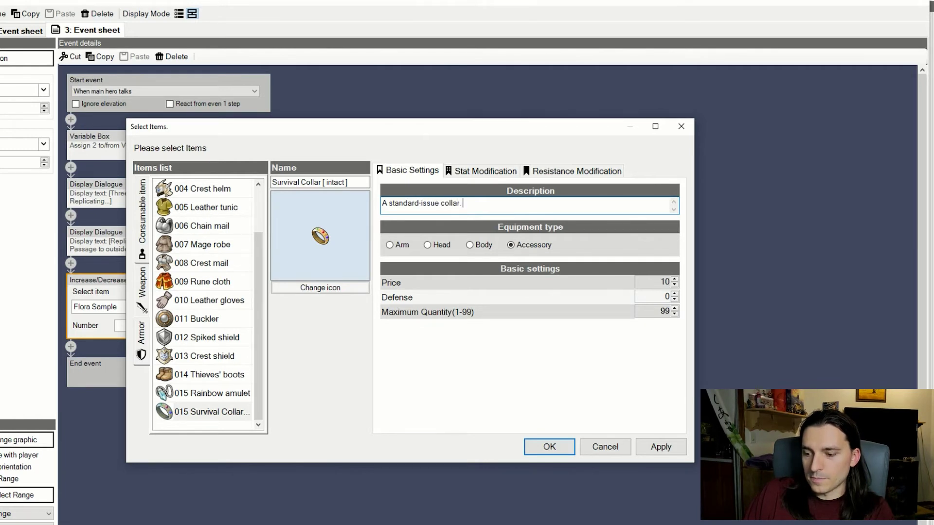
text( One is )
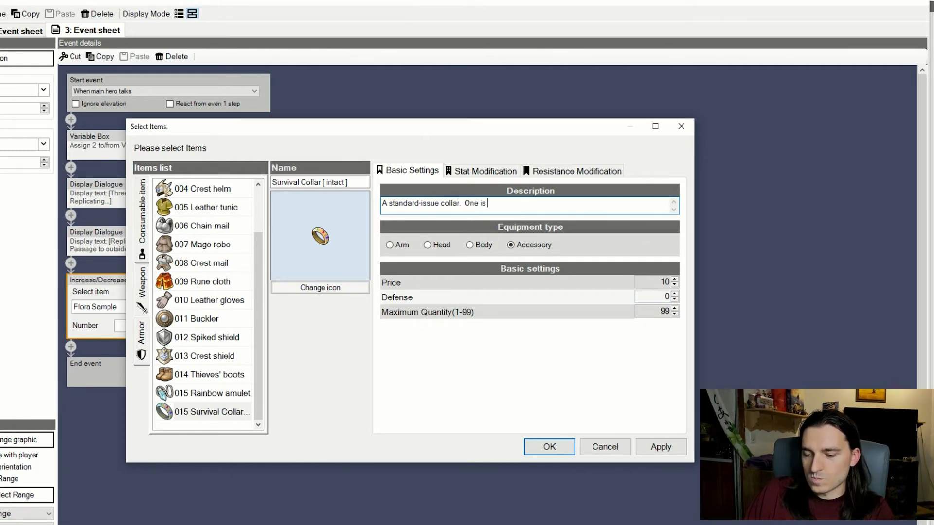
text(given to )
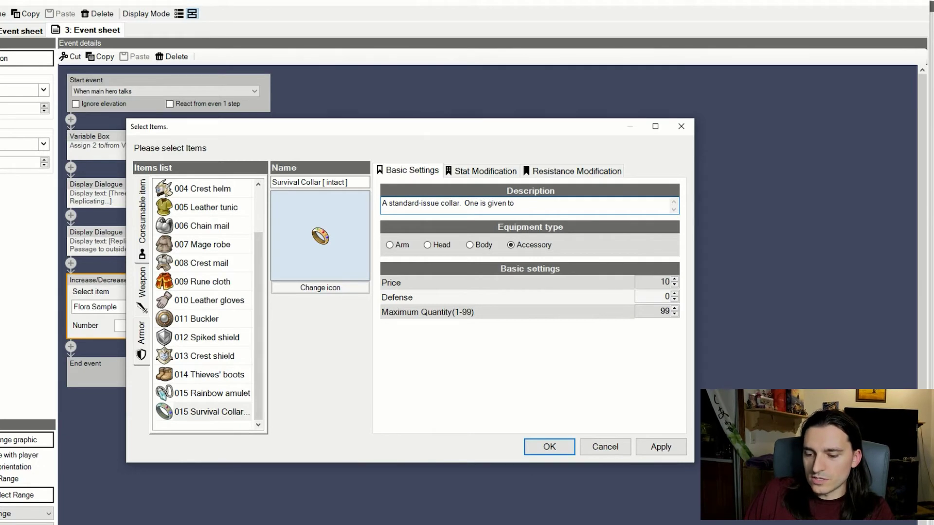
text(each member)
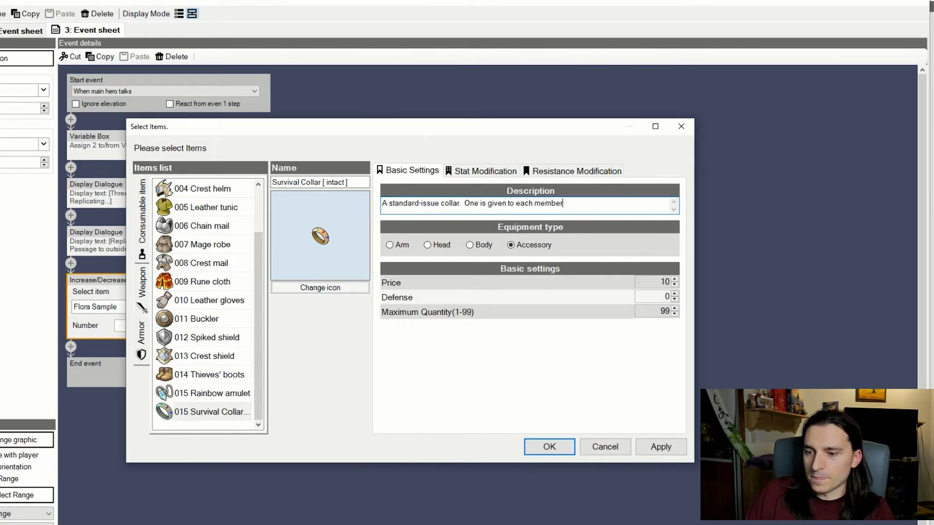
text( of)
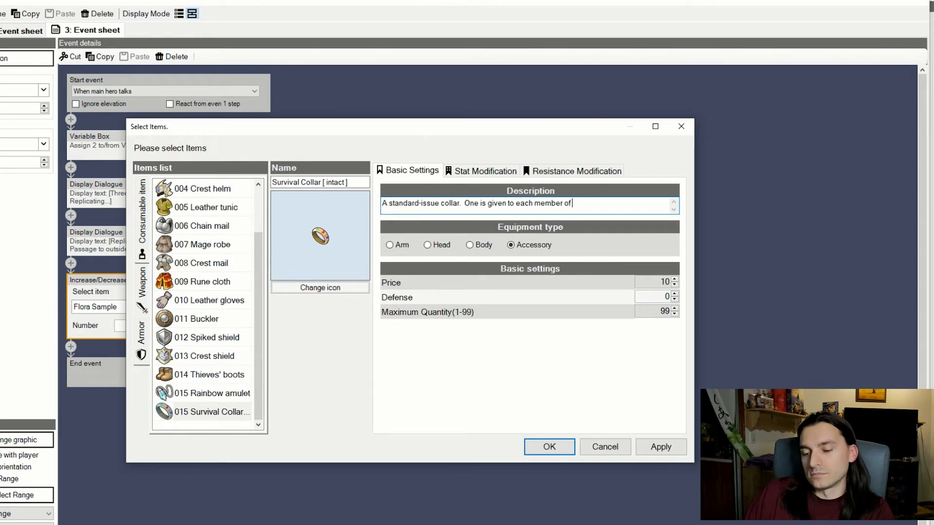
text( the Rain)
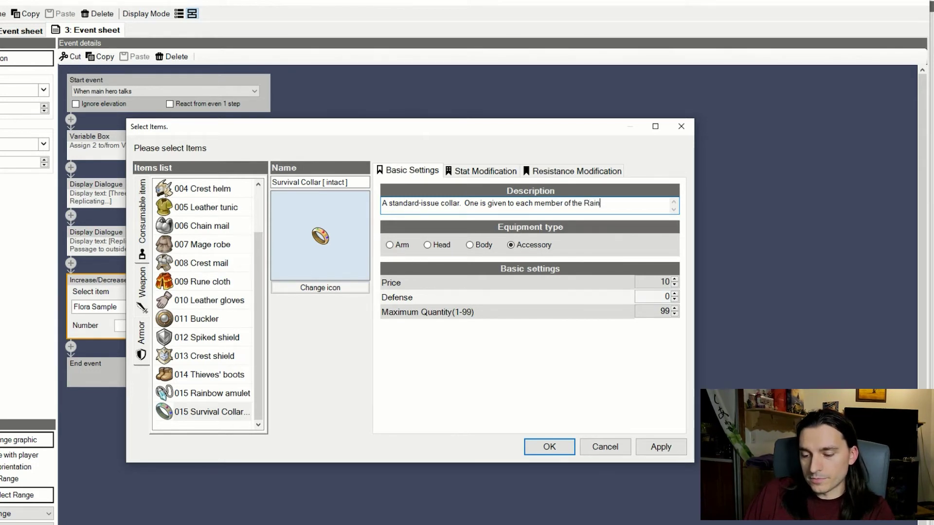
text(bow Order.)
Set the Survival Collar's equipment type to Head, review its stat and resistance modifications, and accept it as the granted item
click(427, 245)
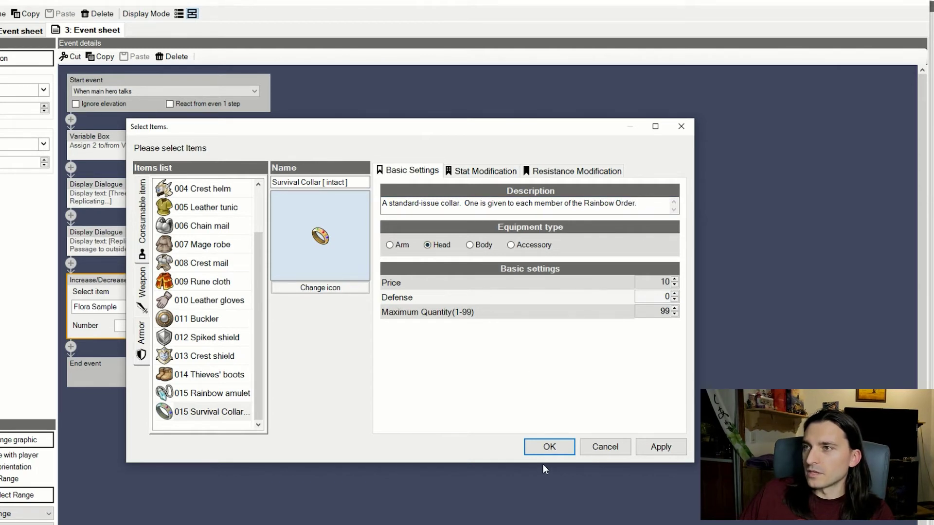
click(500, 175)
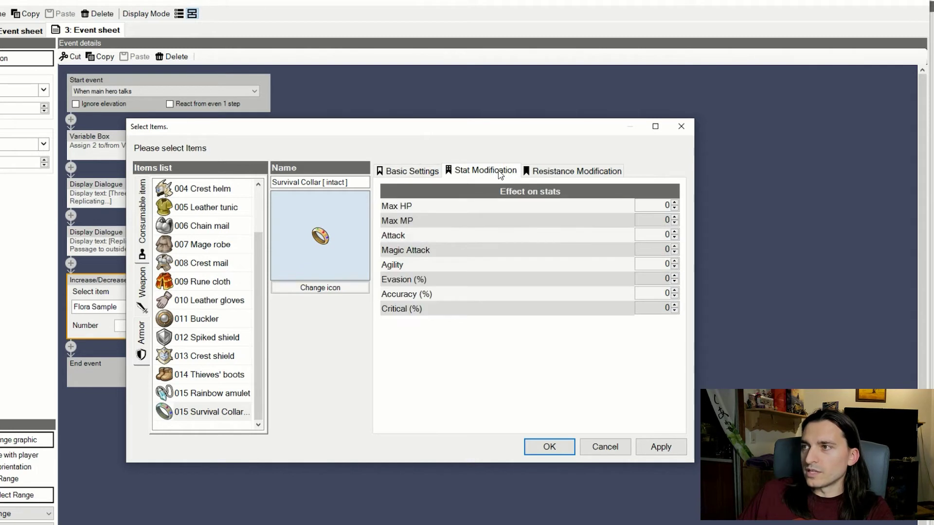
click(535, 172)
click(414, 176)
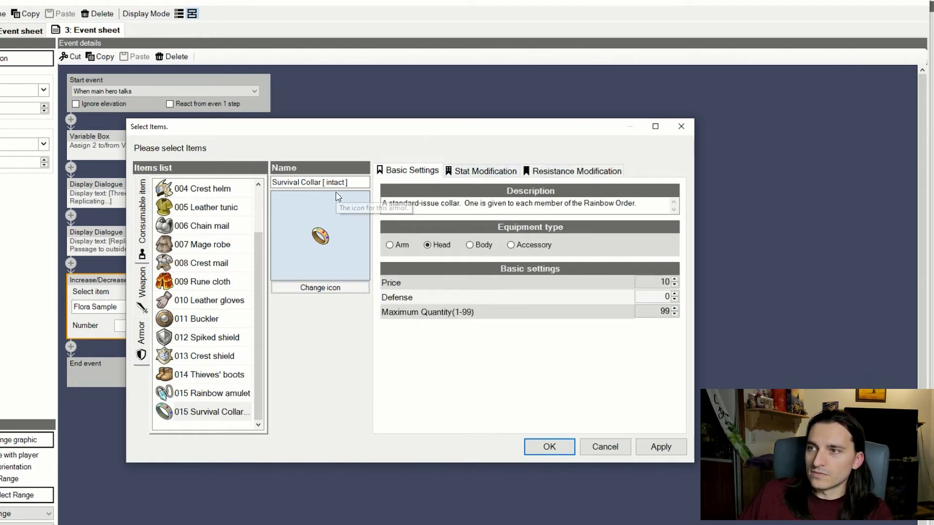
click(545, 452)
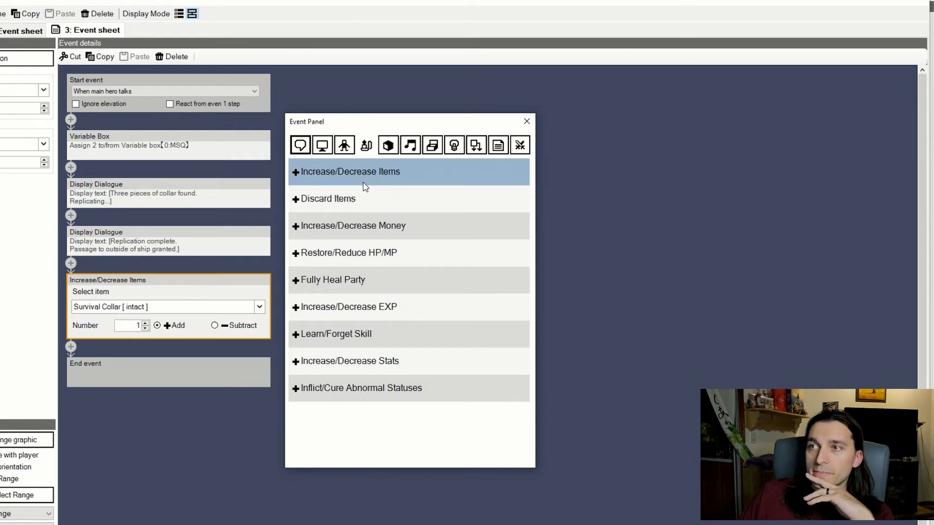
Add a Display Message panel after the item grant with the text "[ Survival Collar [ intact ] acquired. ]"
click(301, 146)
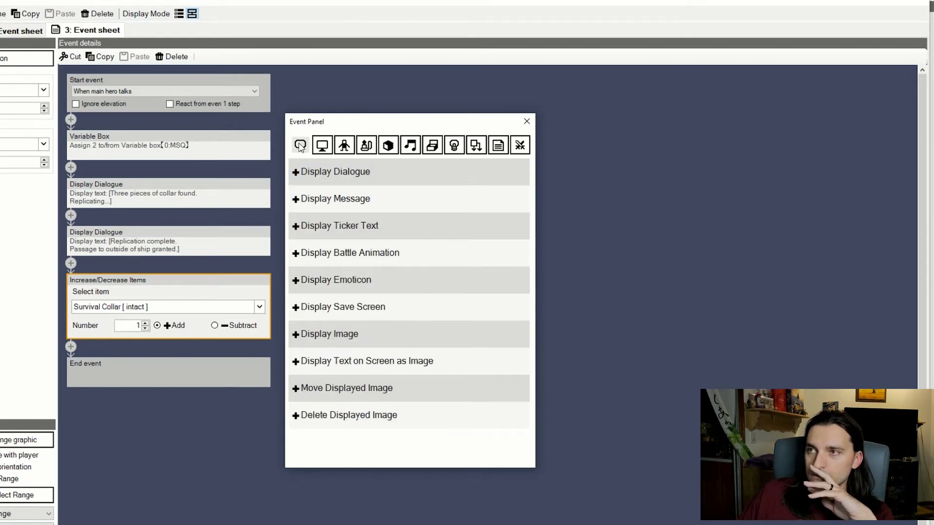
click(355, 194)
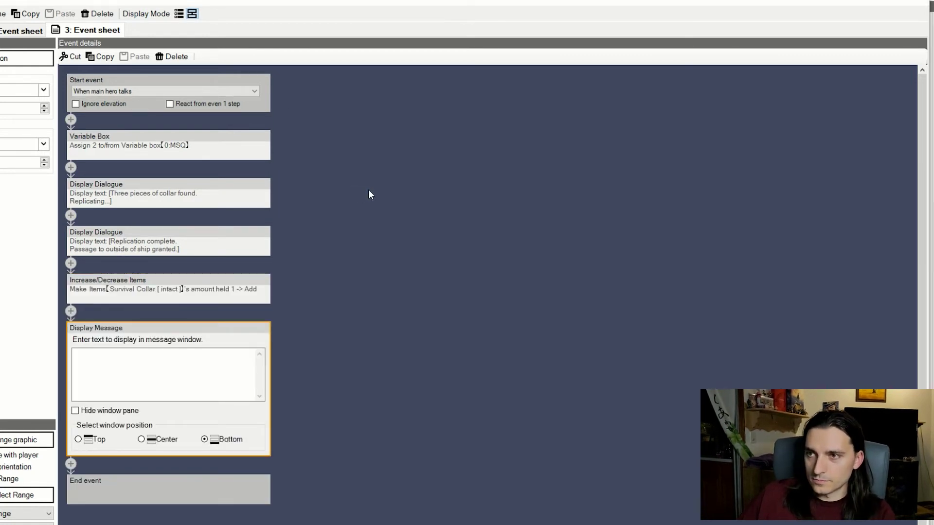
click(205, 357)
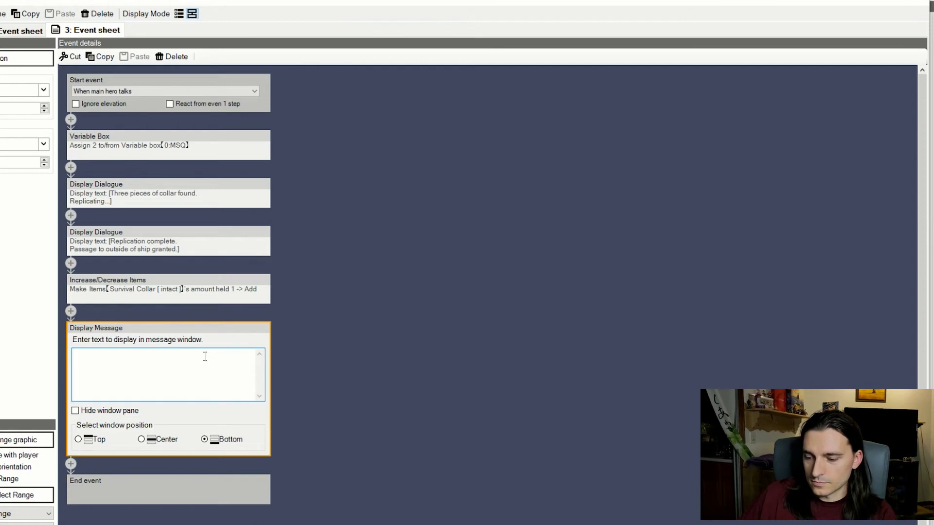
text([)
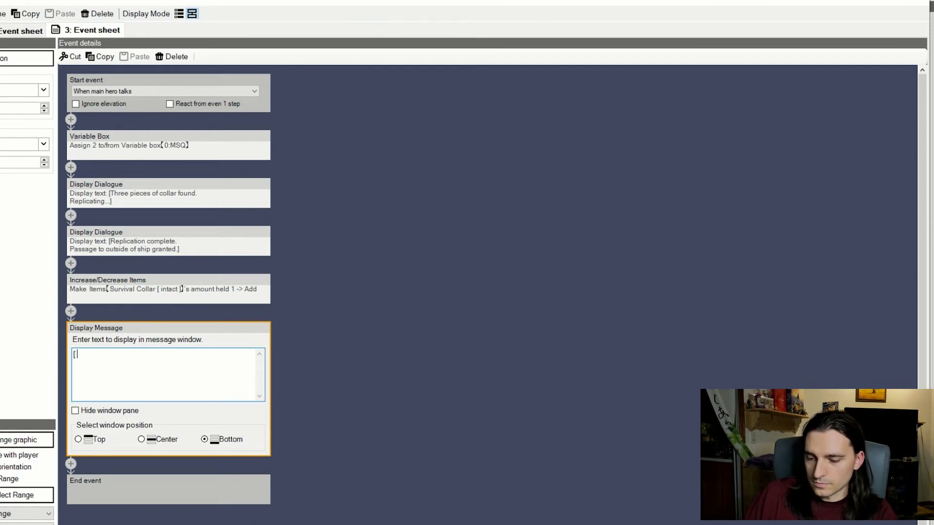
text( Survival Collar)
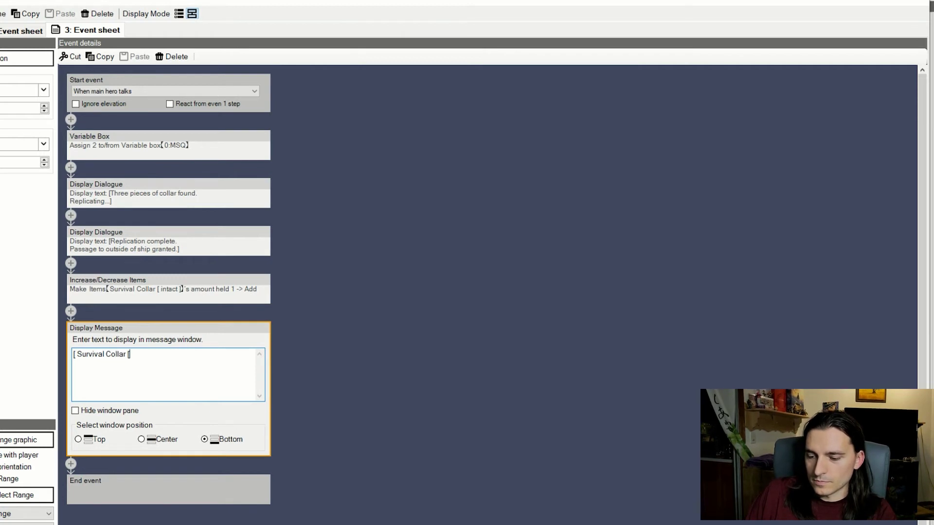
text( [ intact)
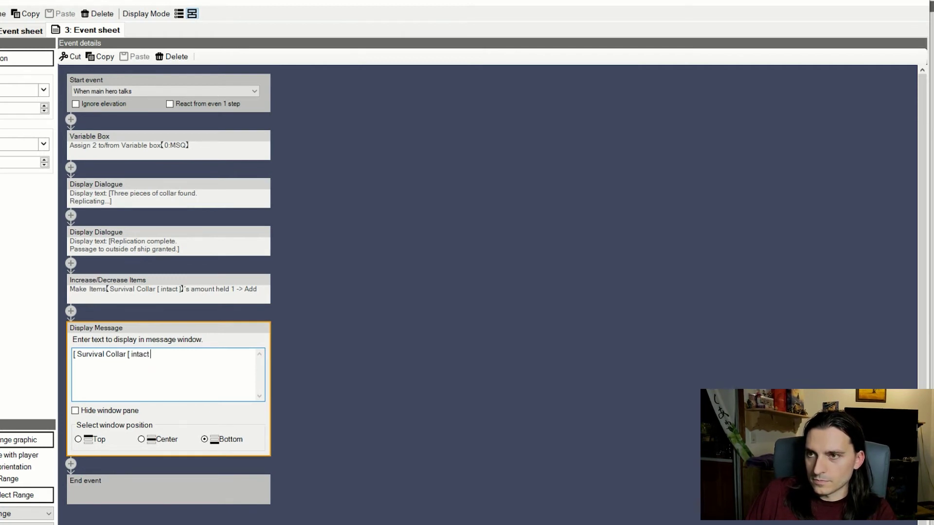
text( ] acquired.)
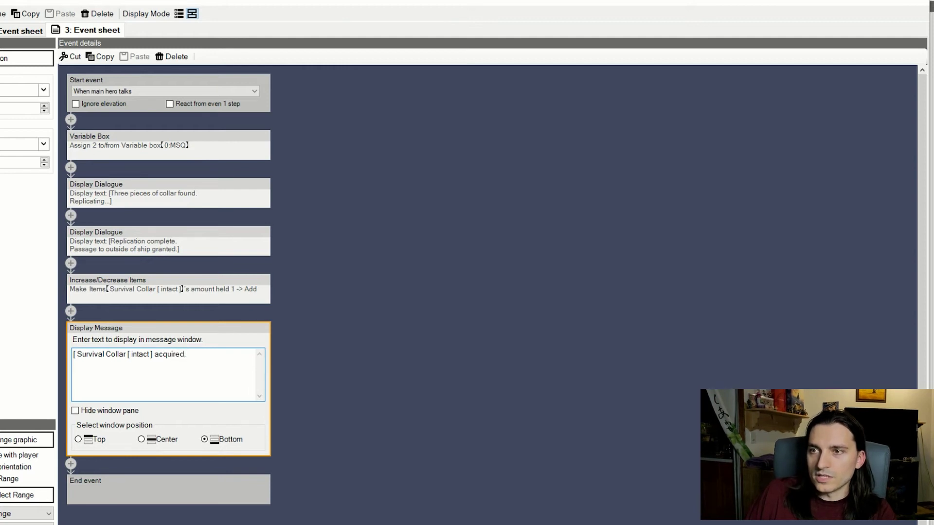
Add a second Display Message reading "[ Please remember to equip it as soon as possible. ]" and save the event
click(70, 463)
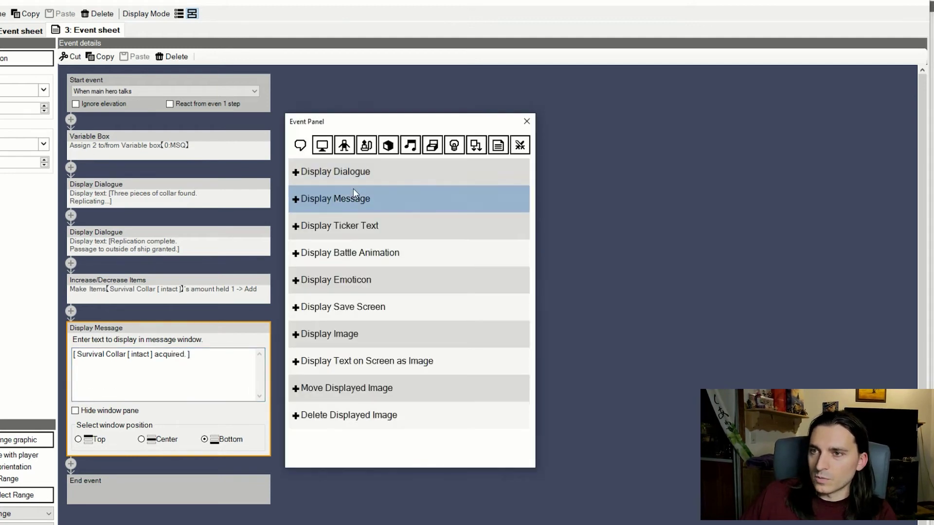
click(353, 199)
click(188, 403)
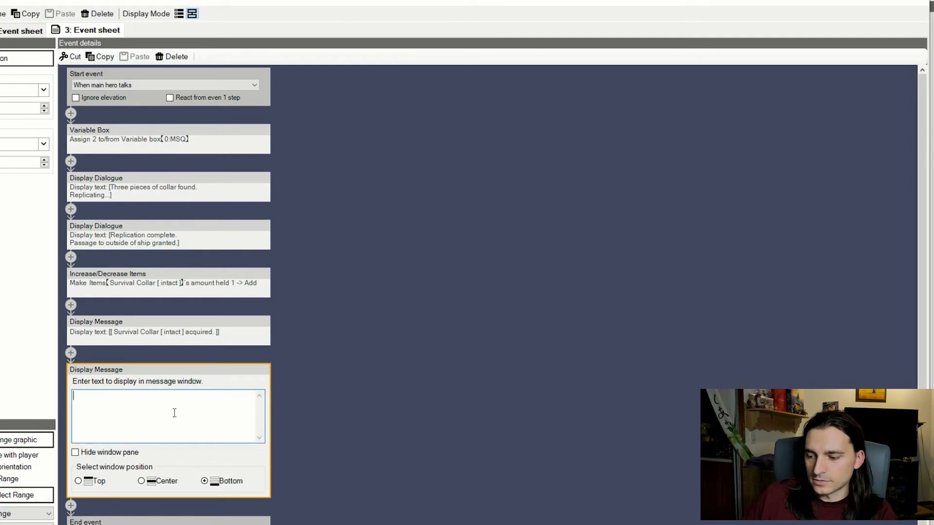
text([ Please)
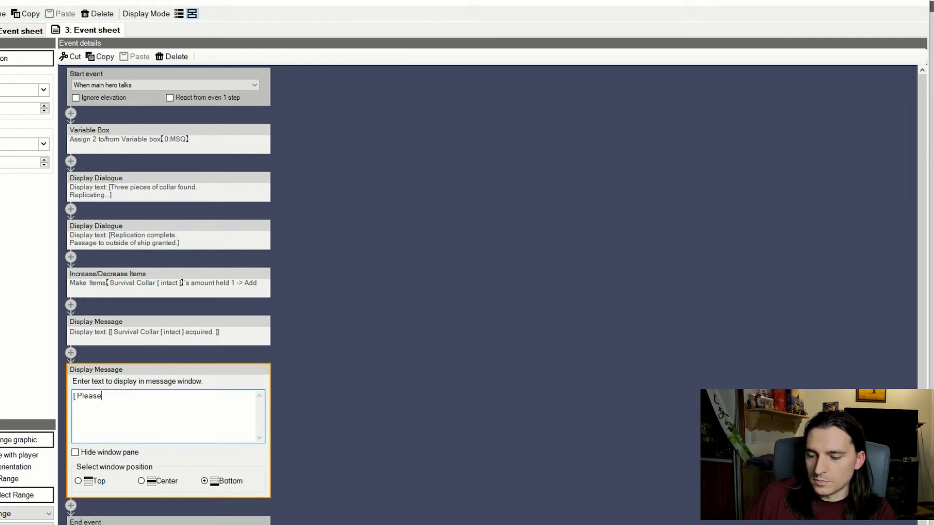
text( remember to )
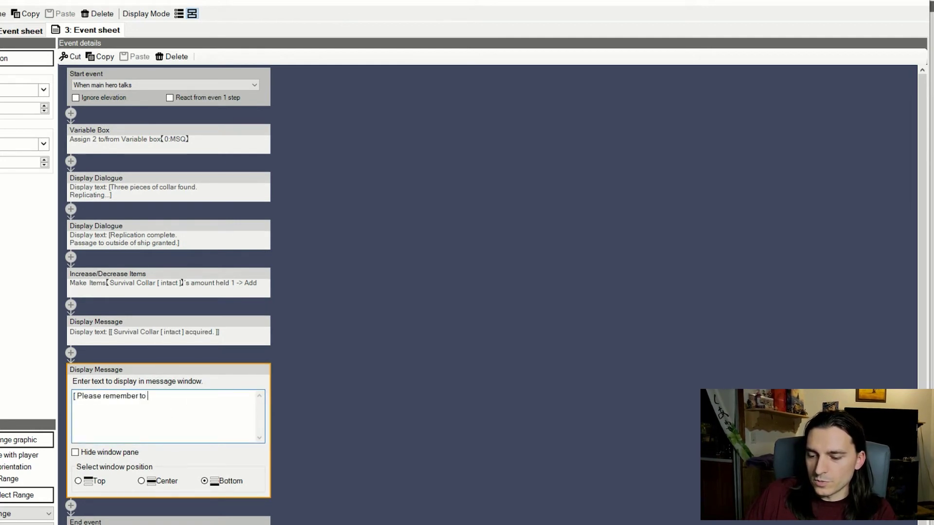
text(equip it)
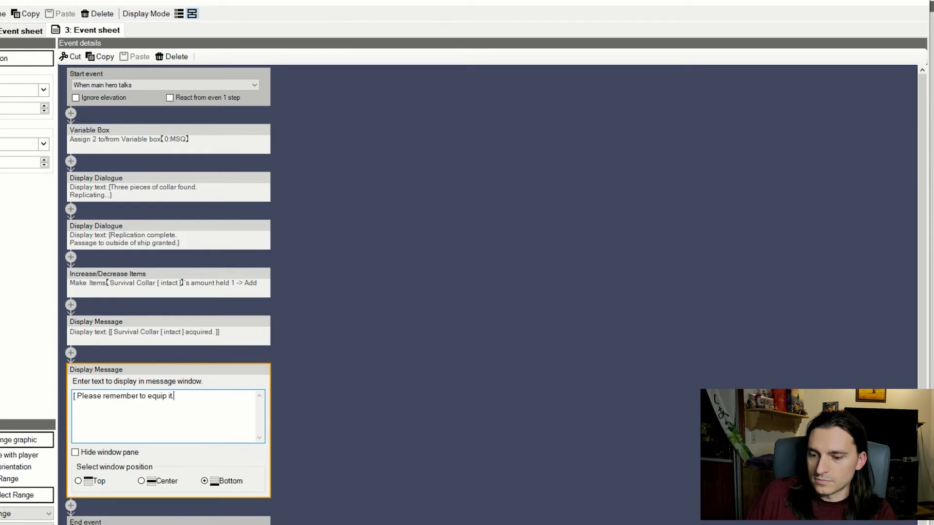
text(as soon as possible.)
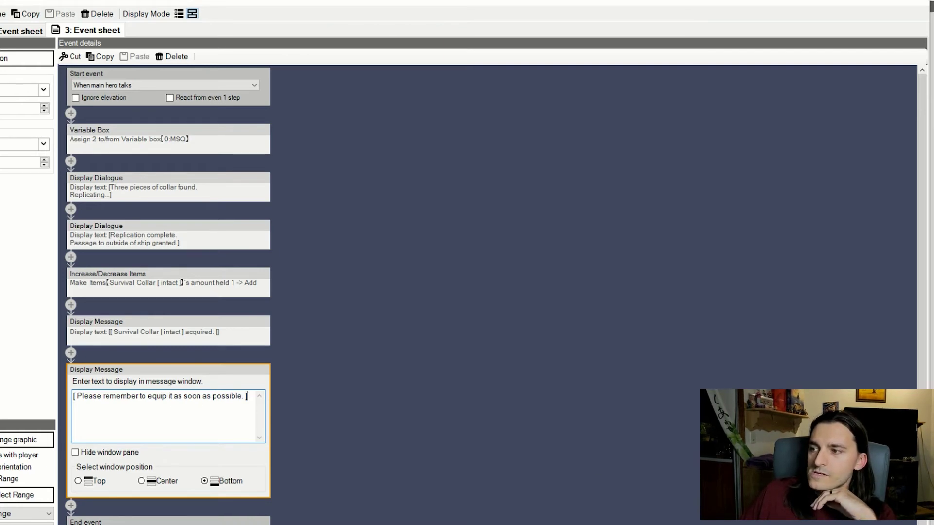
click(597, 524)
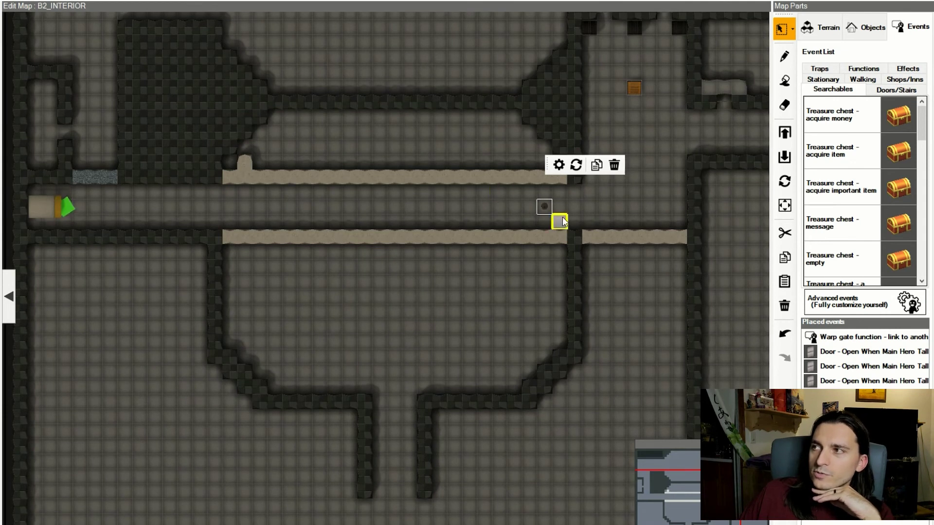
Reopen the ship computer AI event and add a Display Dialogue reading "New Mission Advised." to the empty second event sheet
click(559, 166)
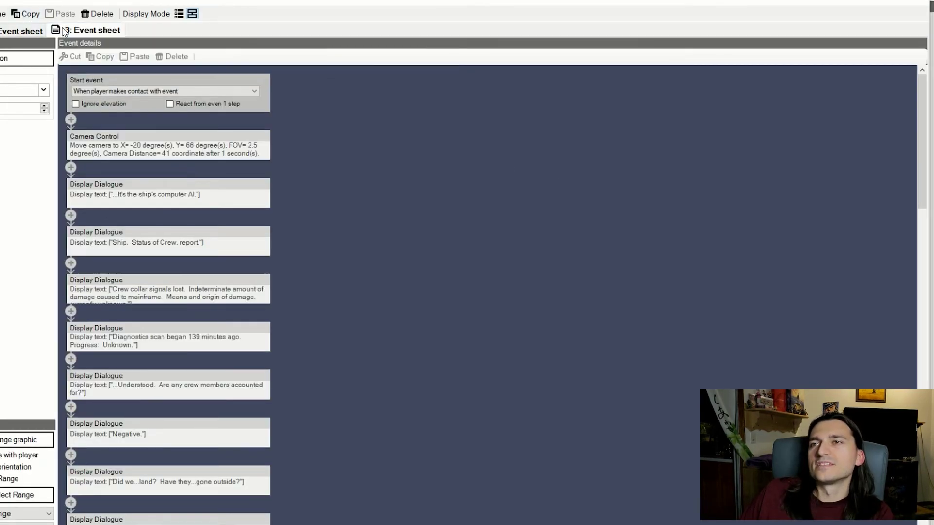
click(64, 31)
click(28, 31)
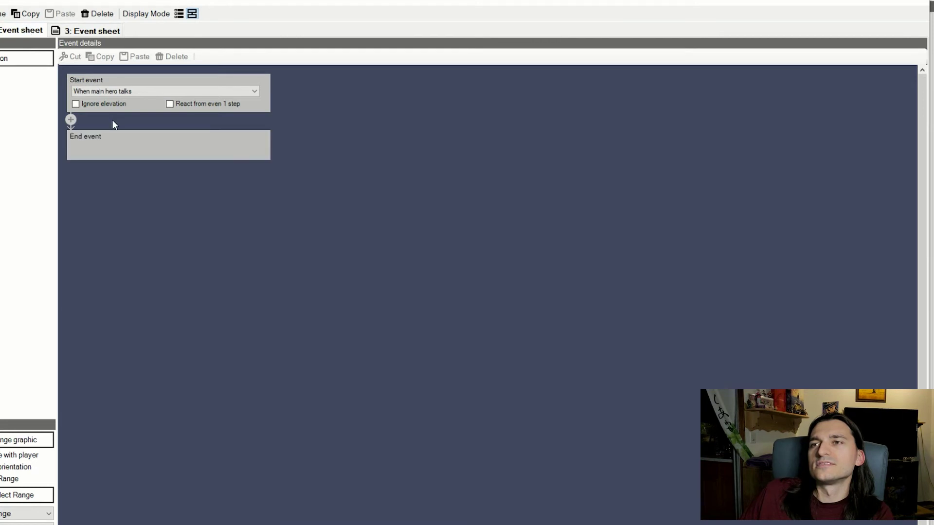
click(96, 29)
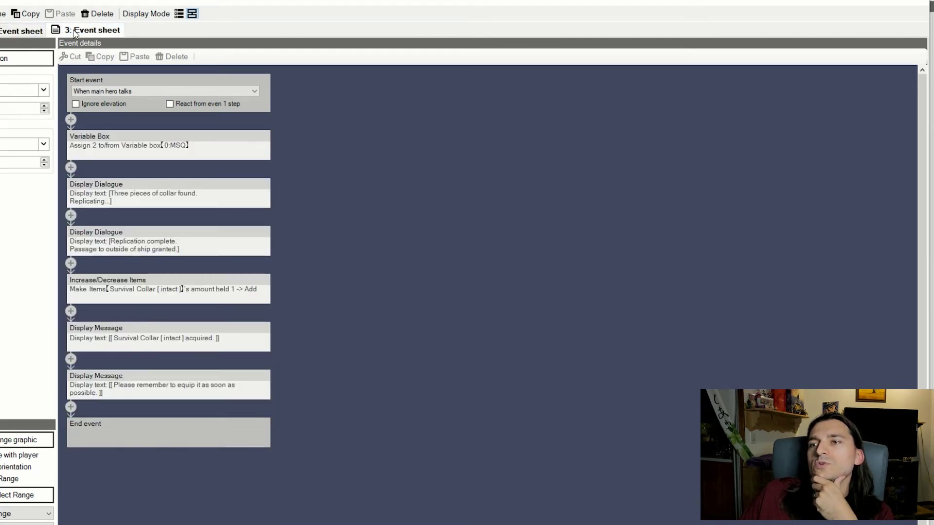
click(22, 32)
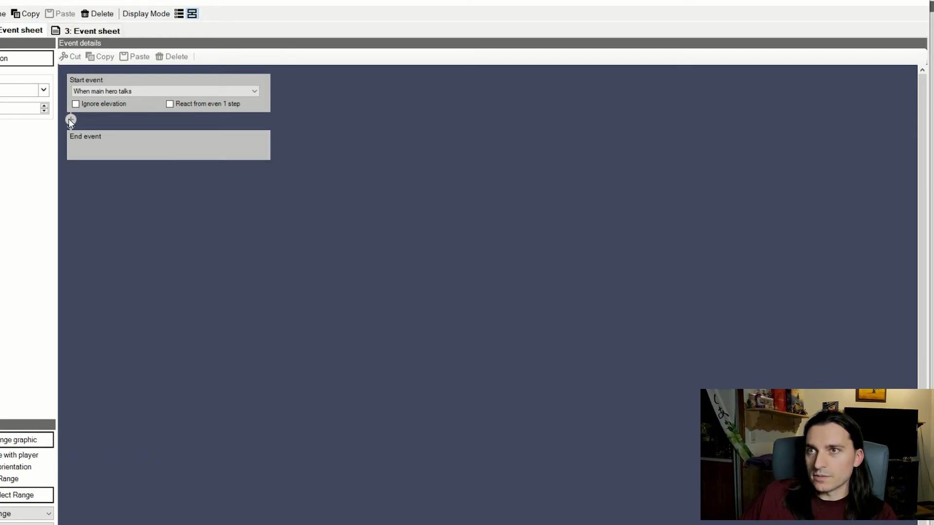
text(Advised.)
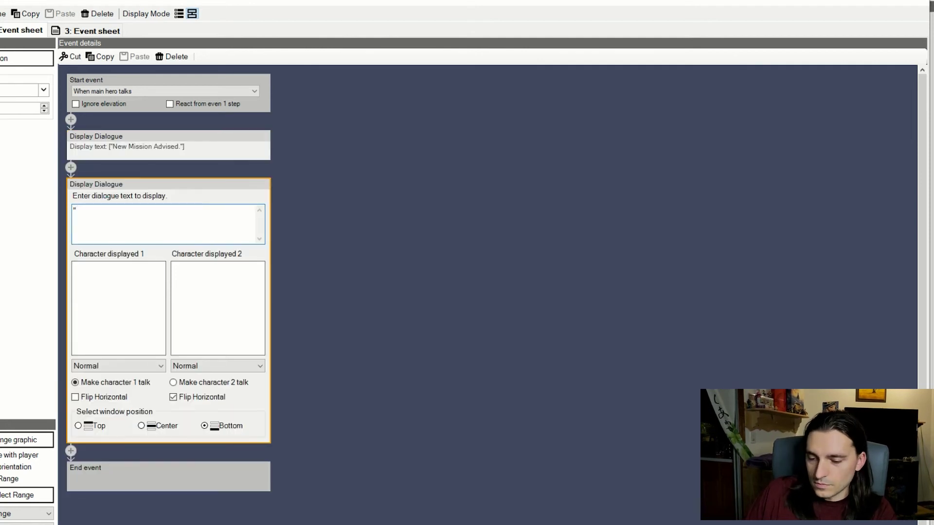
Fill the second Display Dialogue with the line "Retrieve samples from the surface, near the ship." in quotation marks
text(Re)
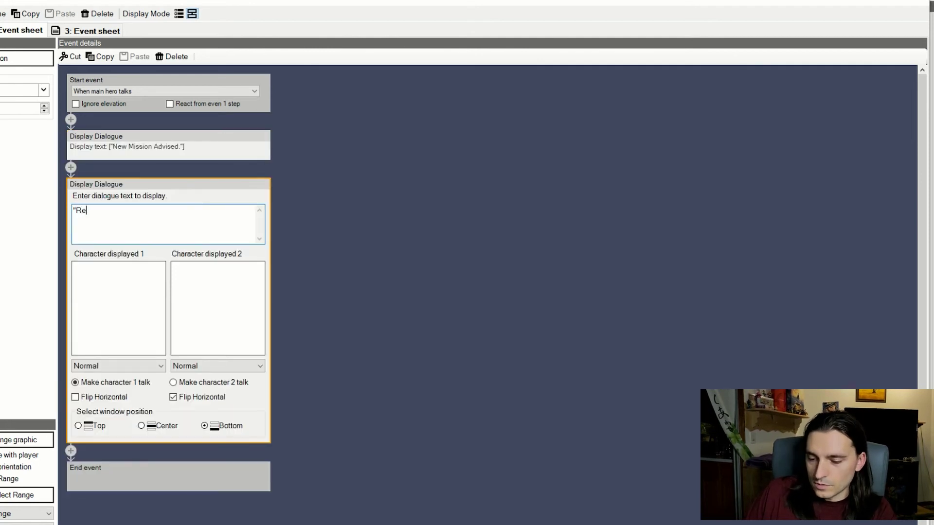
text(trieve s)
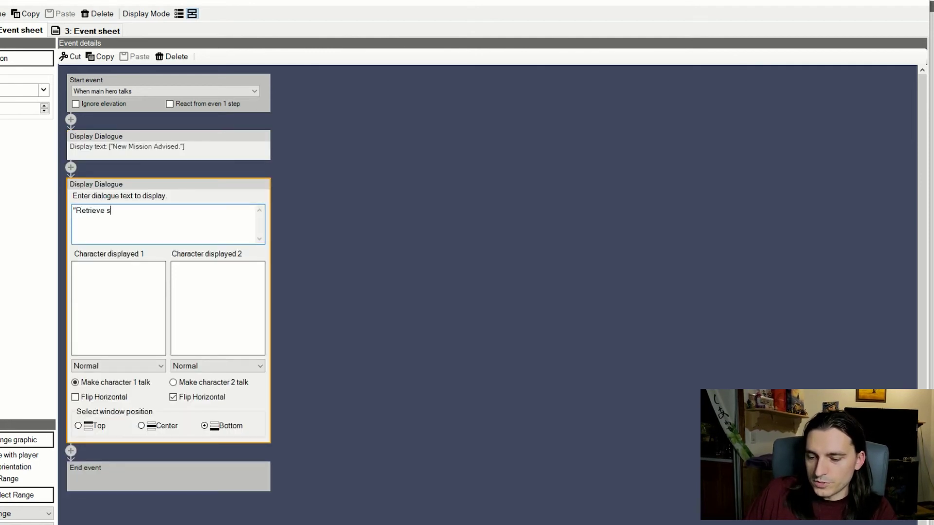
text(amples from )
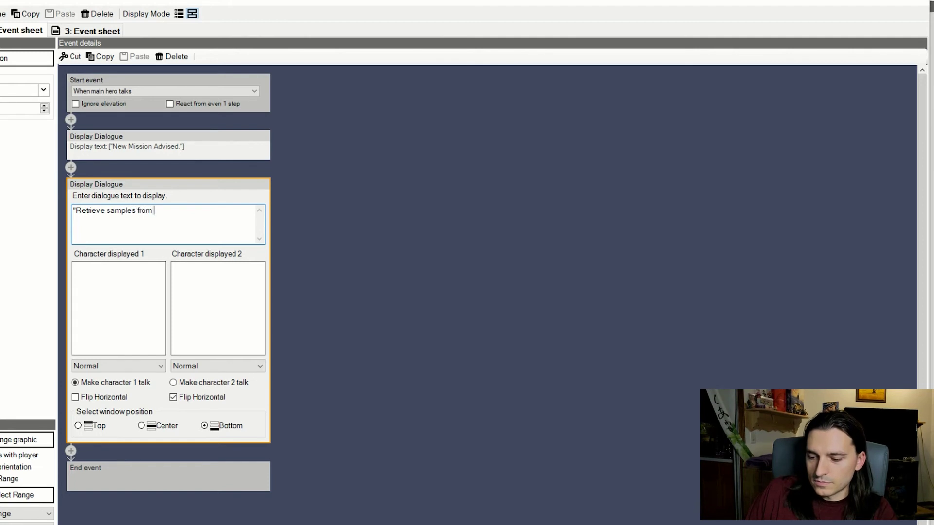
text(the surface)
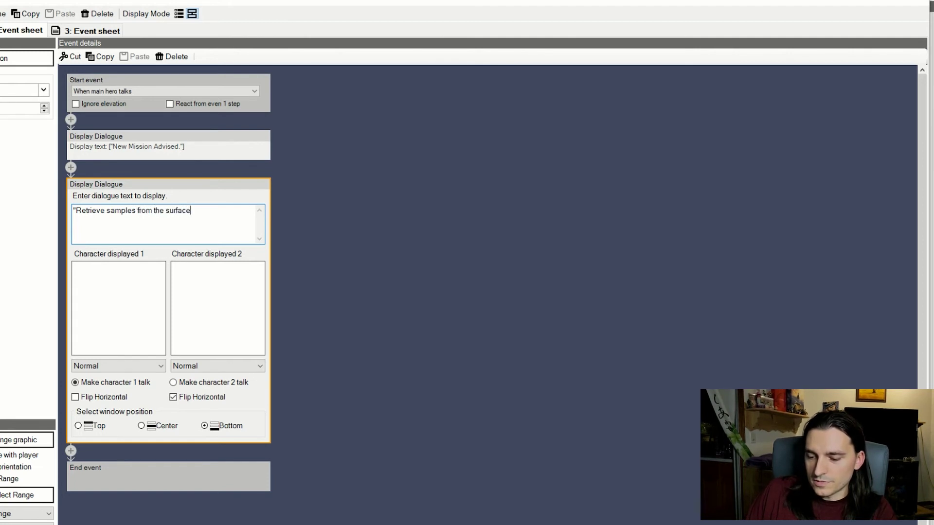
text( beyond the ship.)
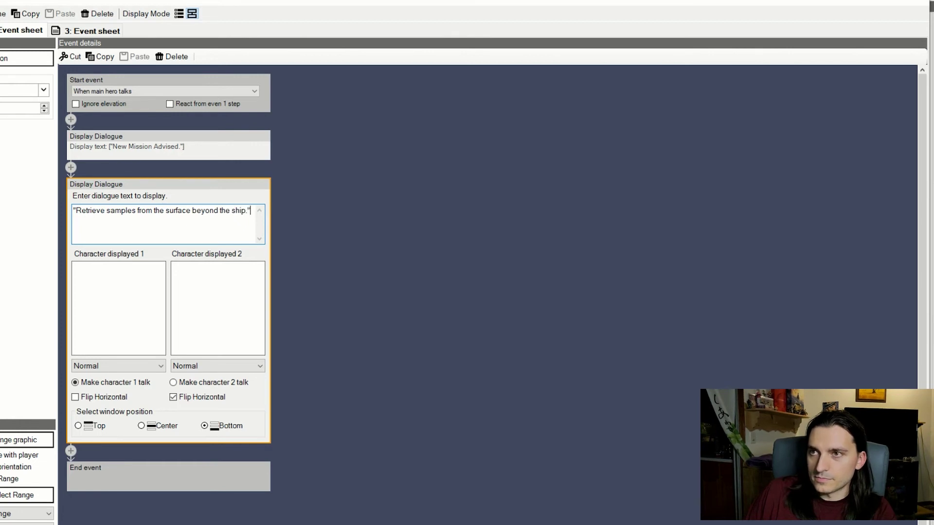
double_click(214, 212)
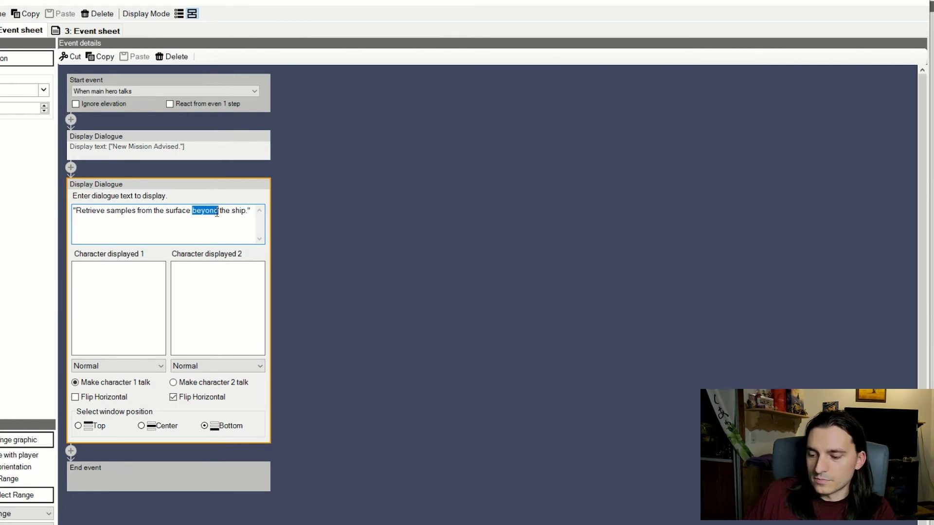
key(BackSpace)
key(BackSpace)
text(, near)
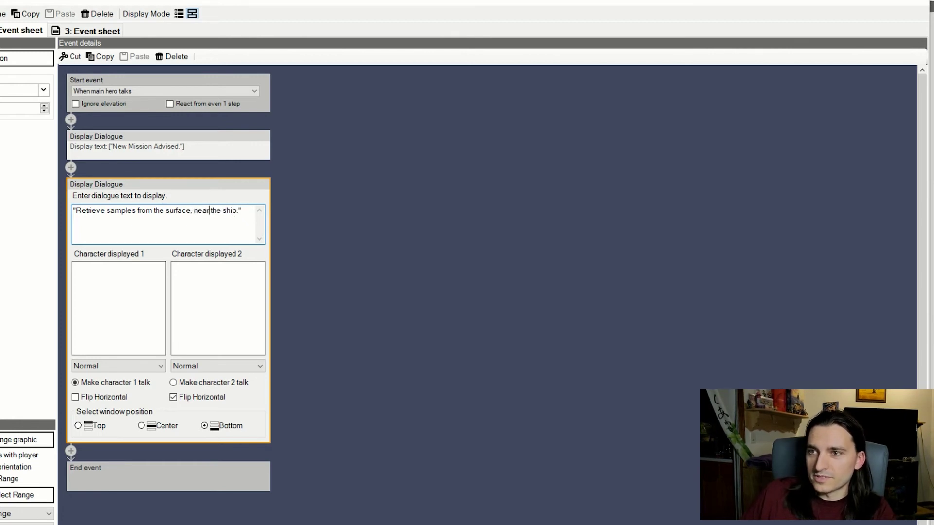
Add a Display Dialogue after the sample-retrieval line with the quoted reply "...why?"
click(71, 450)
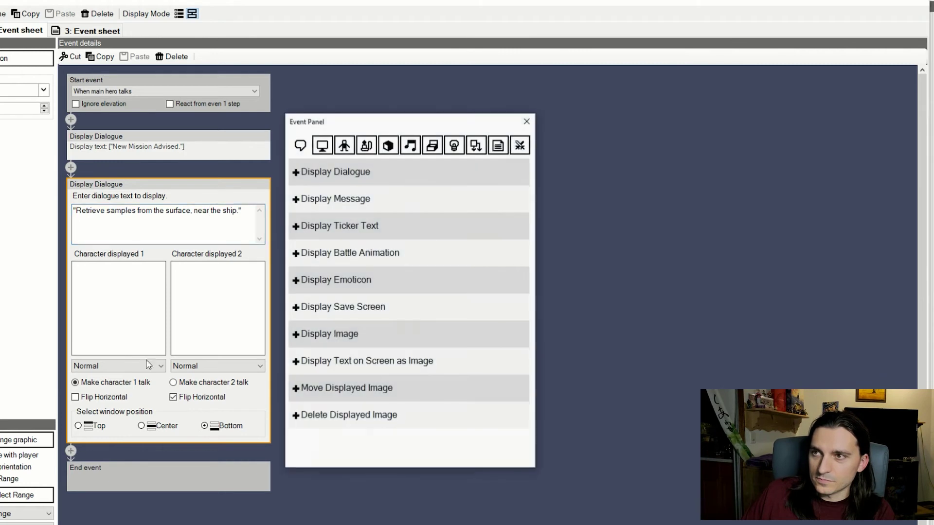
click(343, 177)
click(180, 276)
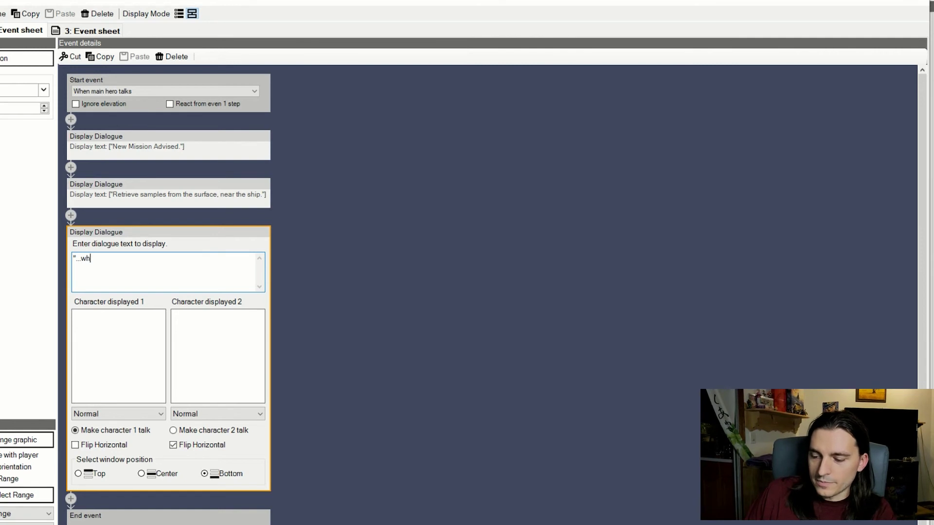
text("...why?")
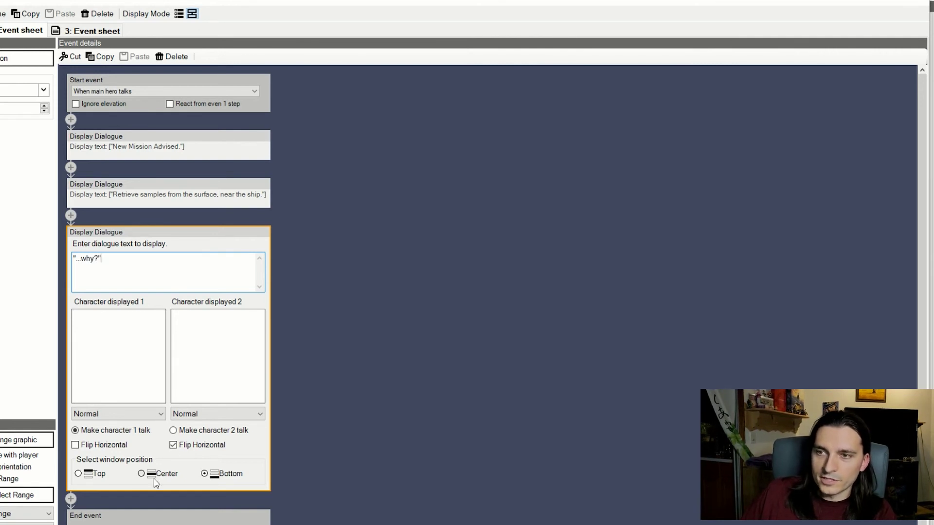
Add another Display Dialogue beginning "Current capabilities include diagnostic scanning already in progress, and"
click(71, 503)
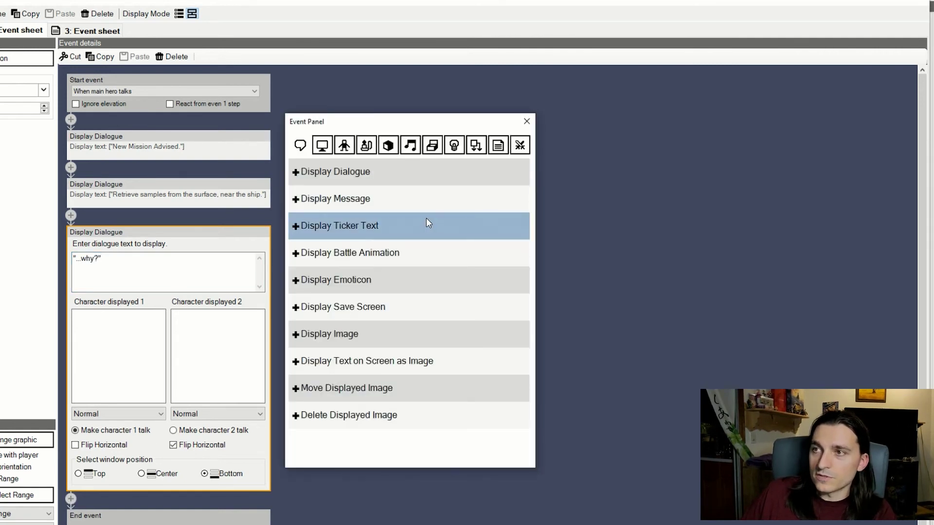
click(375, 181)
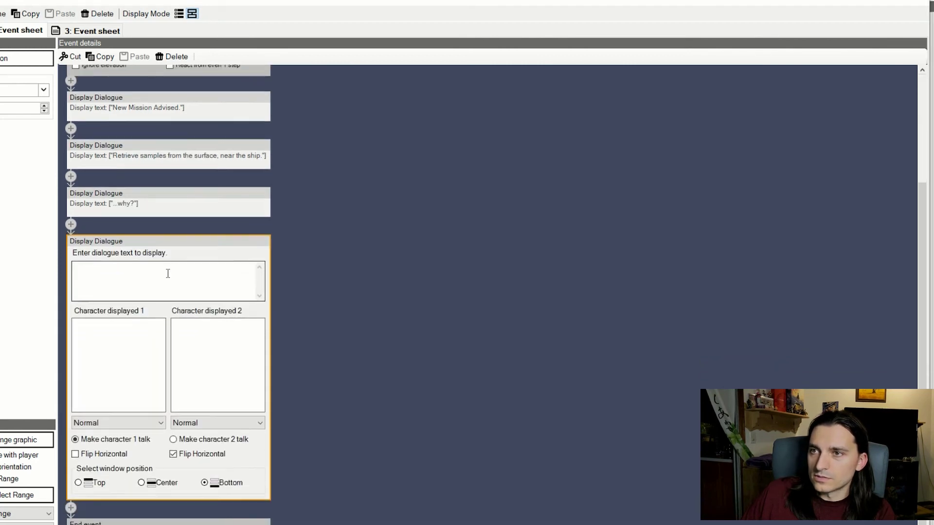
text(")
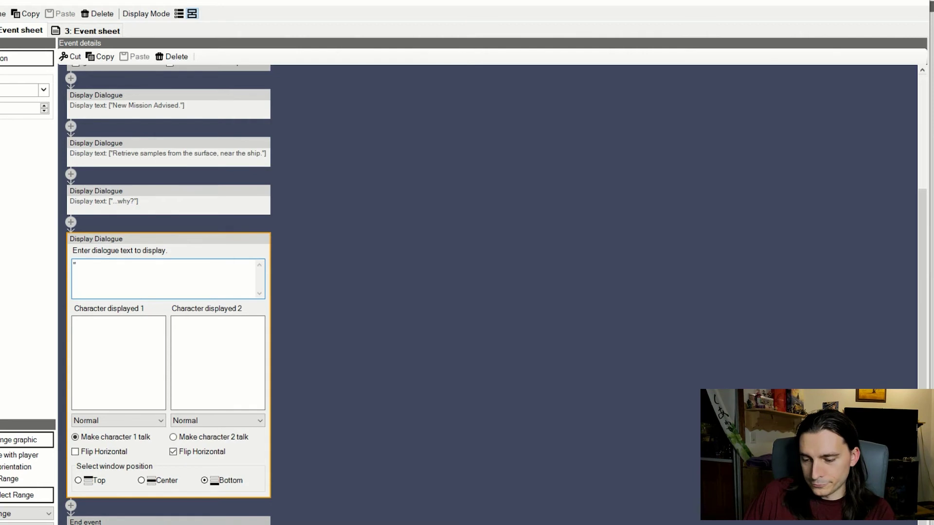
text(Current)
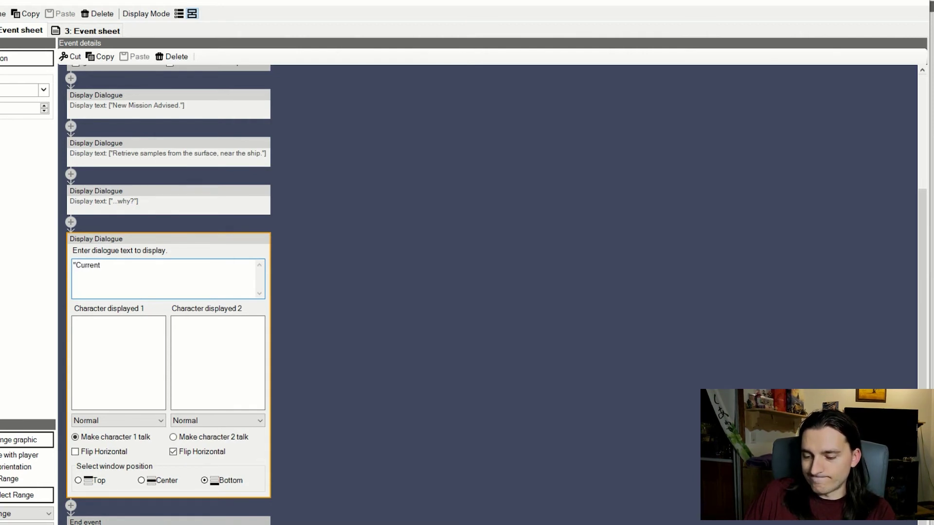
text( capab)
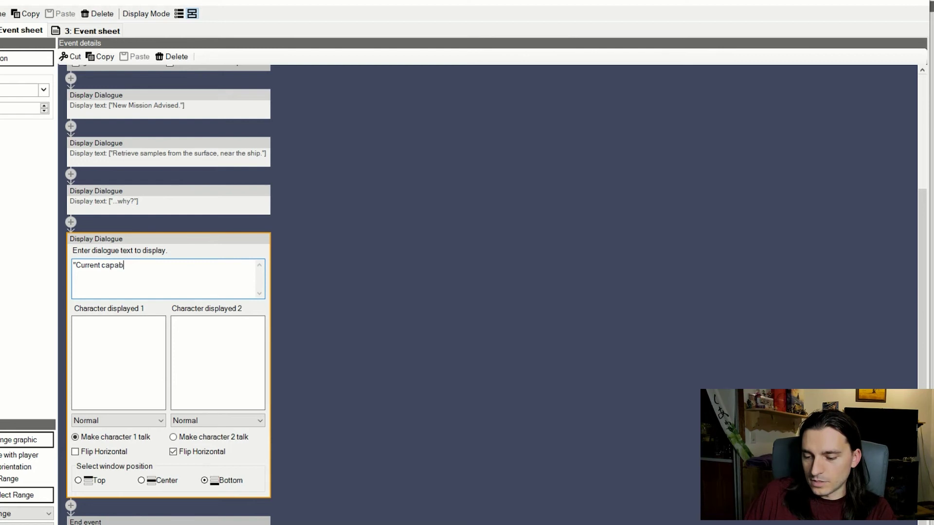
text(ilities)
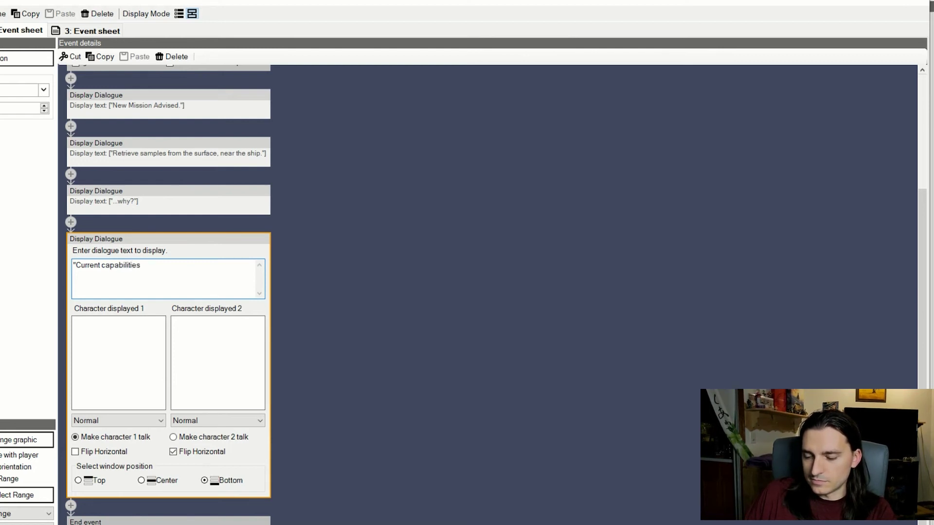
text( include di)
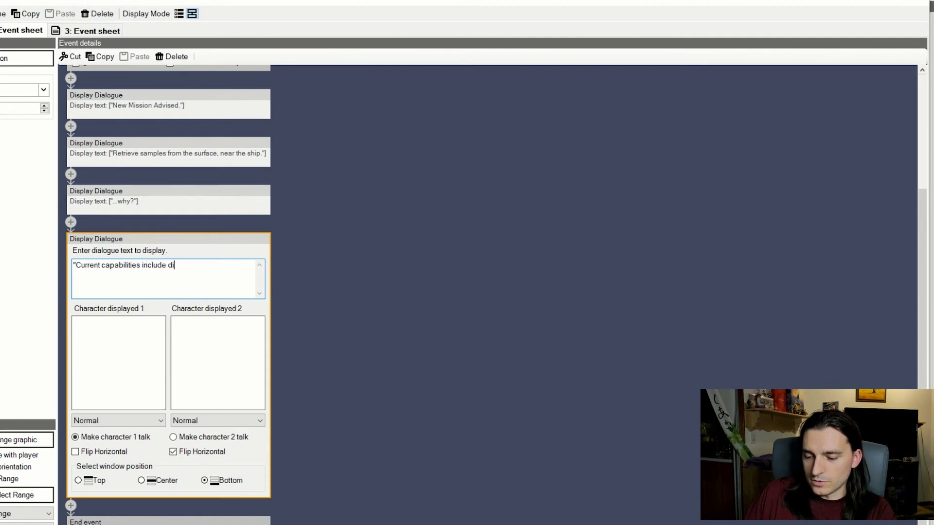
text(agnostic scann)
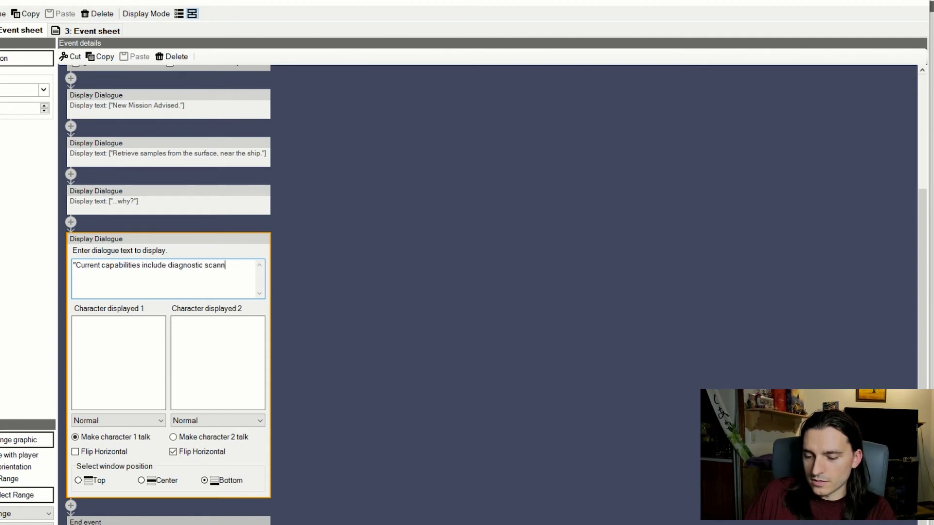
text(ing of ship already in progr)
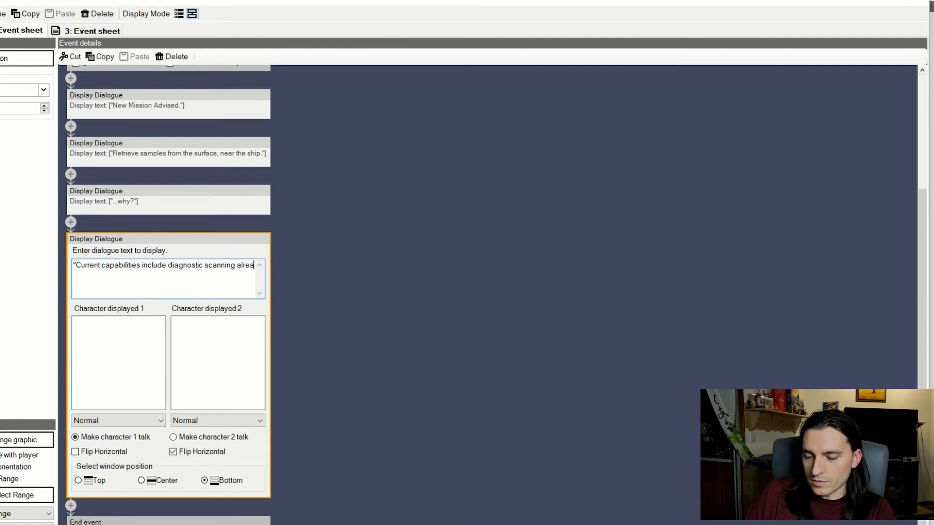
text(ess, and)
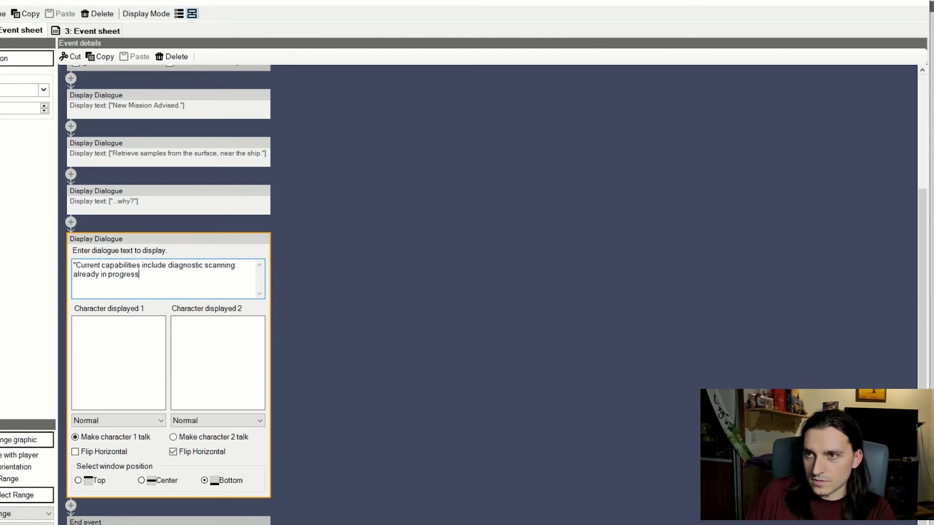
Insert "of ship damage," after "diagnostic scanning" and finish the dialogue line with "scanning of materials from the outside..."
click(235, 265)
text(of ship )
text(d)
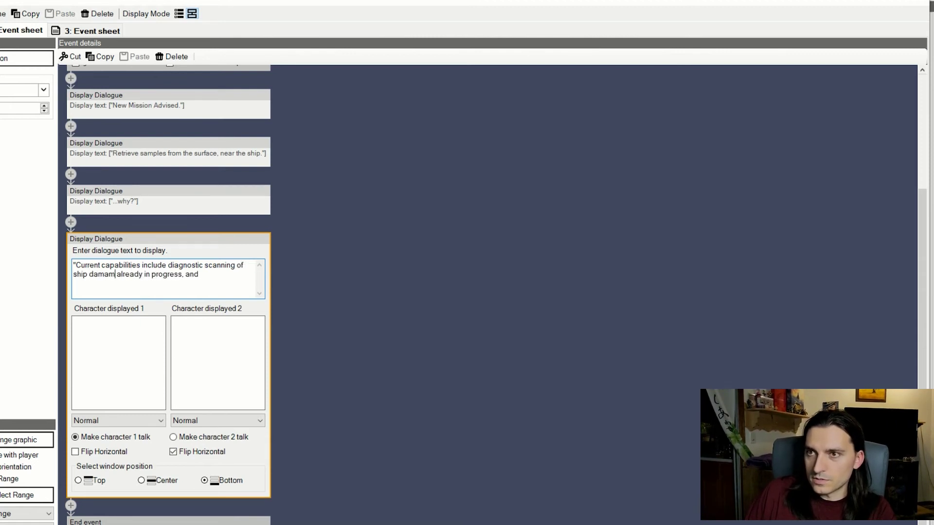
text(amage, already in progre)
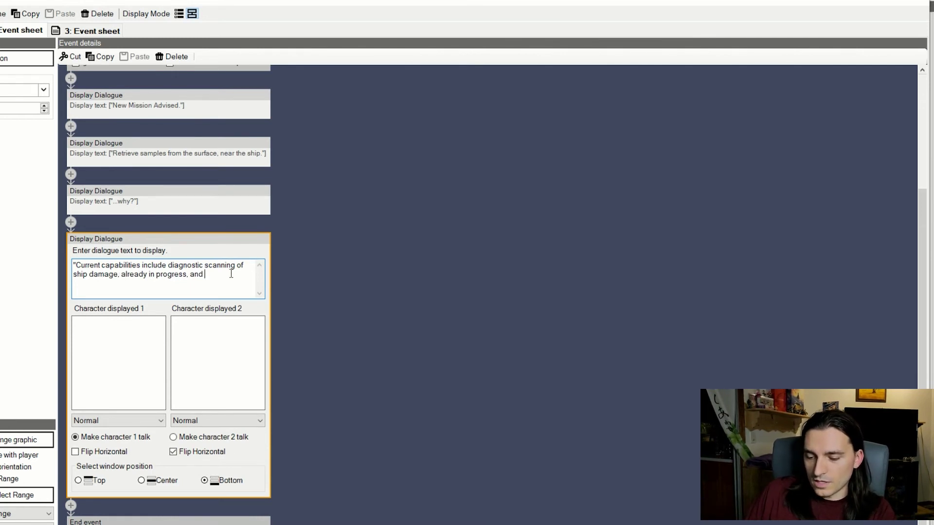
text(ss, and scanning of mater)
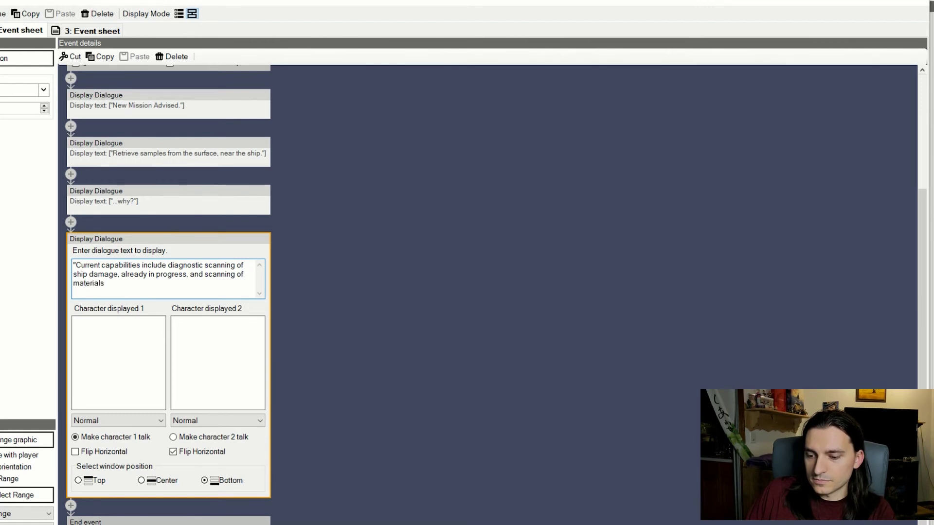
text(ials from the outside)
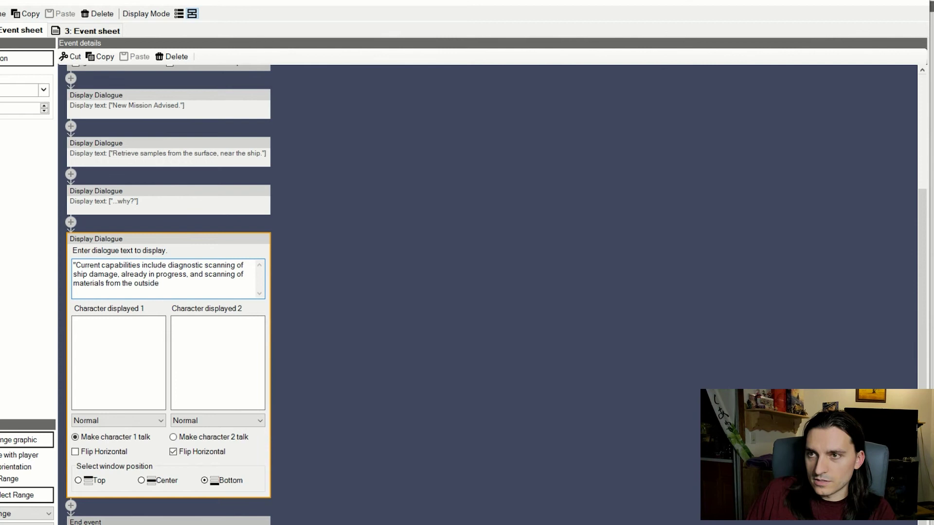
Add a follow-up Display Dialogue reading "...to ascertain survivability. Samples of the following types are requested:"
key(Return)
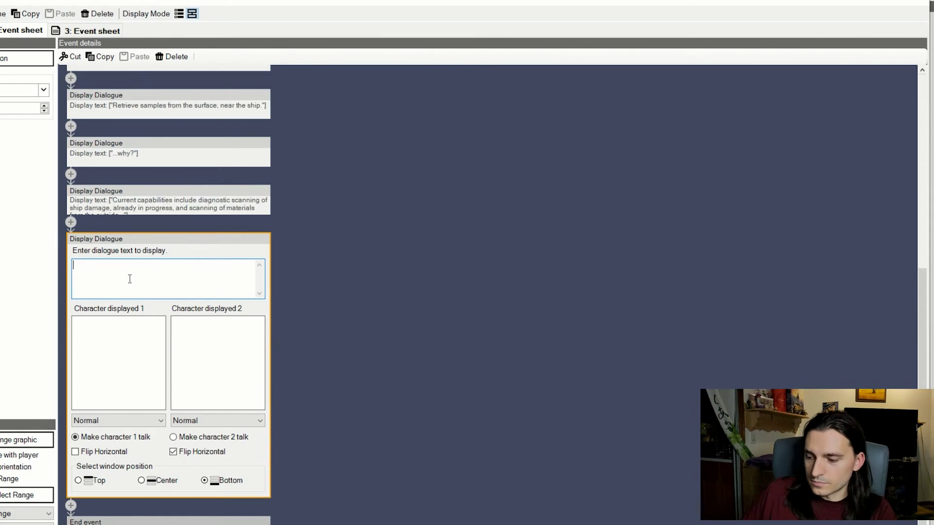
text("...to a)
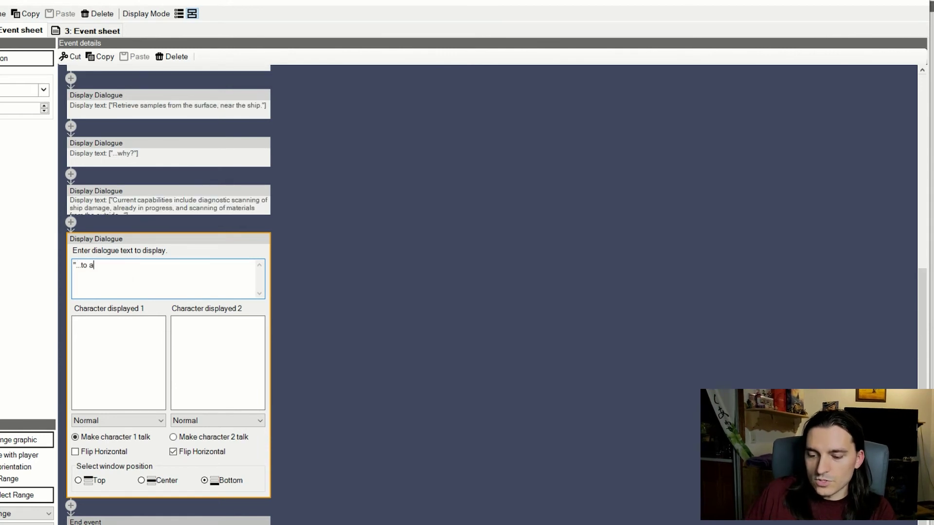
text(scertain )
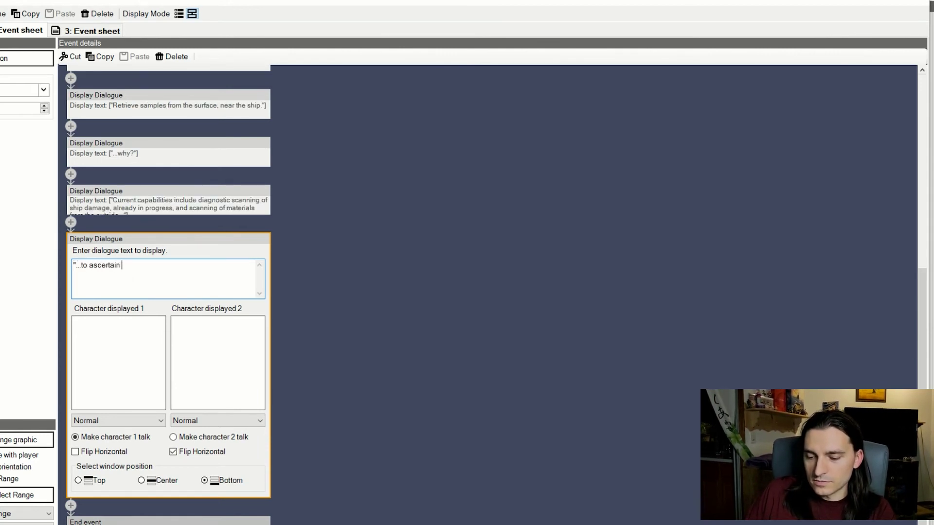
text(survivability)
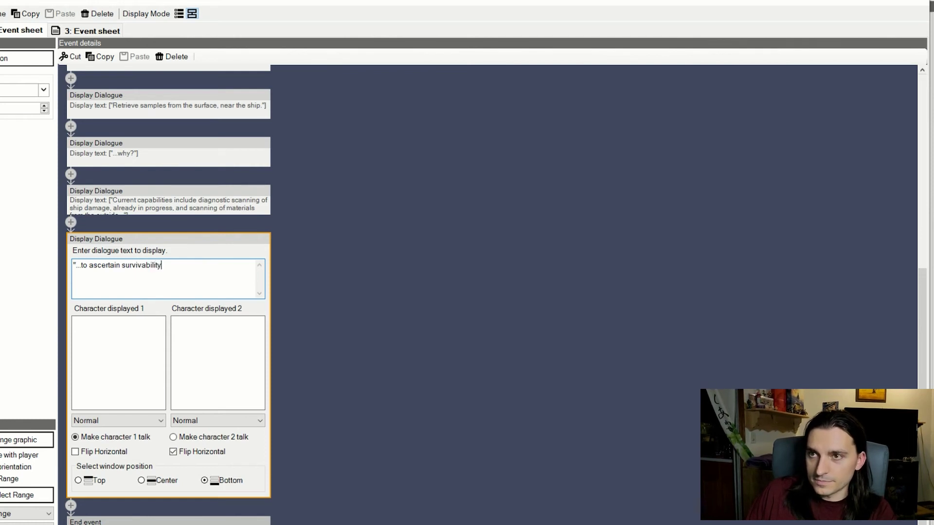
text(.  Samples)
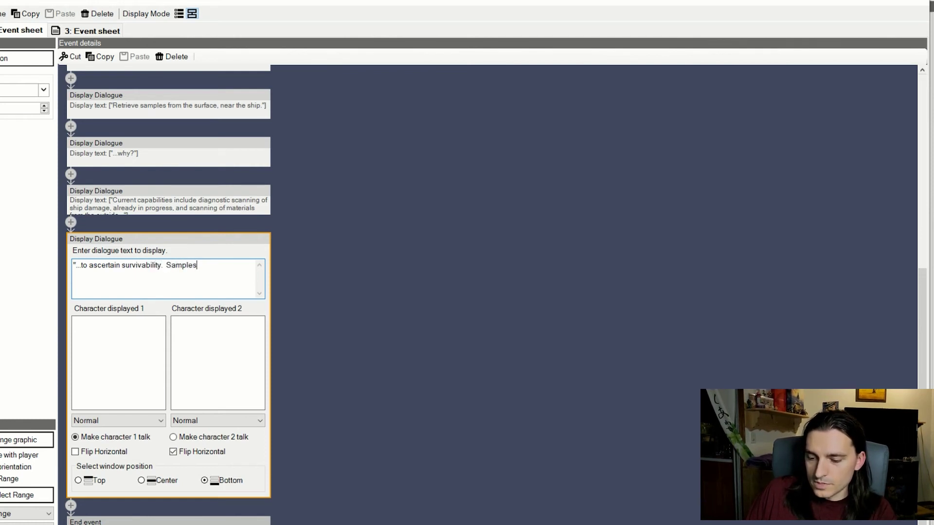
text( of the follow)
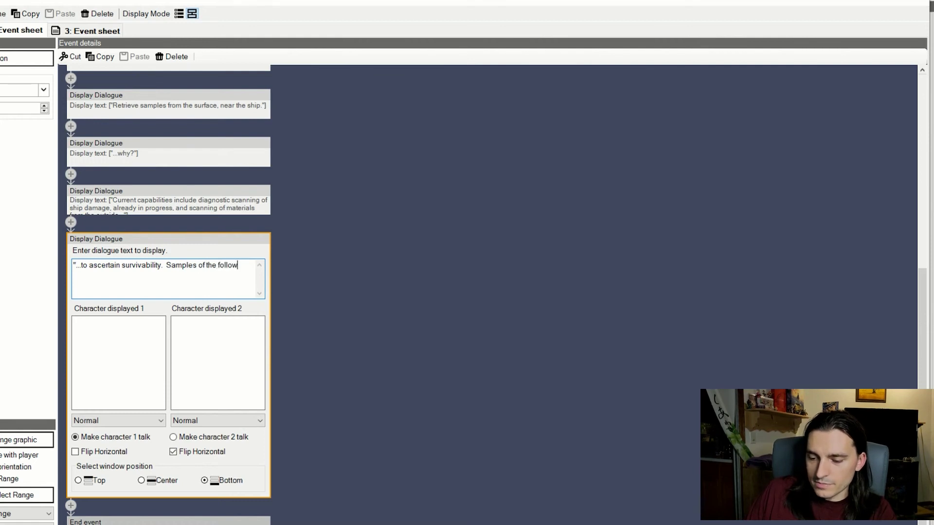
text(ing types are reque)
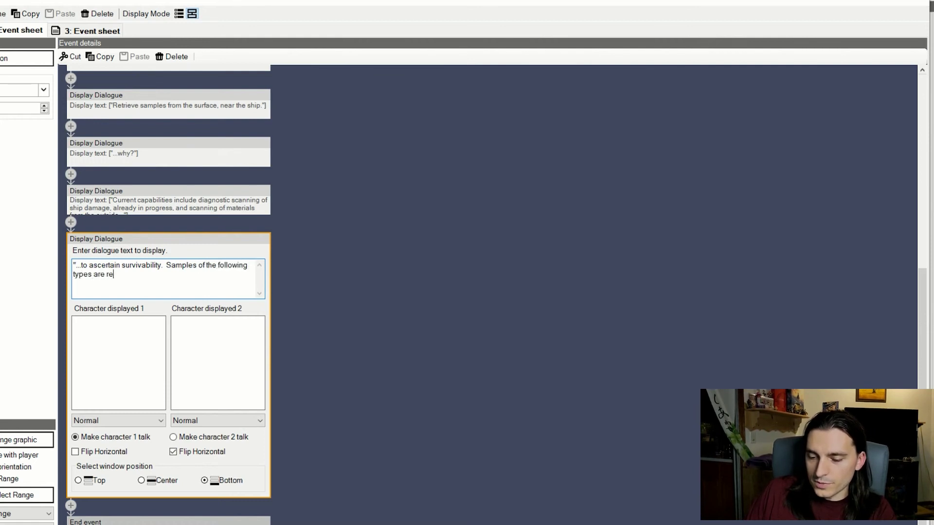
text(sted:")
Add a Display Message after the dialogue that requests the sample types
click(71, 505)
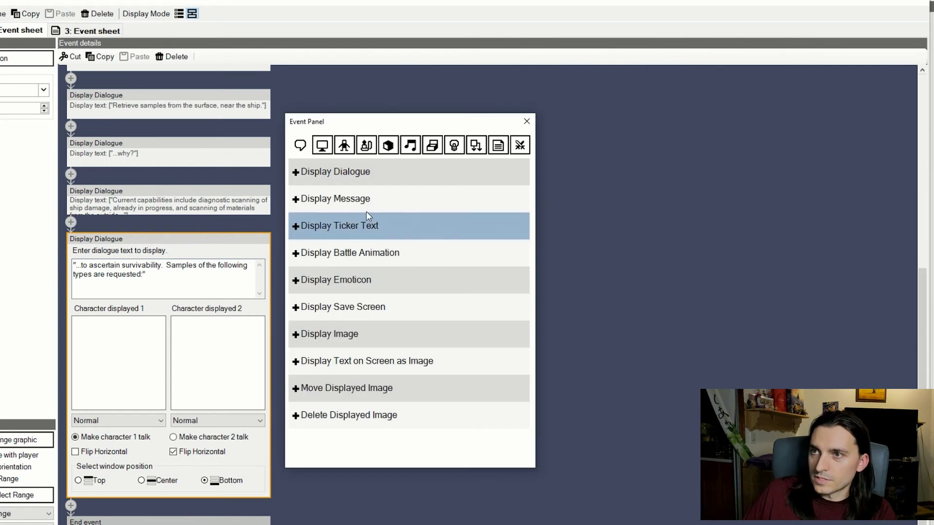
click(364, 202)
click(151, 420)
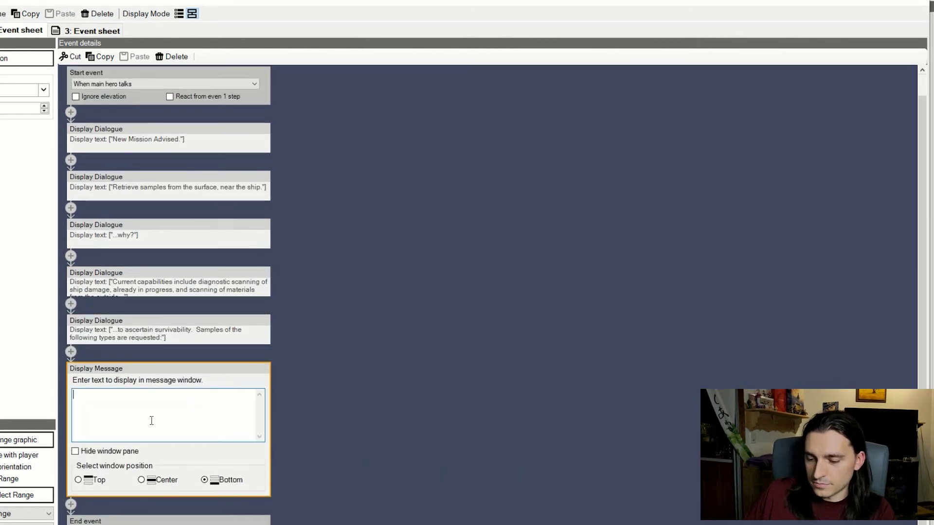
text(P)
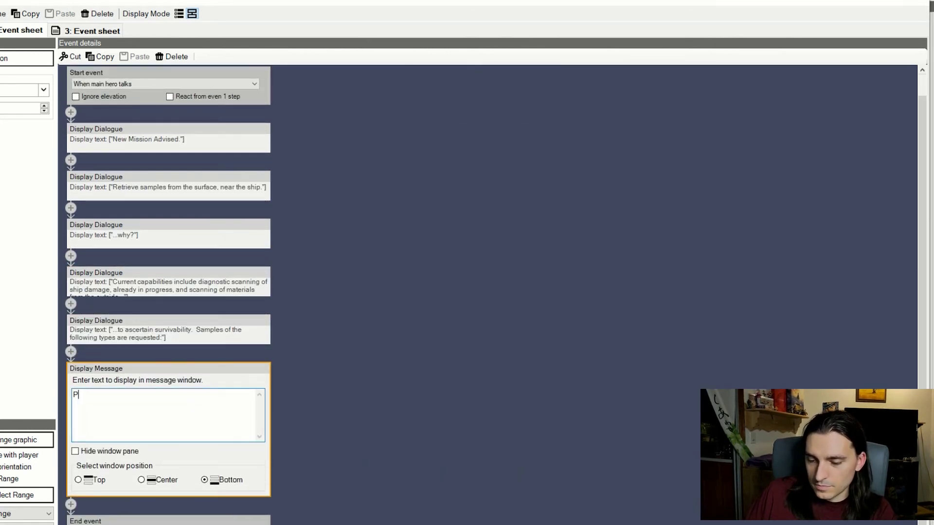
text(lease go)
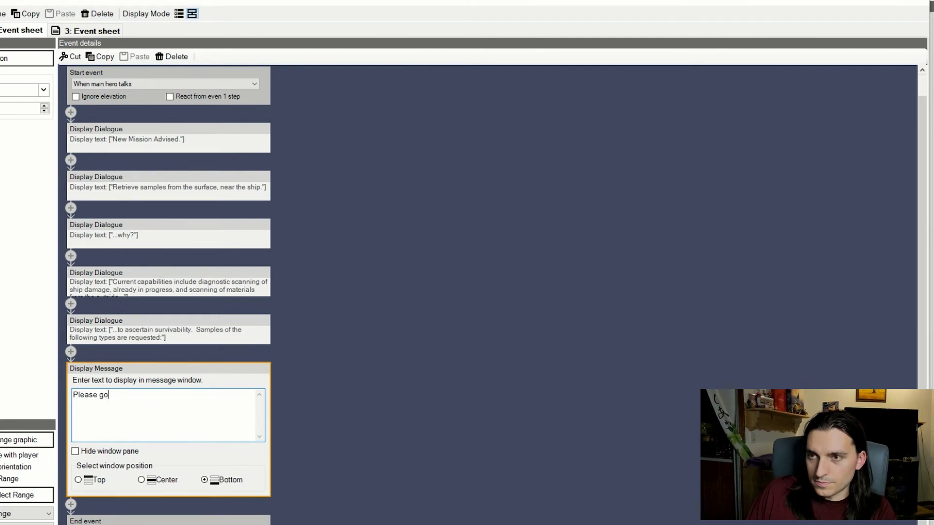
key(BackSpace)
key(BackSpace)
key(BackSpace)
key(BackSpace)
key(BackSpace)
key(BackSpace)
key(BackSpace)
key(BackSpace)
key(BackSpace)
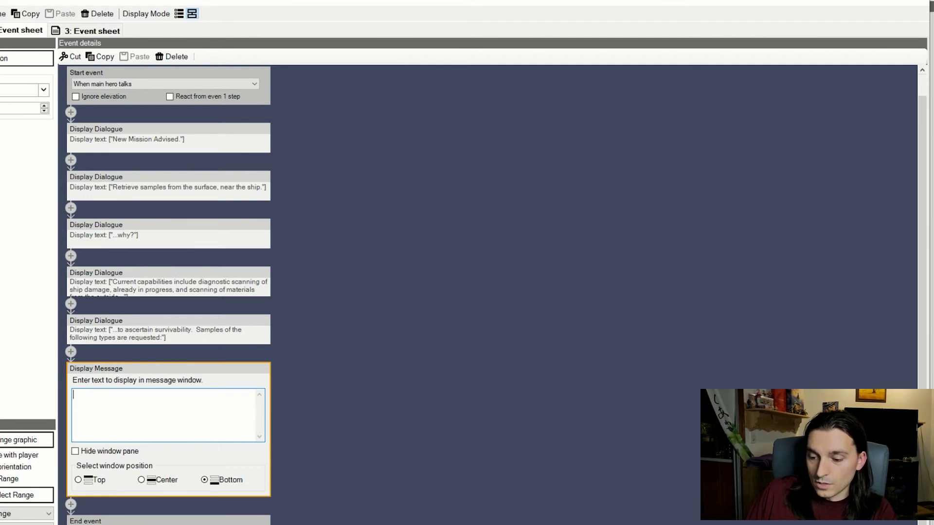
Enter the message text "Go outside and collect 1 each of Flora Sample, Soil Sample, Water Sample and Mineral Sample."
text(Go outside an)
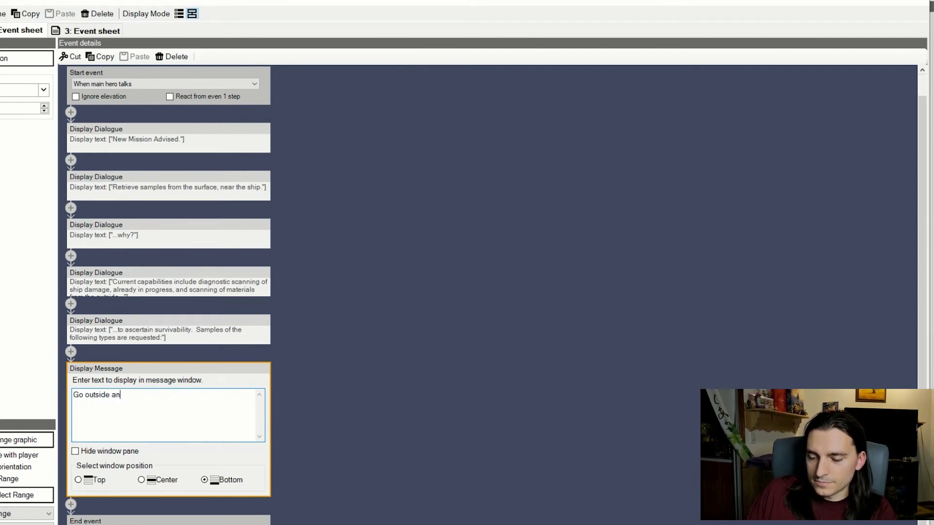
text(d colle)
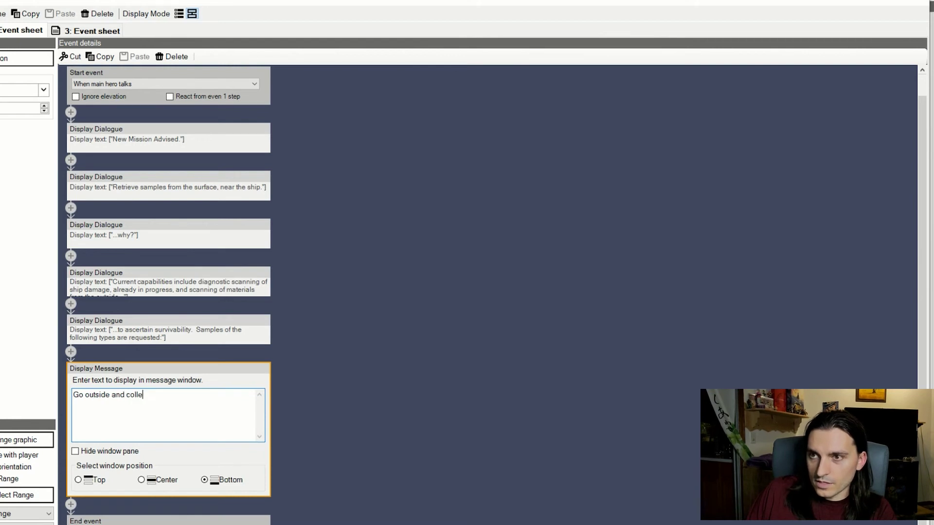
text(ct 1)
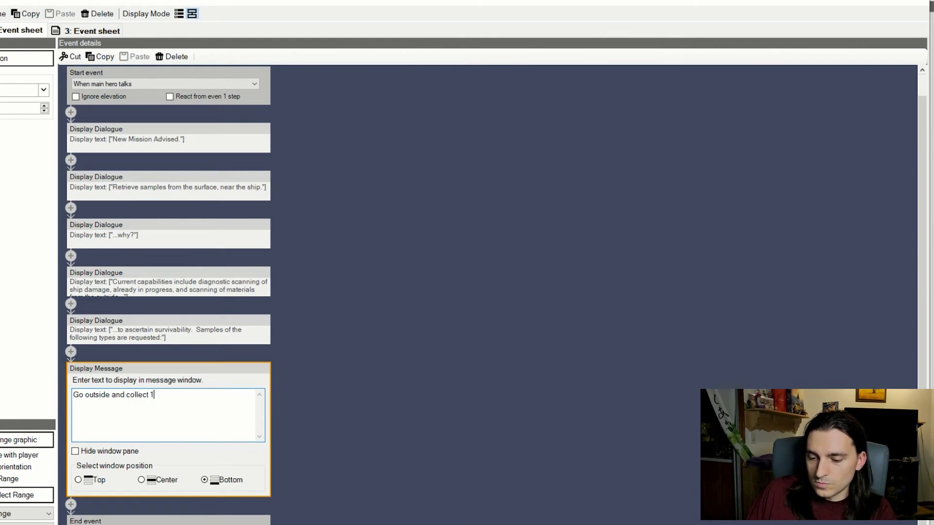
text( each of F)
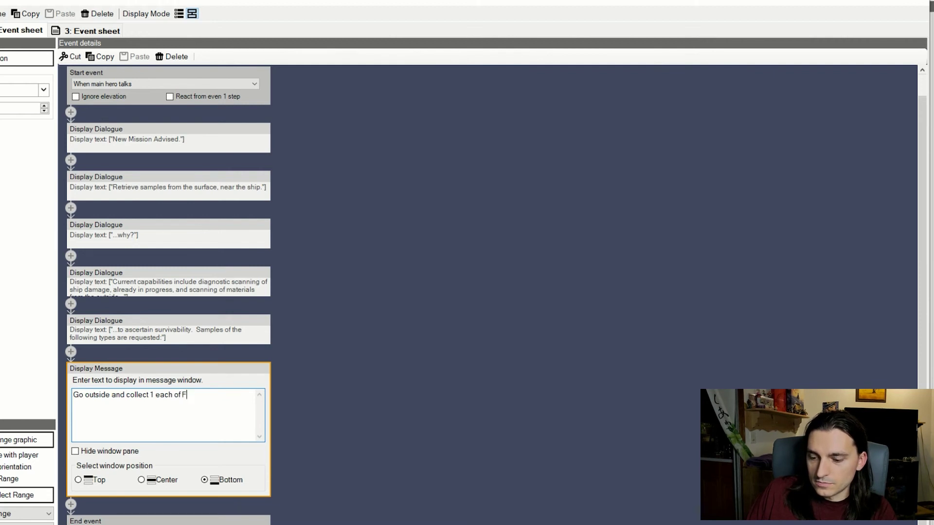
text(lora Sample,)
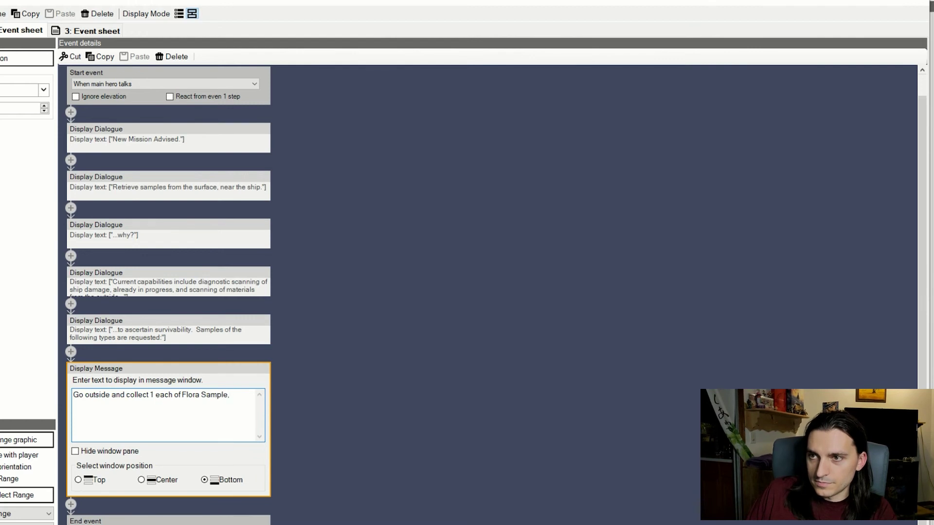
text( Soil )
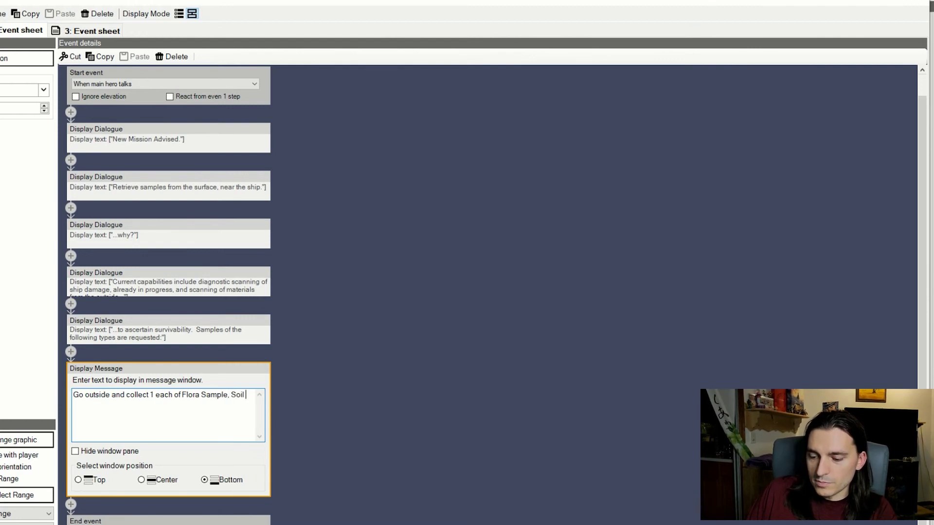
text(Sample, Wat)
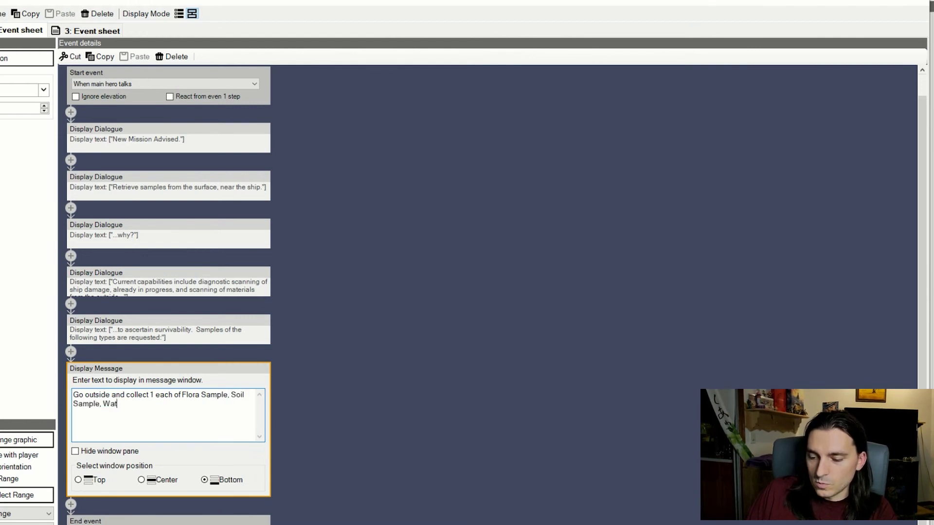
text(er Sample and M)
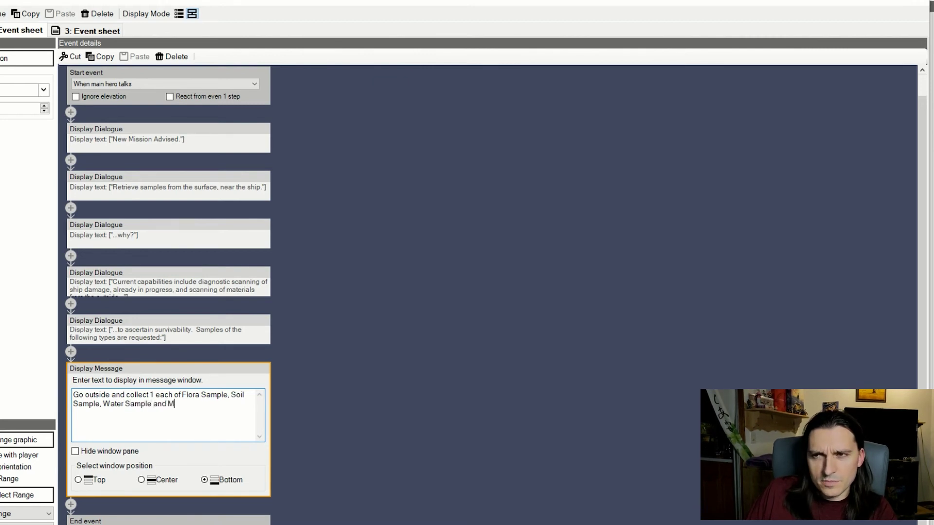
text(ineral Sa)
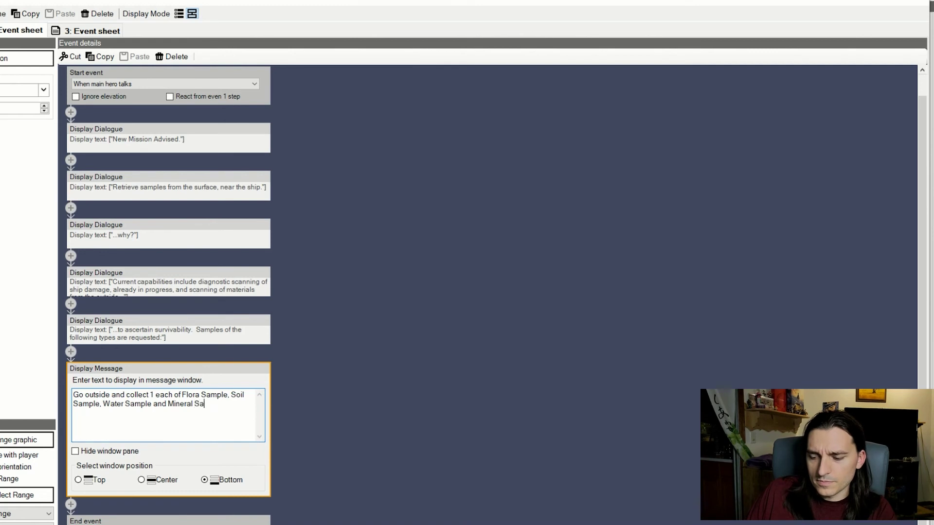
text(mple.)
Add a second message line reading "Return to Titanium when complete." and hide the message's window pane
key(Return)
text(R)
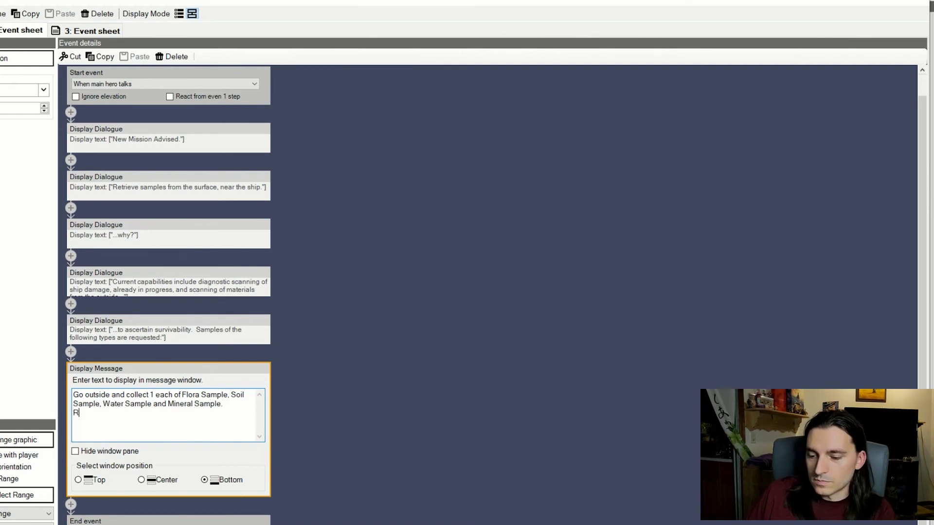
text(eturn to)
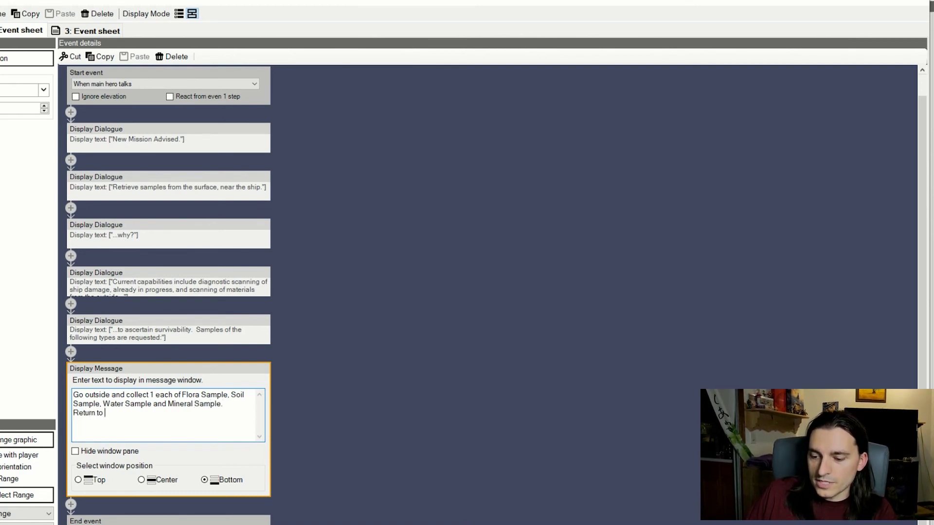
text( Titanium)
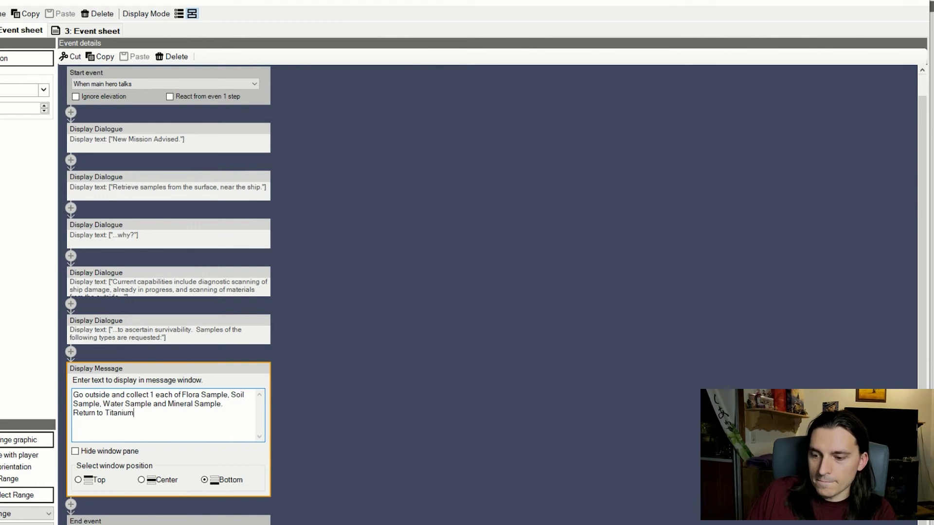
text( when complete.)
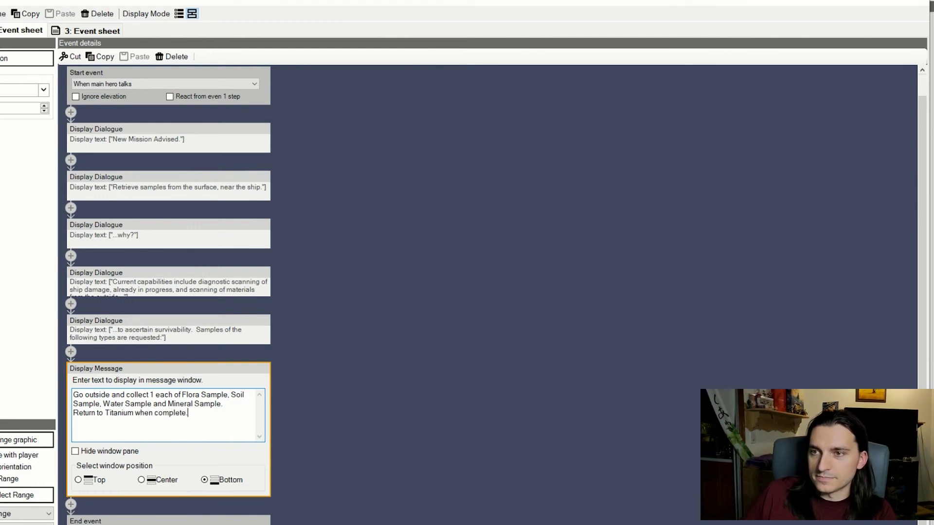
click(75, 451)
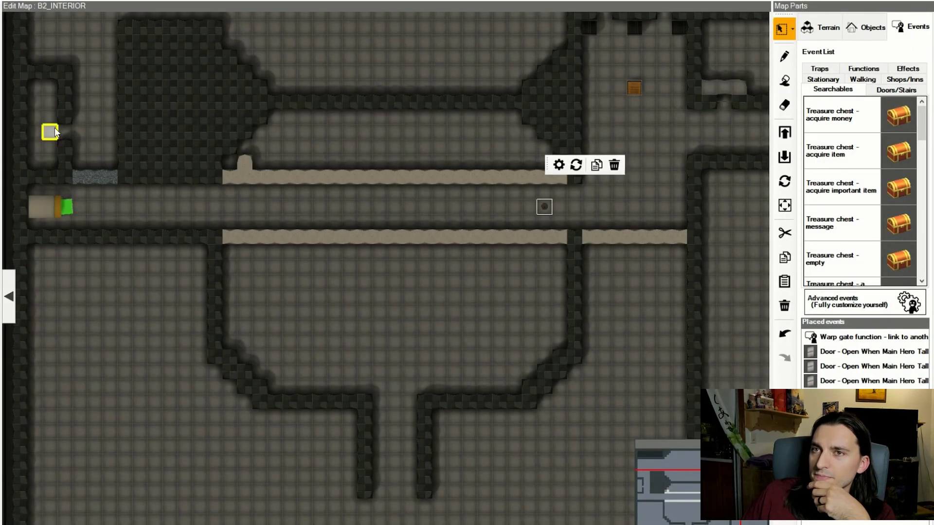
Playtest the game and read through the ship computer AI's conversation about the crew status and collar copy to its end
middle_click(20, 132)
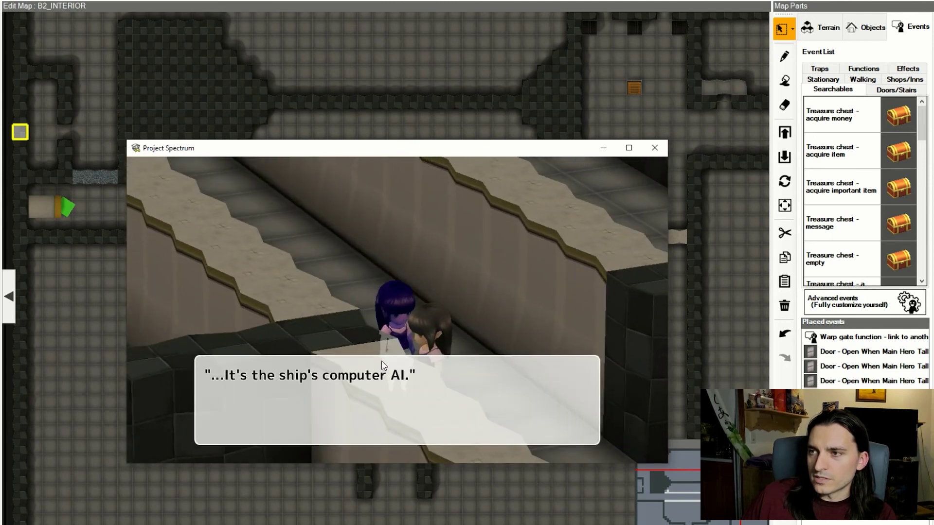
key(Return)
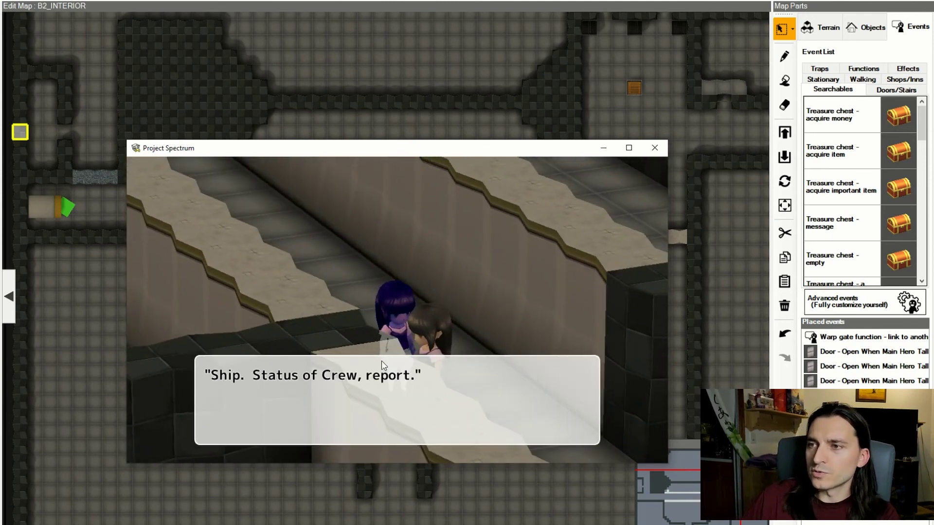
key(Return)
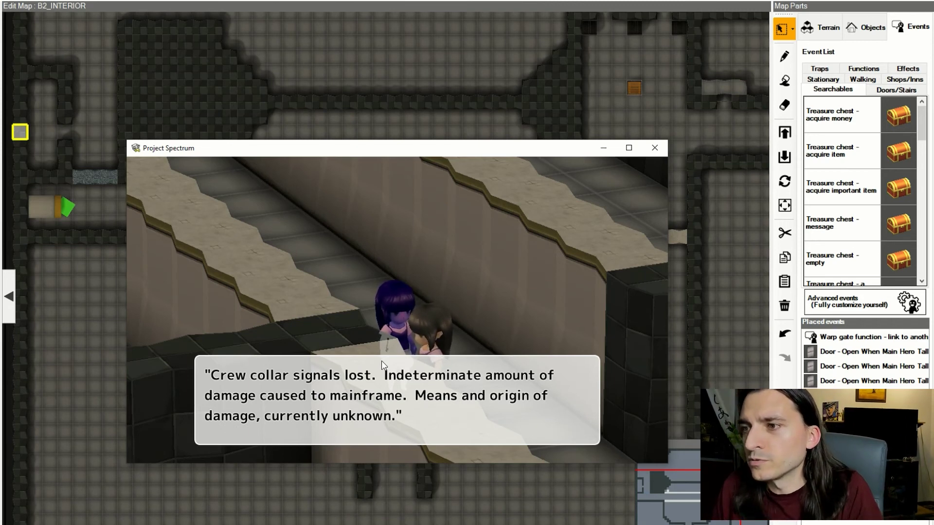
key(Return)
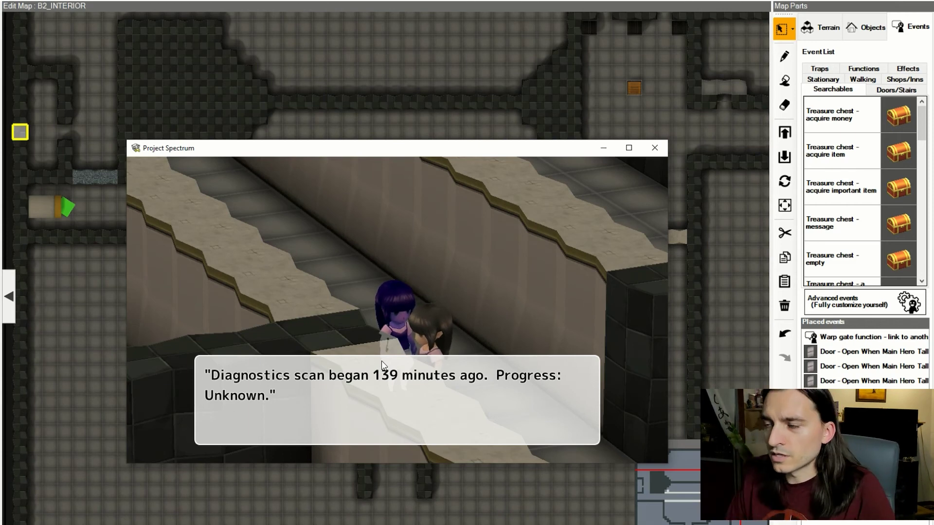
key(Return)
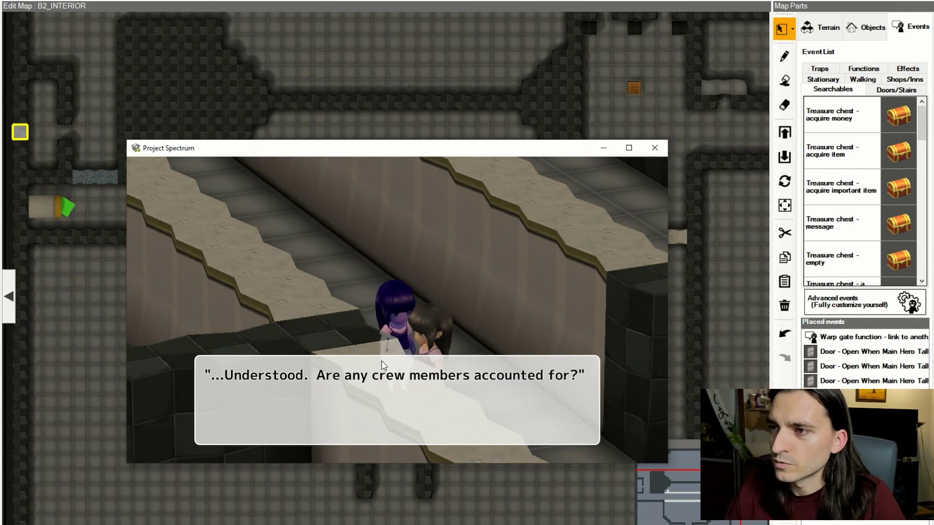
key(Return)
key(Return)
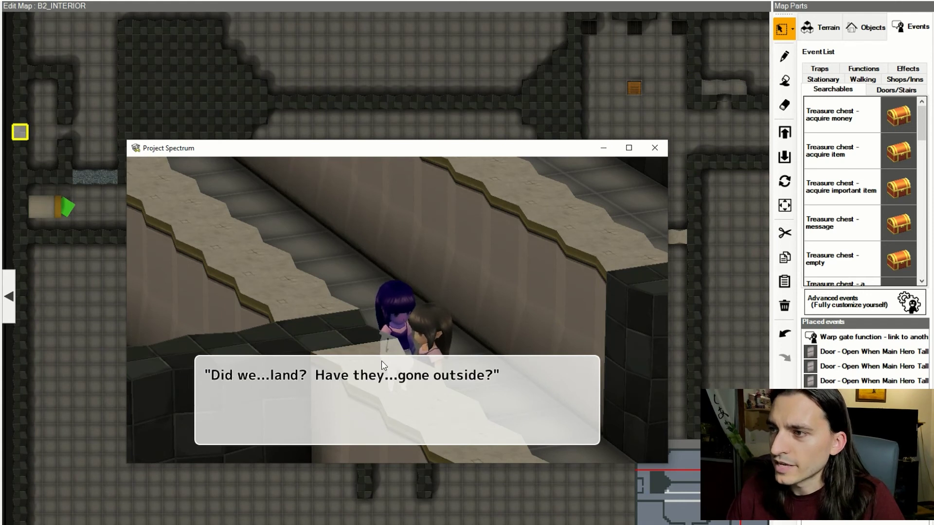
key(Return)
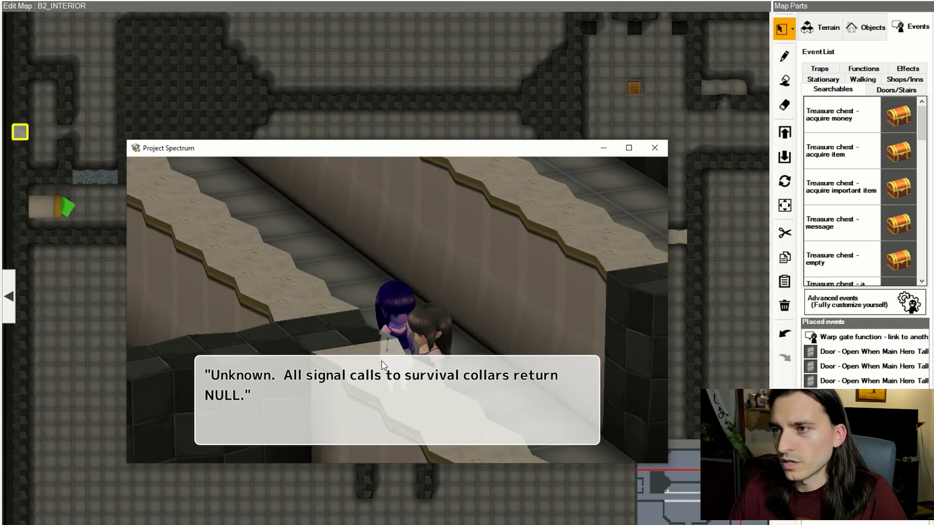
key(Return)
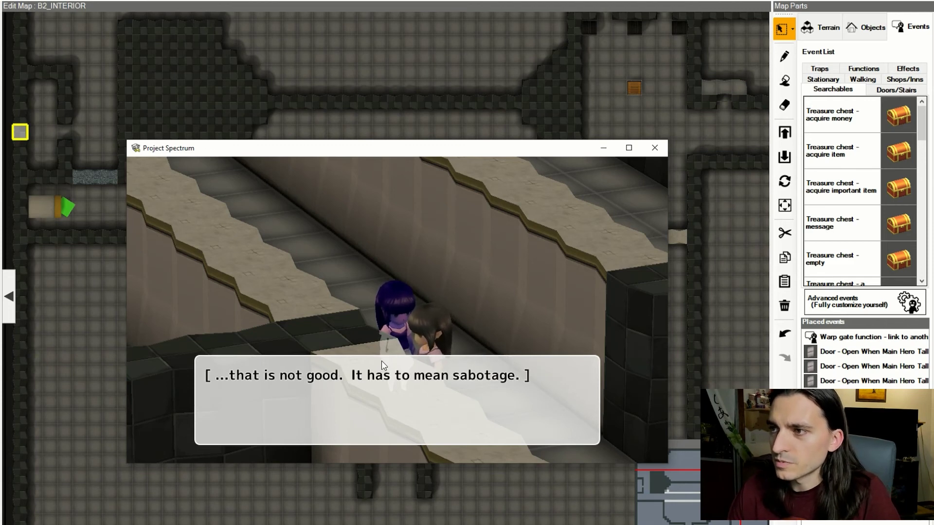
key(Return)
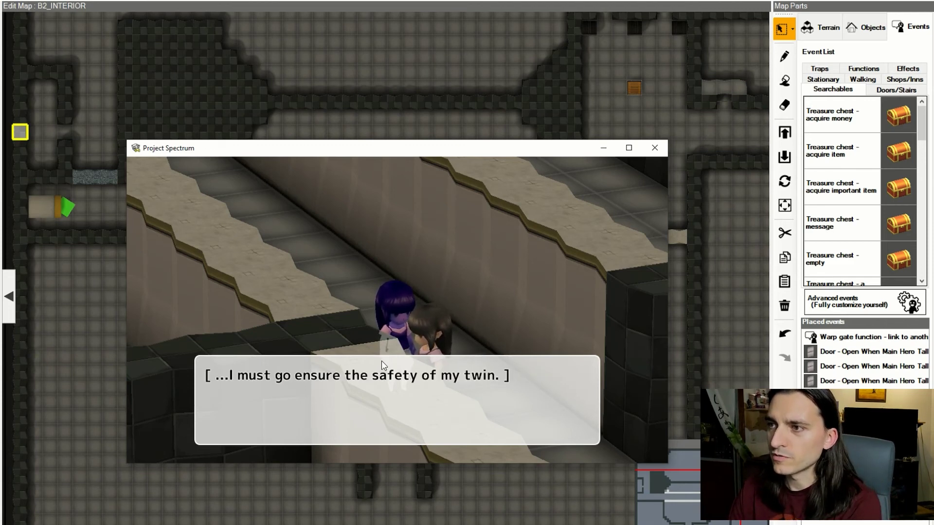
key(Return)
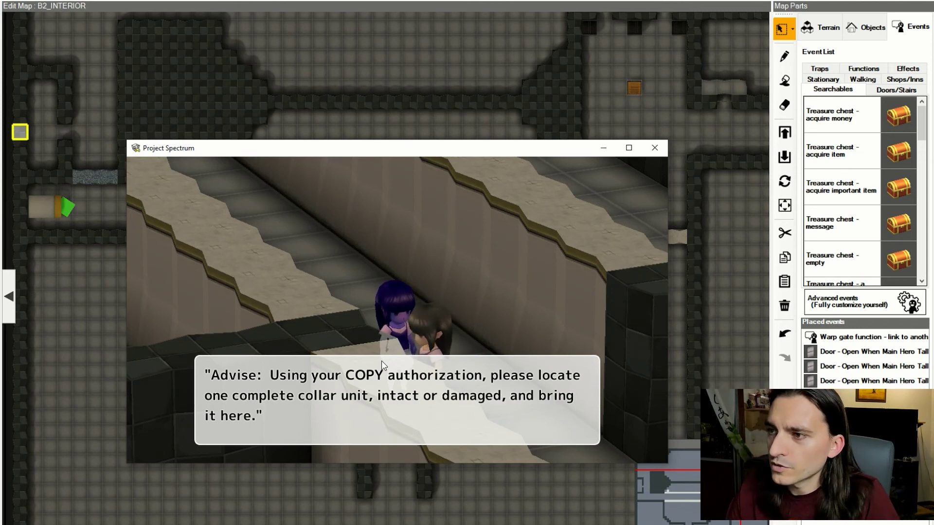
key(Return)
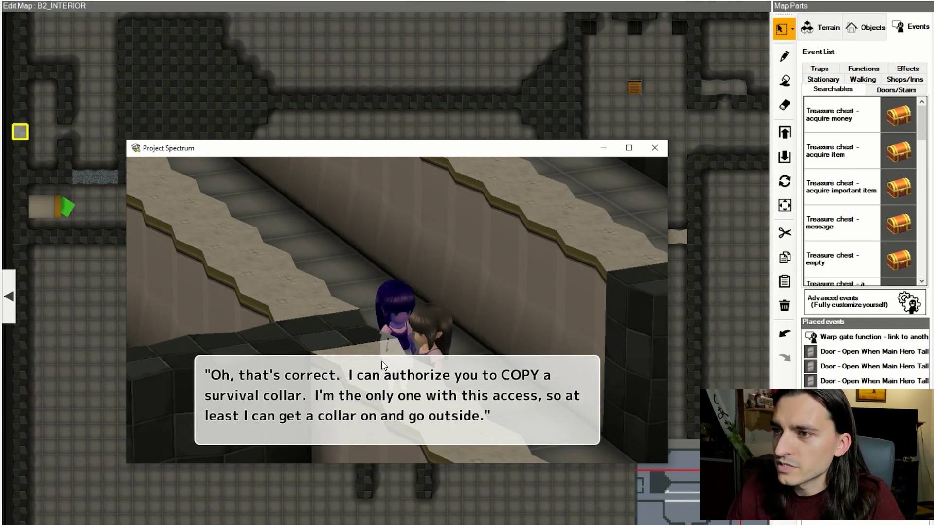
key(Return)
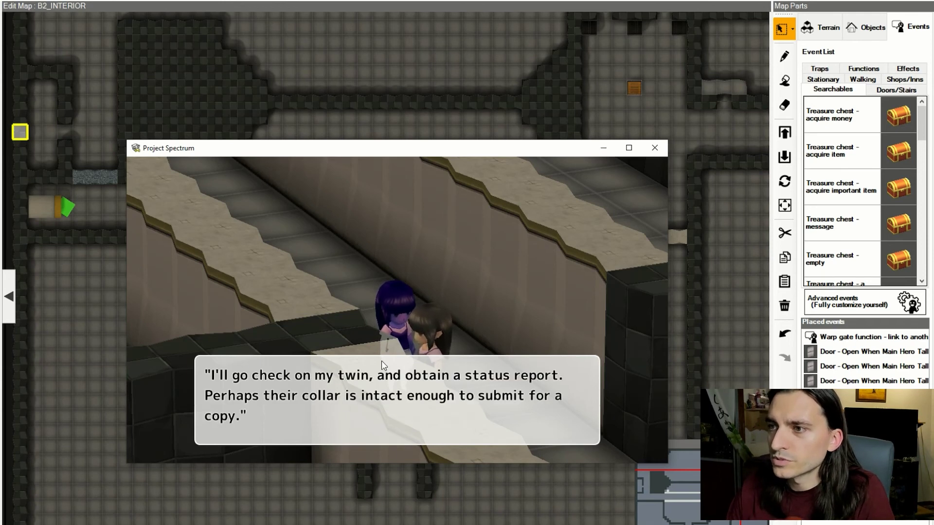
key(Return)
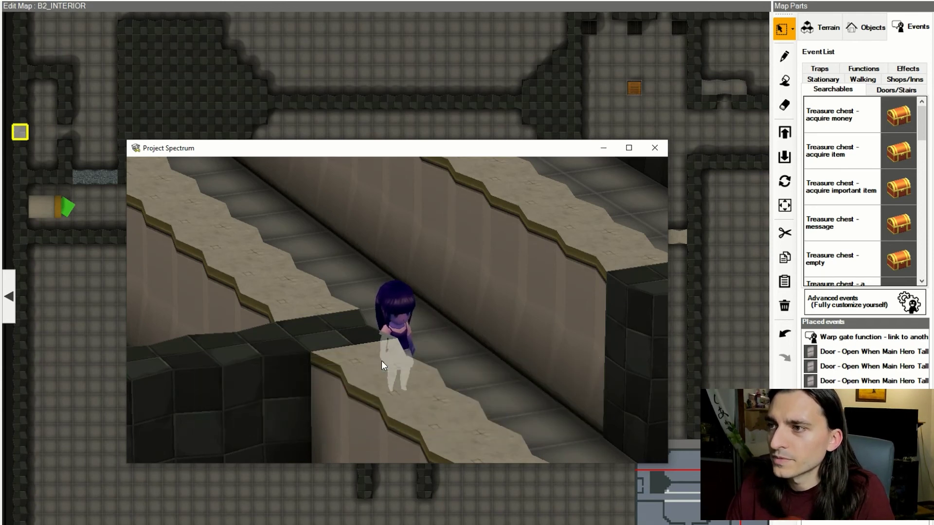
Walk the playtest character from the ship's corridor into the large storage room with the wooden crate
key(Down)
key(Right)
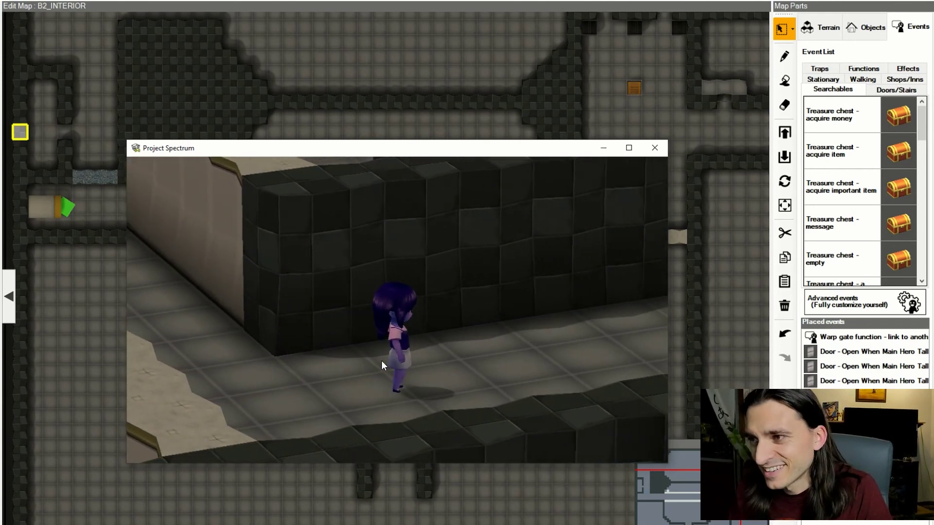
key(Right)
key(d)
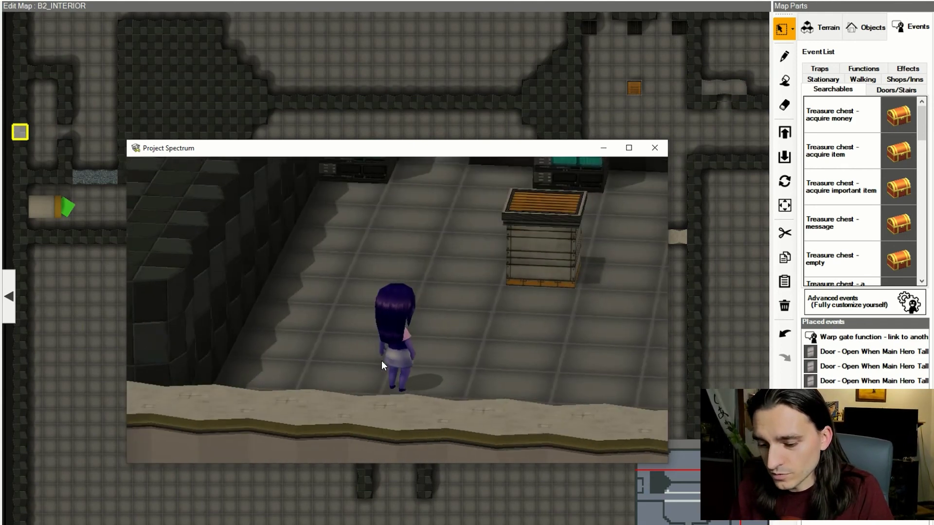
key(w)
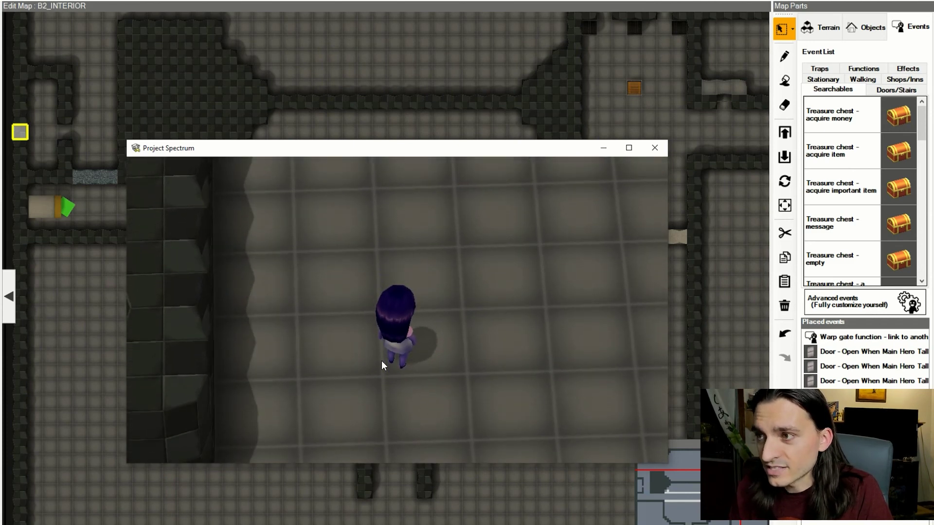
key(Page_Down)
key(Right)
key(Up)
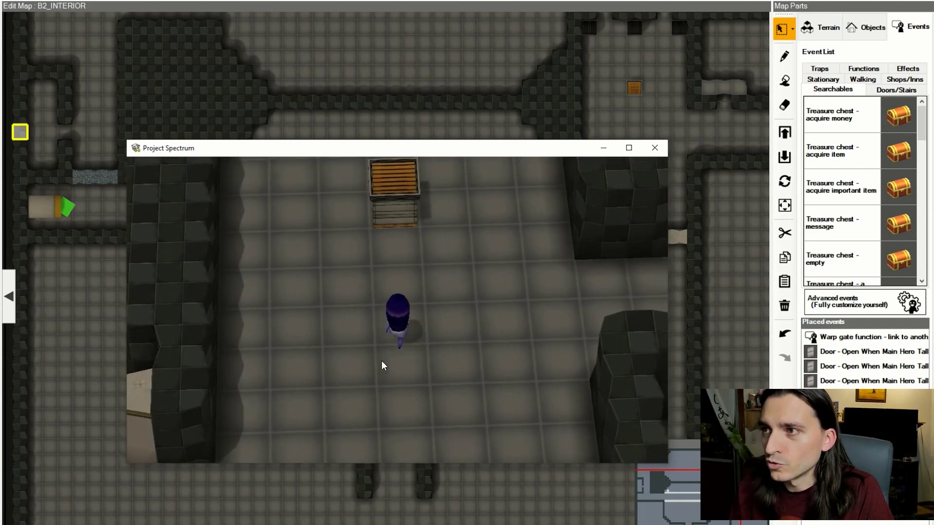
Guide the character past the crate and through the doorway into the equipment room with the sparkling pickup points
key(Right)
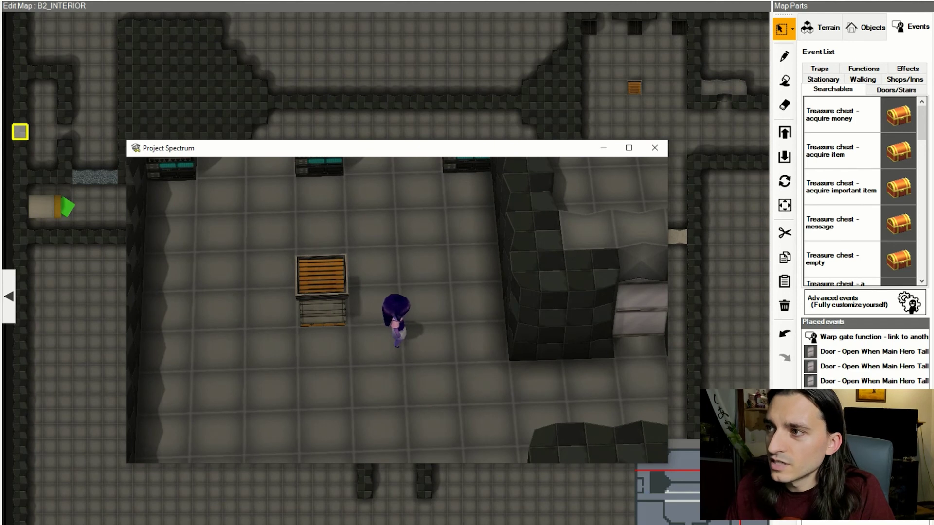
key(Right)
key(Up)
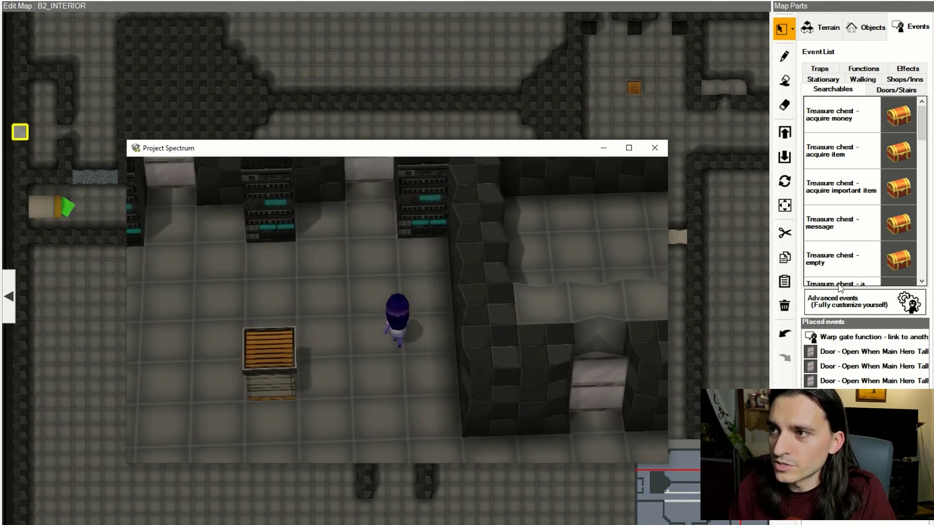
key(Down)
key(Right)
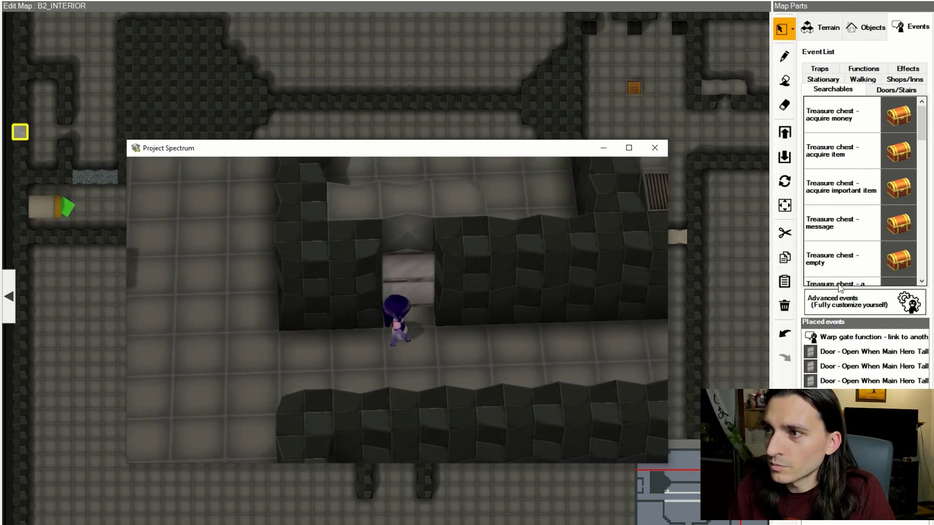
key(Up)
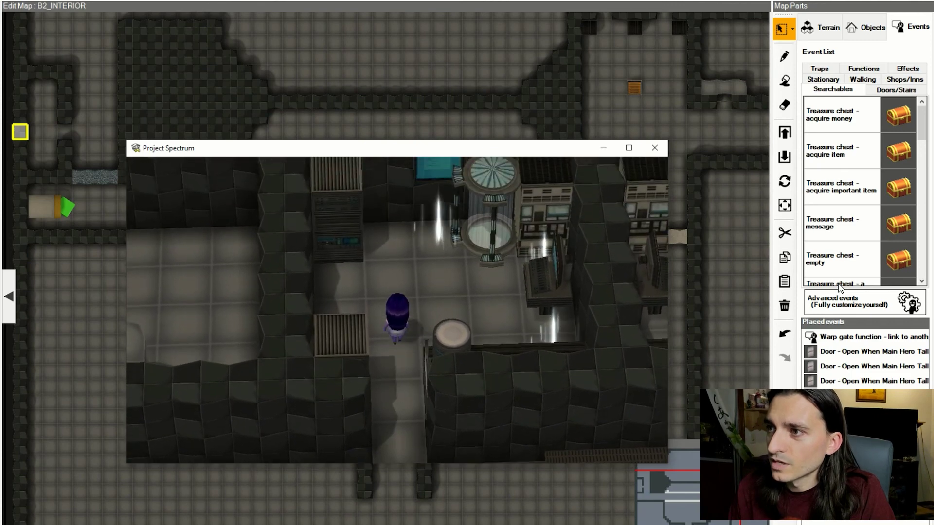
Collect the Survival Collar parts at the sparkling points and bring them back to the ship computer AI
key(Return)
key(Return)
key(Down)
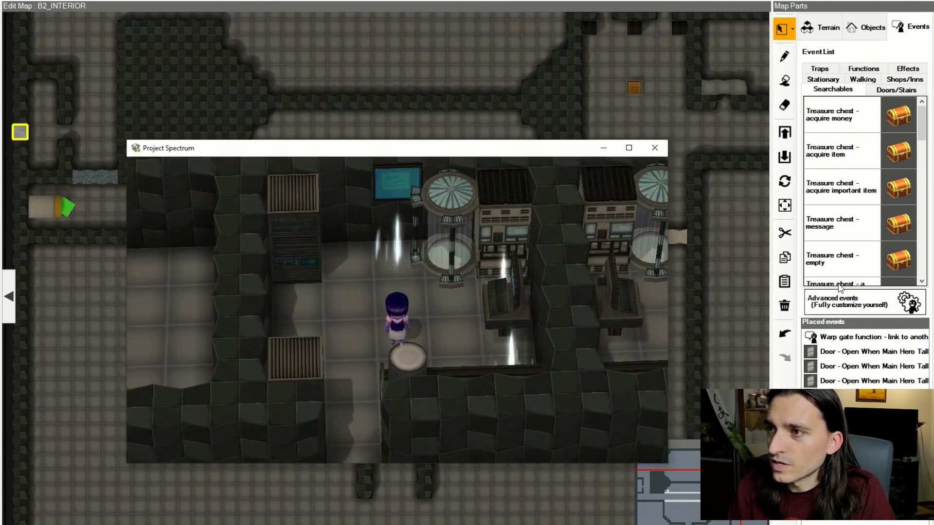
key(Up)
key(Return)
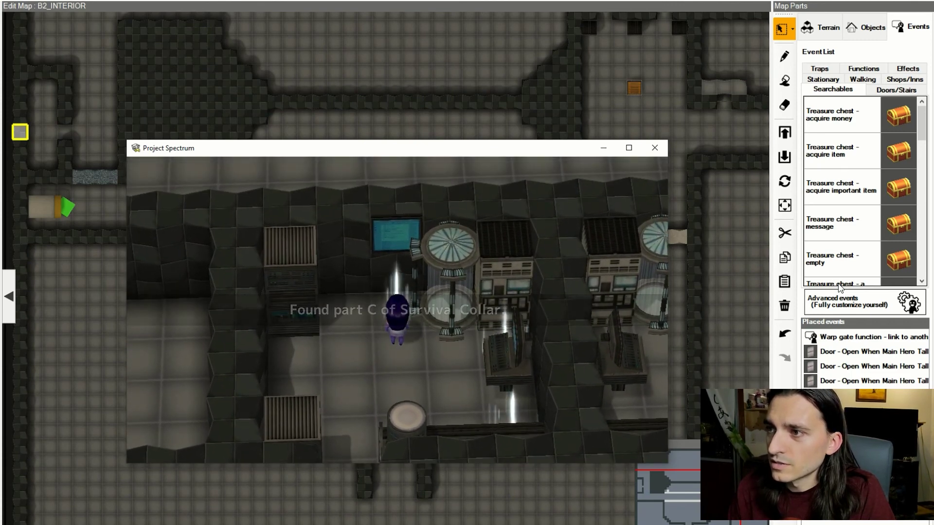
key(Down)
key(Down)
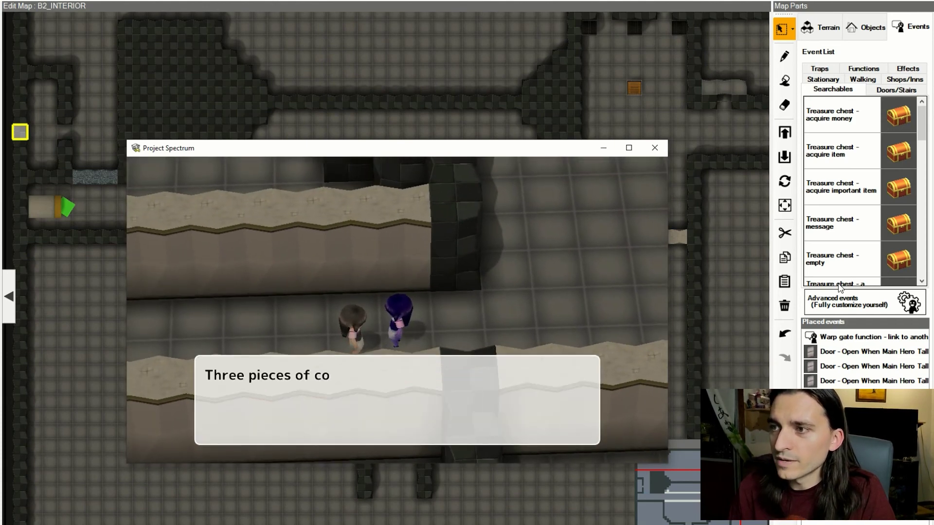
Read through the AI's collar replication dialogue and sample request to the end of the collection mission message
key(Return)
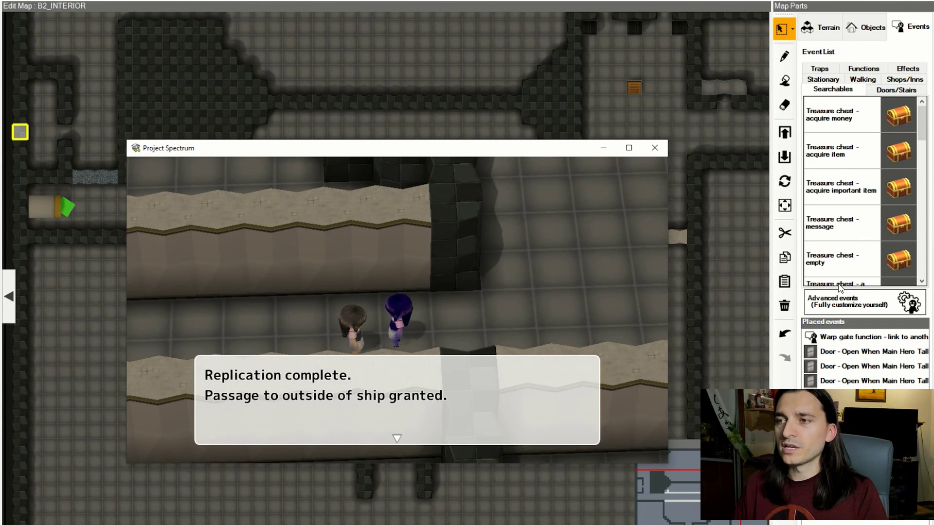
key(Return)
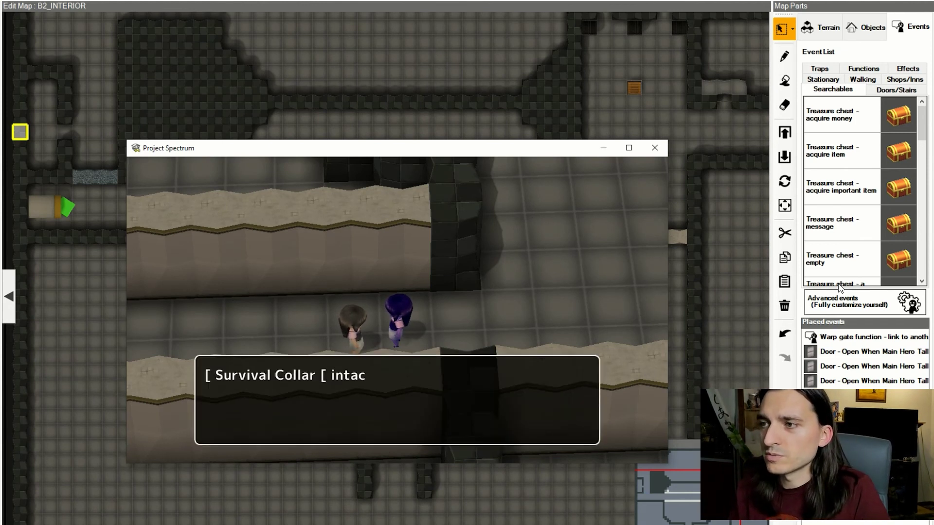
key(Return)
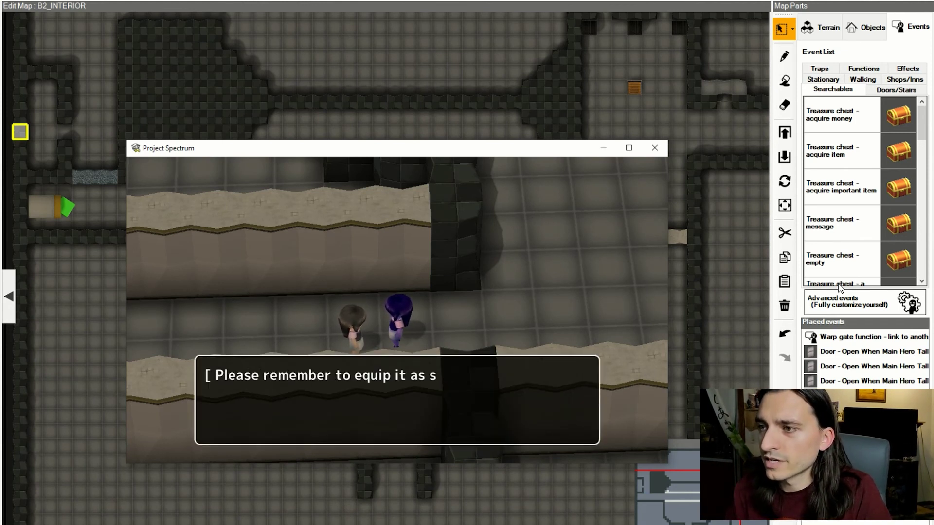
key(Return)
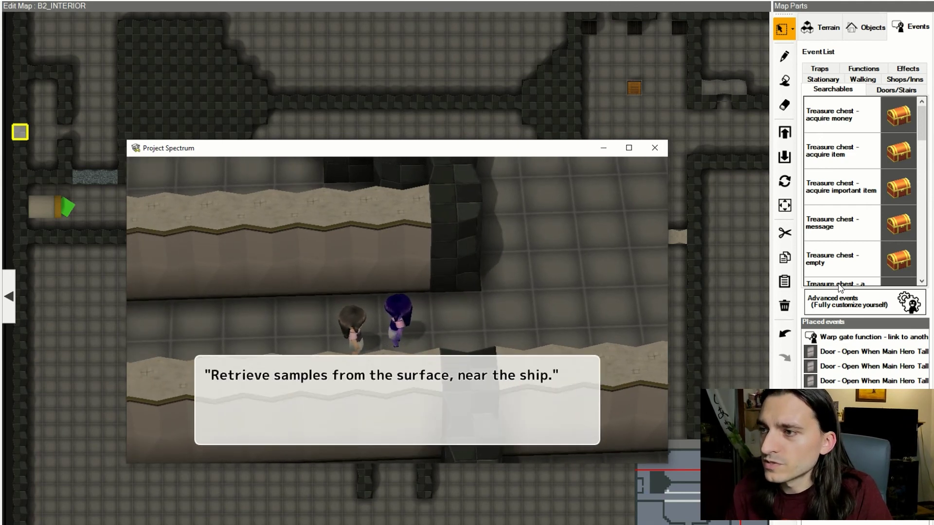
key(Return)
key(Return)
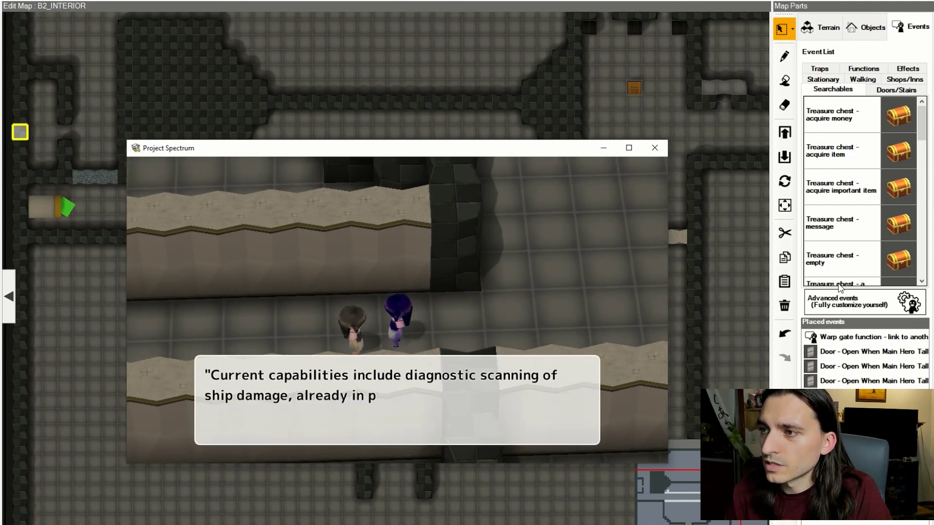
key(Return)
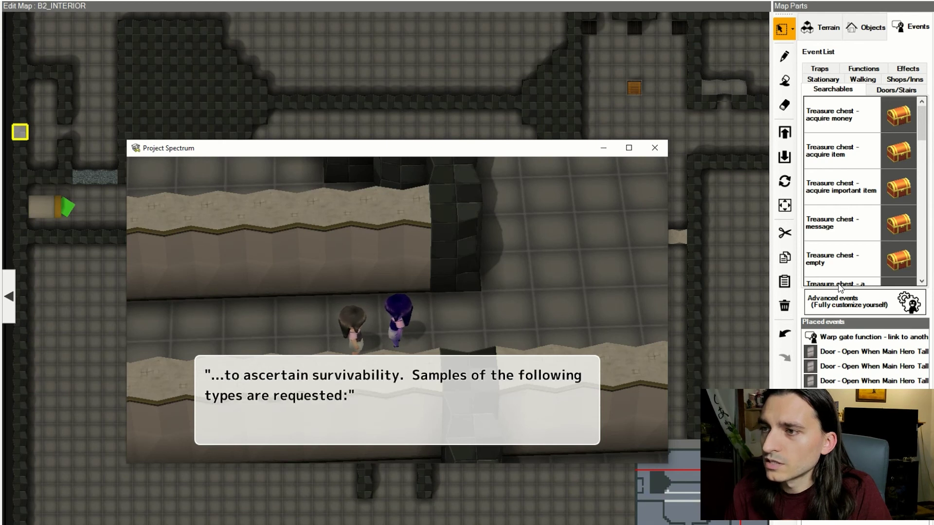
key(Return)
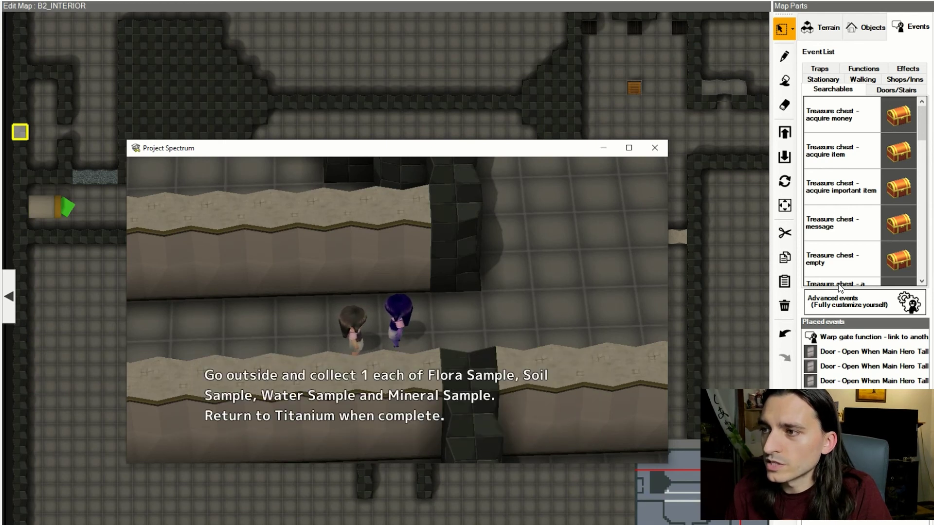
key(Return)
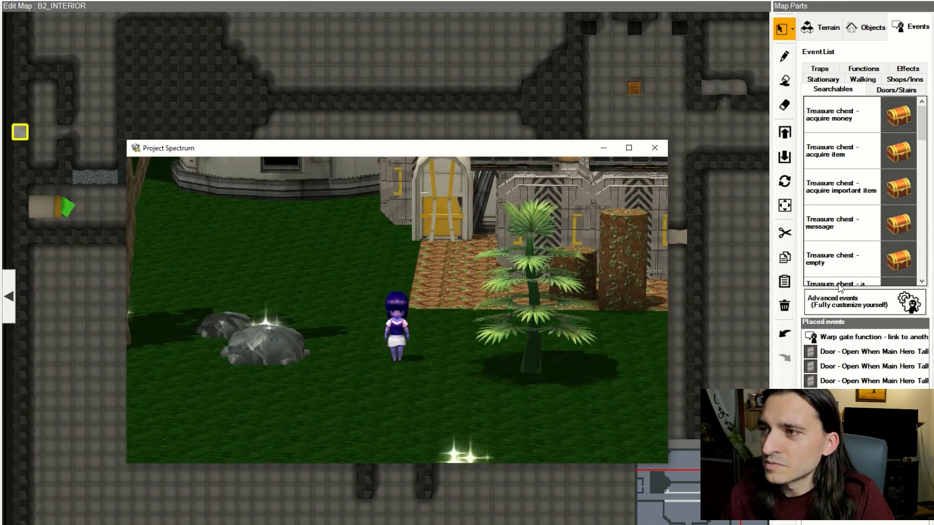
Walk around the grass outside the ship to inspect the sparkling sample points near the trees, rocks and ground patch
key(Left)
key(Down)
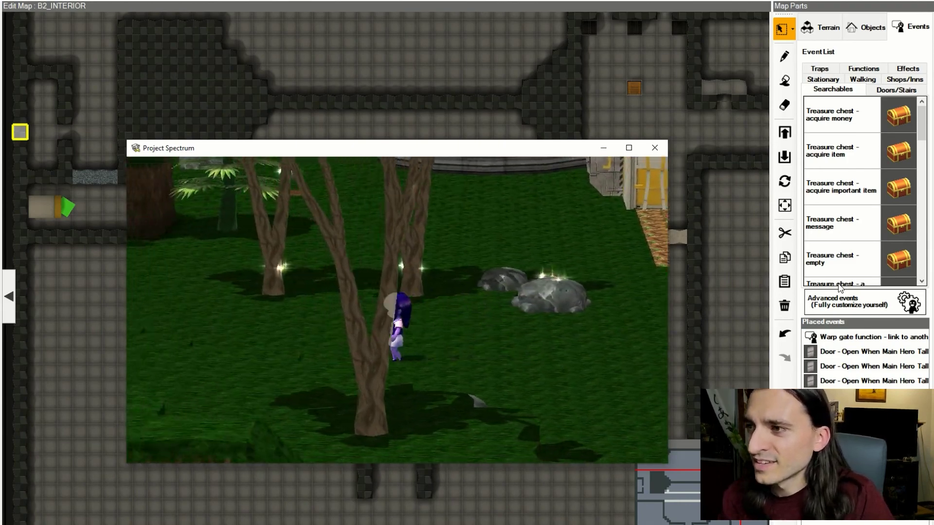
key(Right)
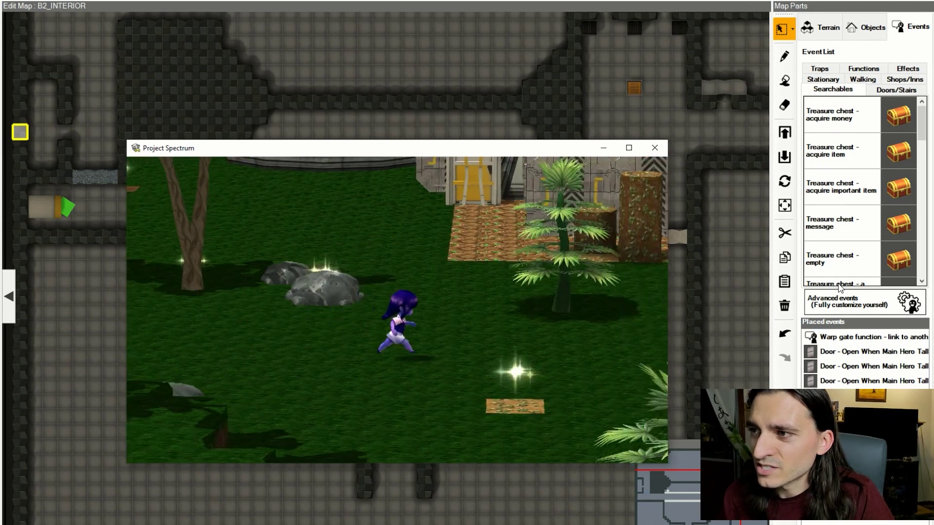
key(Down)
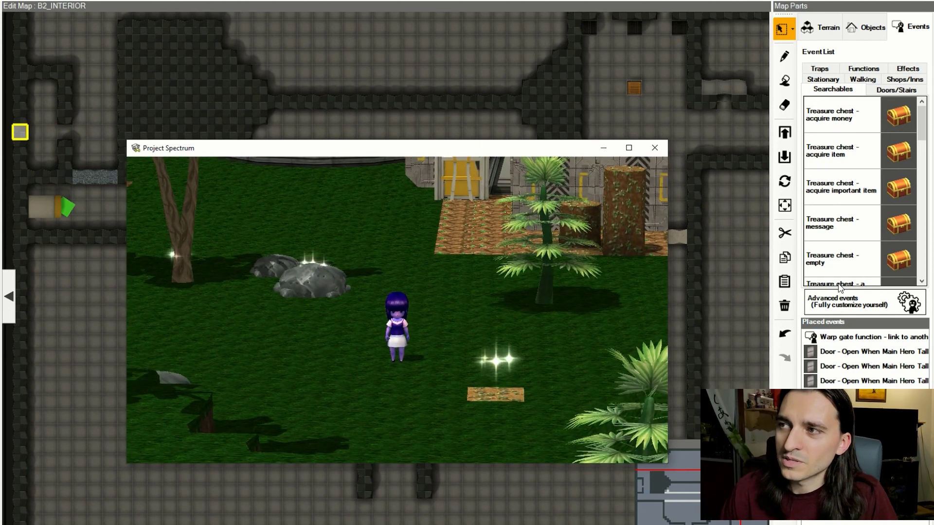